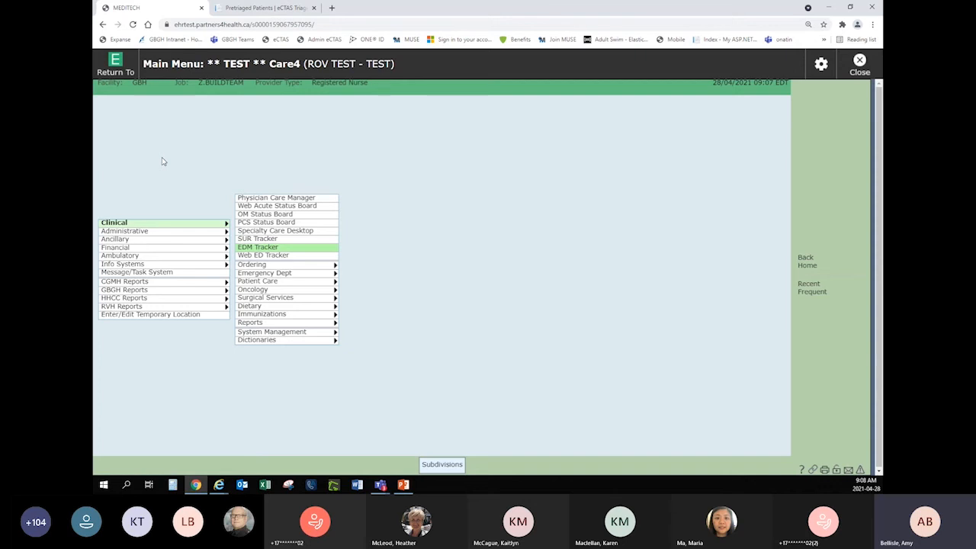
Examine the list of open sessions that can be returned to from the main menu.
{"action": "left_click", "coordinate": [118, 70]}
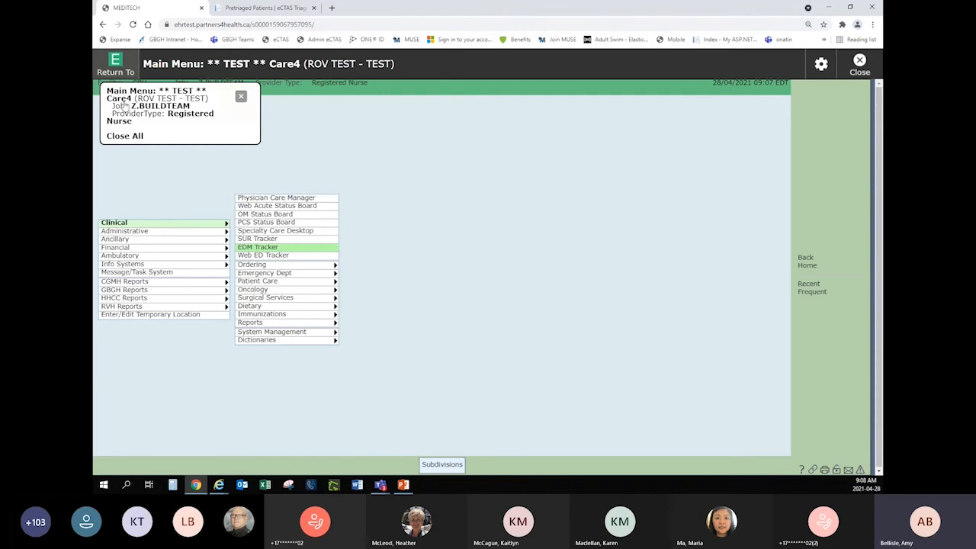
{"action": "left_click", "coordinate": [127, 172]}
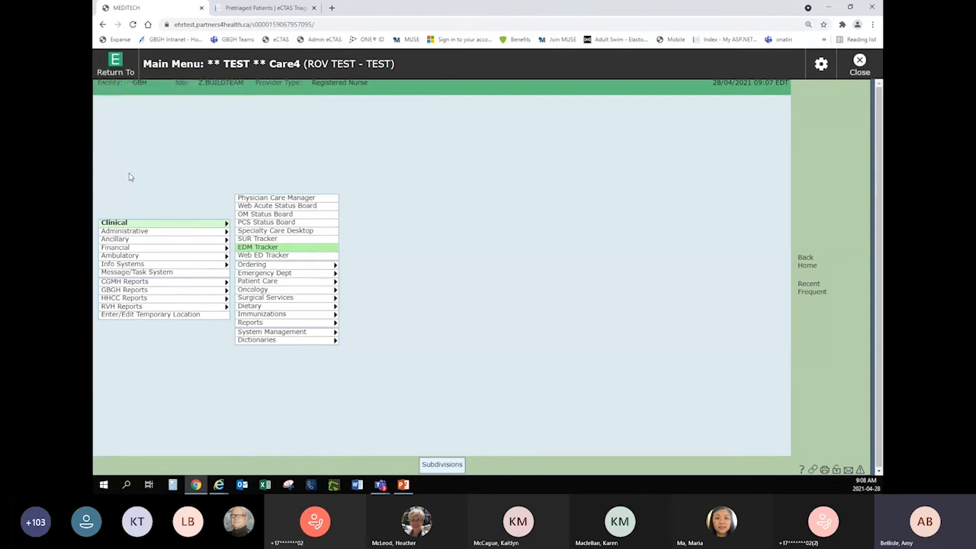
{"action": "left_click", "coordinate": [120, 74]}
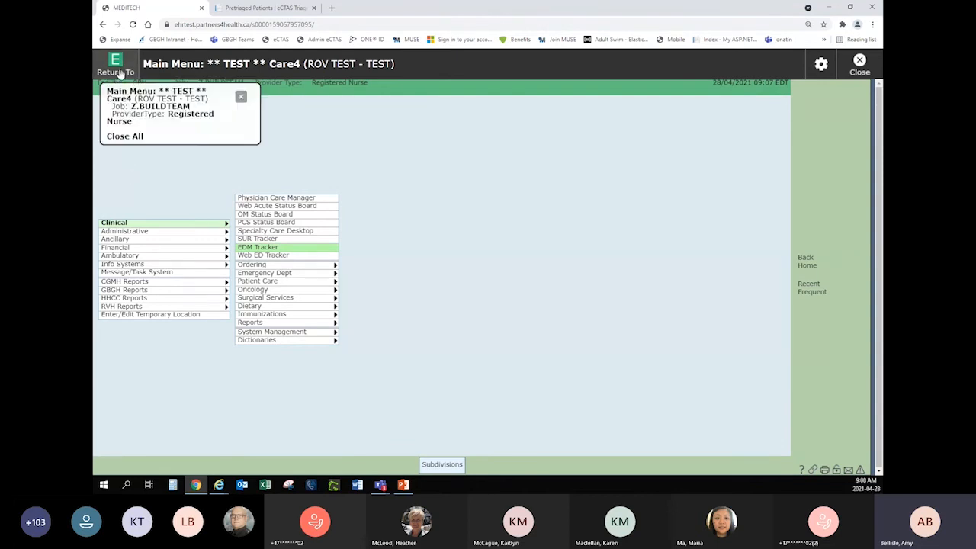
{"action": "left_click", "coordinate": [129, 164]}
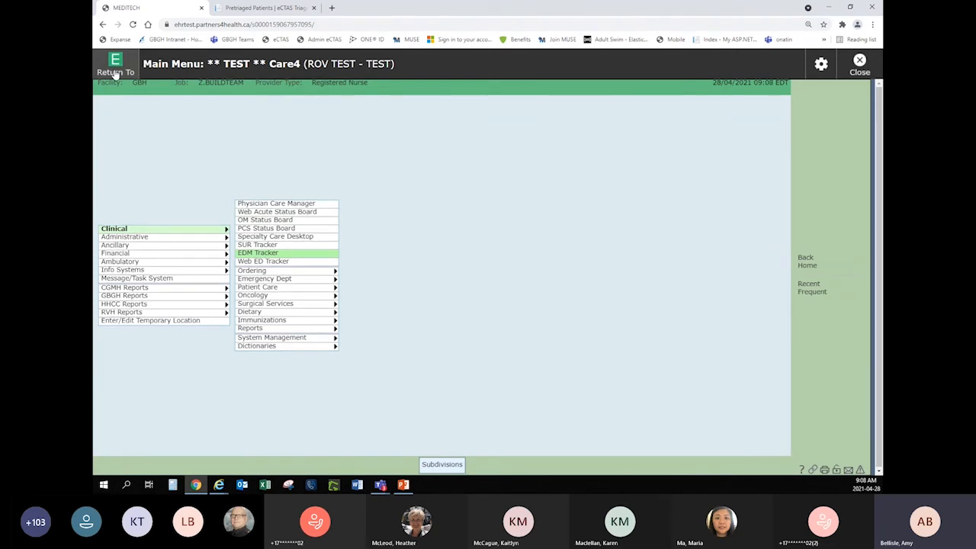
{"action": "left_click", "coordinate": [114, 74]}
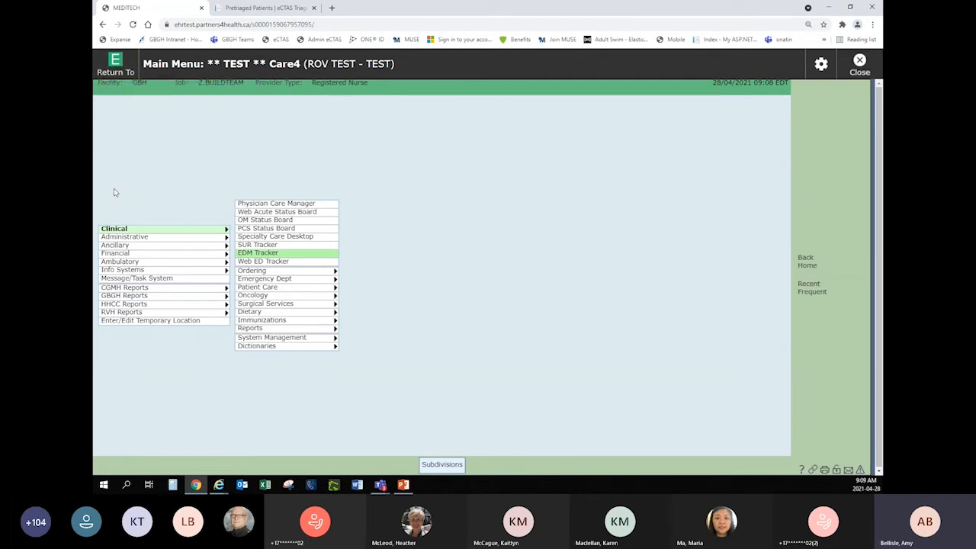
{"action": "left_click", "coordinate": [120, 74]}
Open the GB ED ALL Tracker in the EDM Tracker and view the non-cardiac chest pain patient's additional information.
{"action": "left_click", "coordinate": [275, 255]}
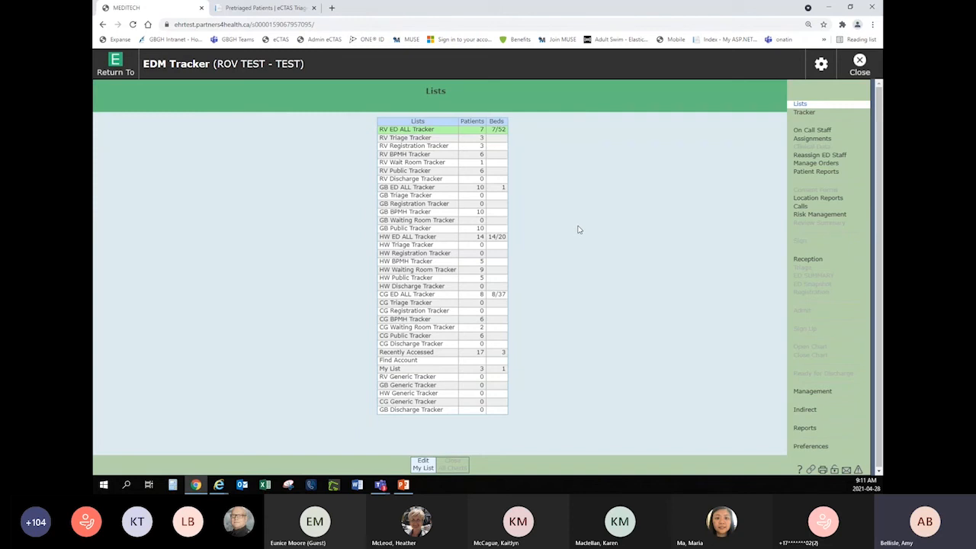
{"action": "left_click", "coordinate": [448, 189]}
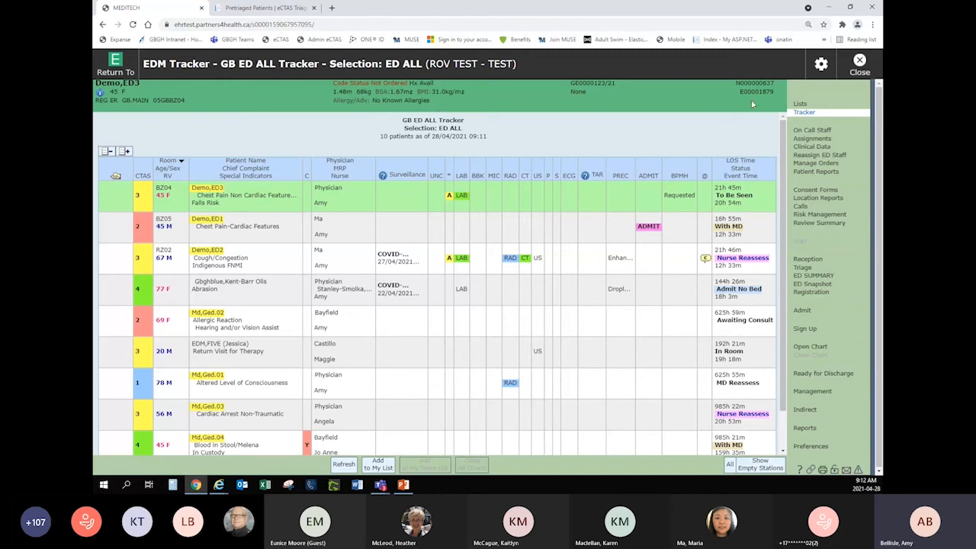
{"action": "left_click", "coordinate": [99, 93]}
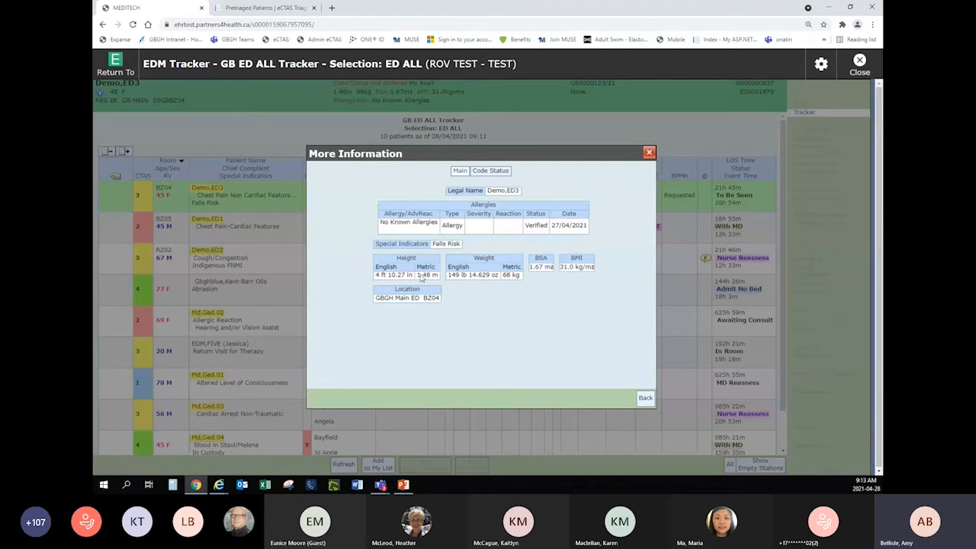
{"action": "left_click", "coordinate": [644, 399]}
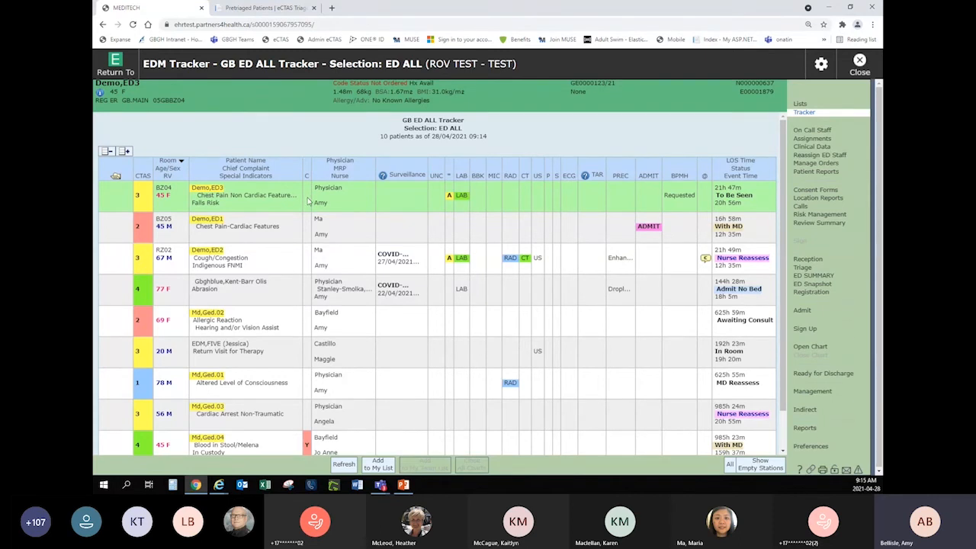
Examine the tracker's patient rows, surveillance and precautions entries, and read the cough/congestion patient's comment without changing it.
{"action": "scroll", "coordinate": [305, 366], "scroll_direction": "down", "scroll_amount": 1}
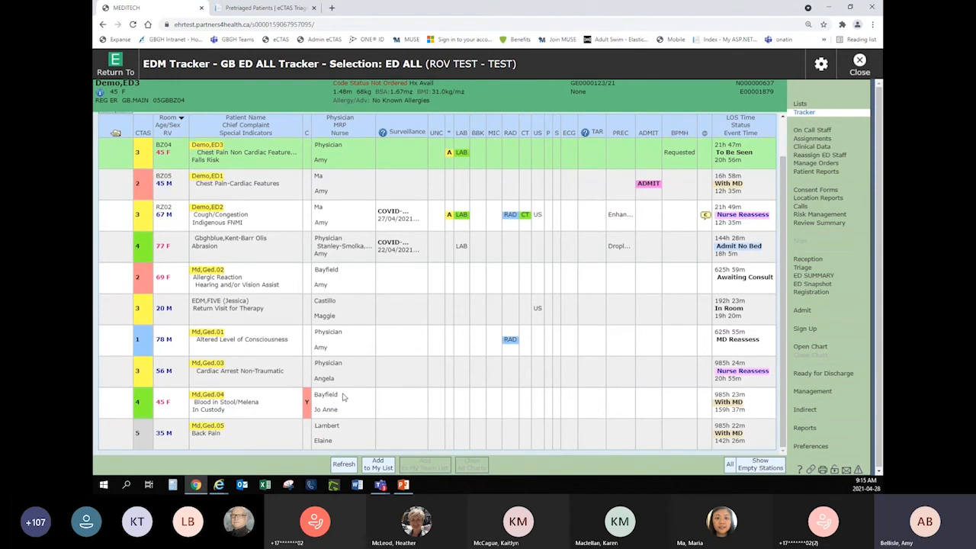
{"action": "scroll", "coordinate": [343, 397], "scroll_direction": "up", "scroll_amount": 1}
{"action": "scroll", "coordinate": [343, 397], "scroll_direction": "down", "scroll_amount": 1}
{"action": "scroll", "coordinate": [285, 403], "scroll_direction": "up", "scroll_amount": 1}
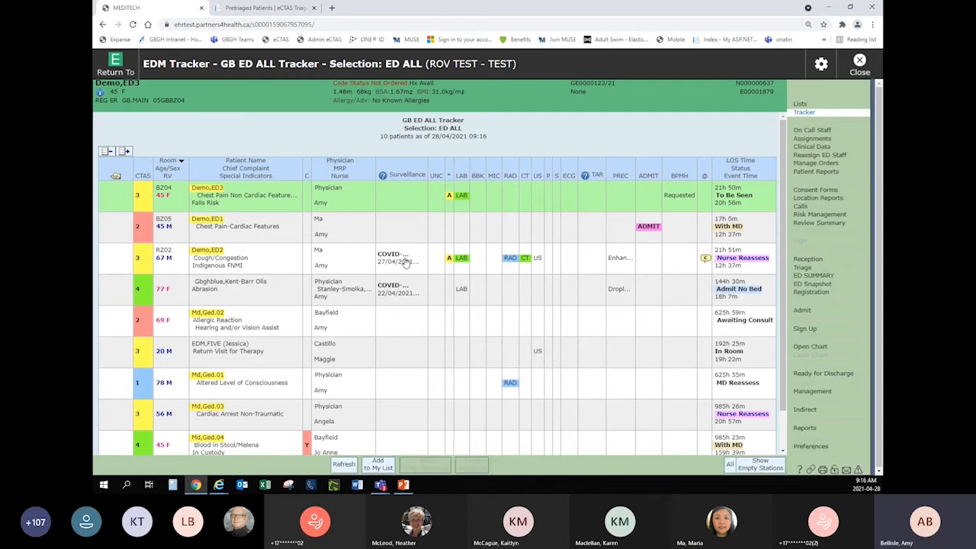
{"action": "left_click", "coordinate": [402, 261]}
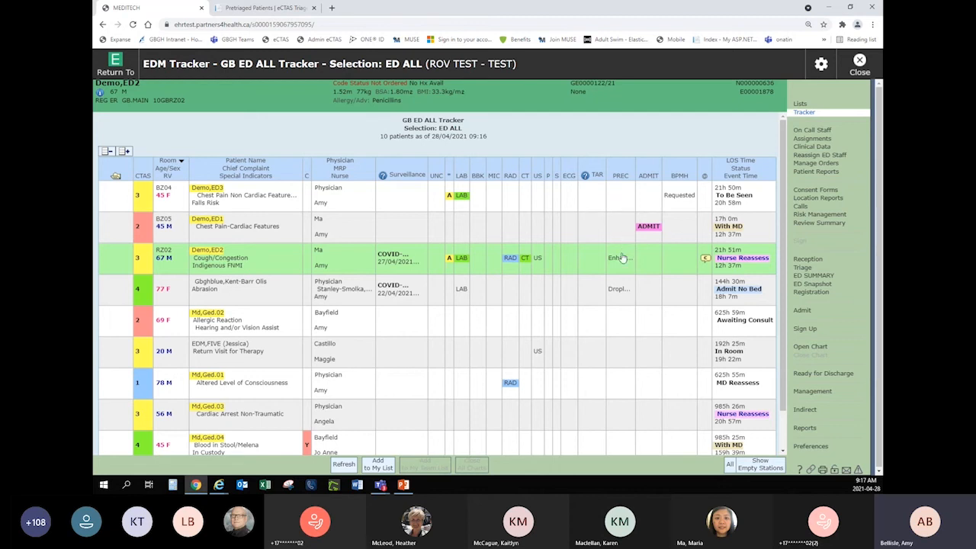
{"action": "left_click", "coordinate": [618, 295]}
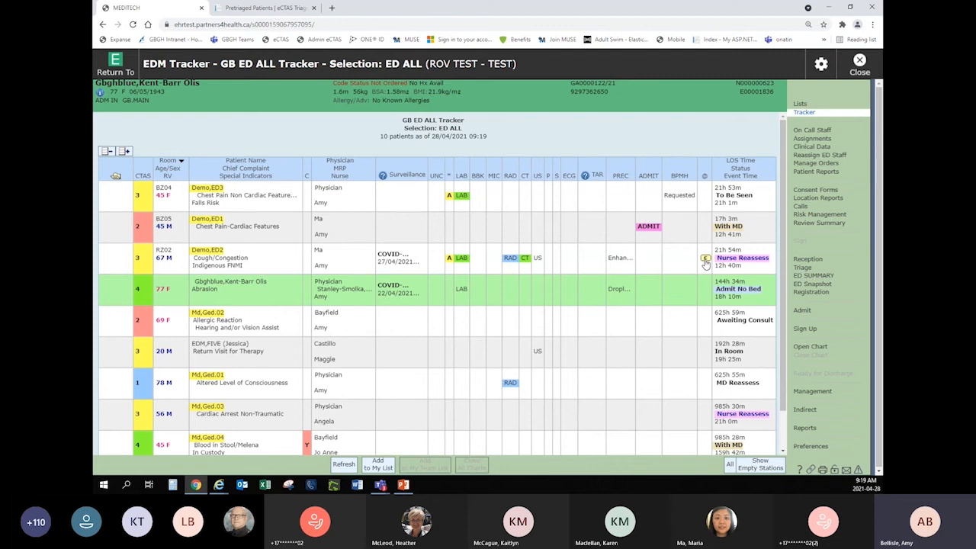
{"action": "left_click", "coordinate": [705, 259]}
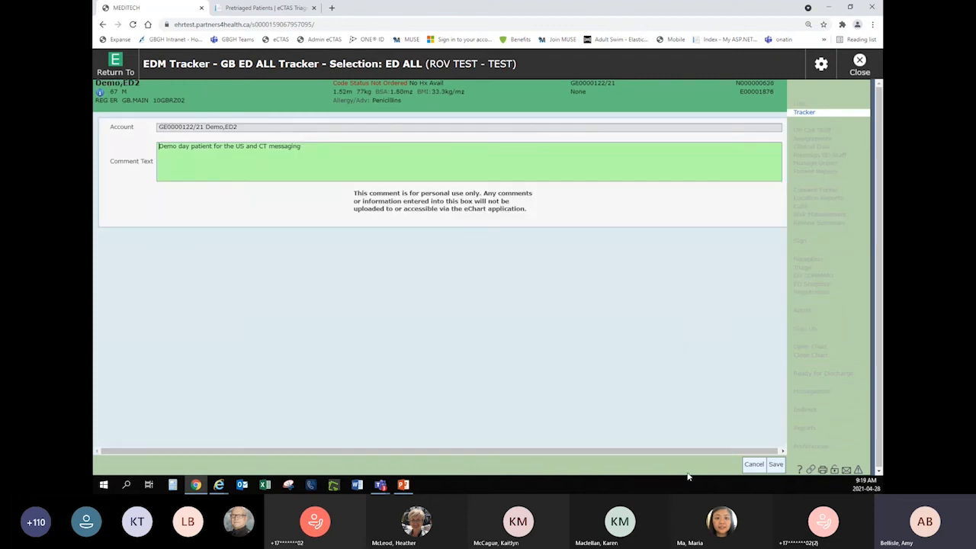
{"action": "left_click", "coordinate": [755, 465]}
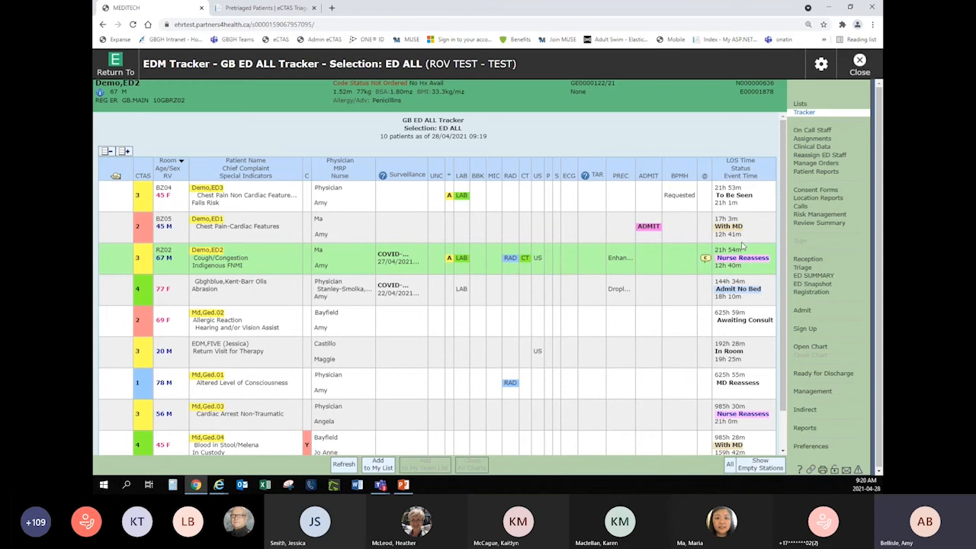
Switch from the GB ED ALL Tracker to My List.
{"action": "left_click", "coordinate": [800, 105]}
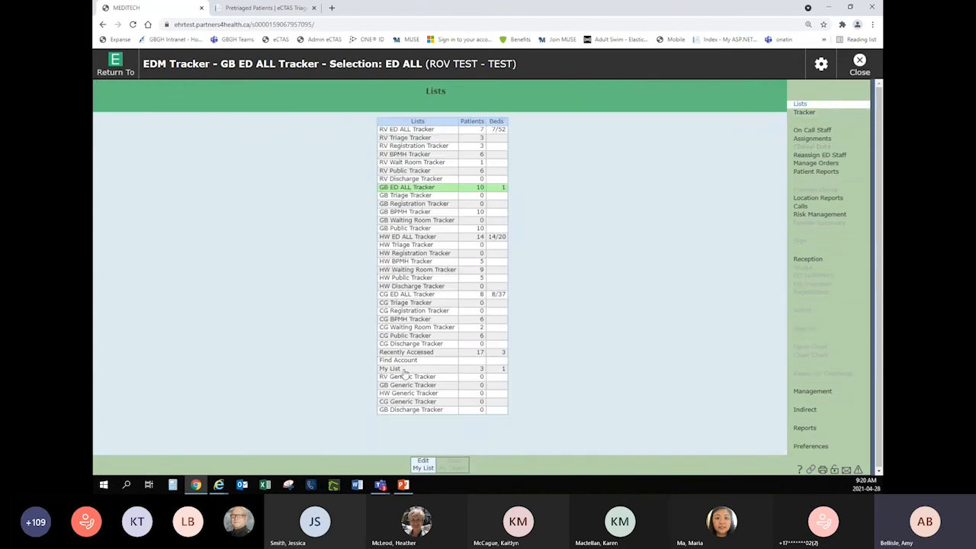
{"action": "left_click", "coordinate": [404, 370]}
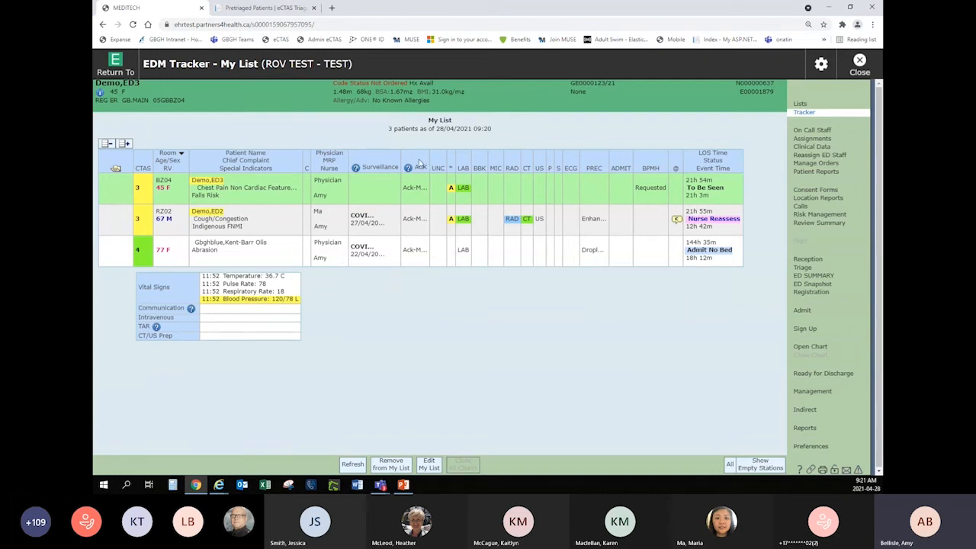
Review the abrasion patient's orders awaiting acknowledgement, including selecting all of them, and return to the tracker without acknowledging any.
{"action": "left_click", "coordinate": [414, 255]}
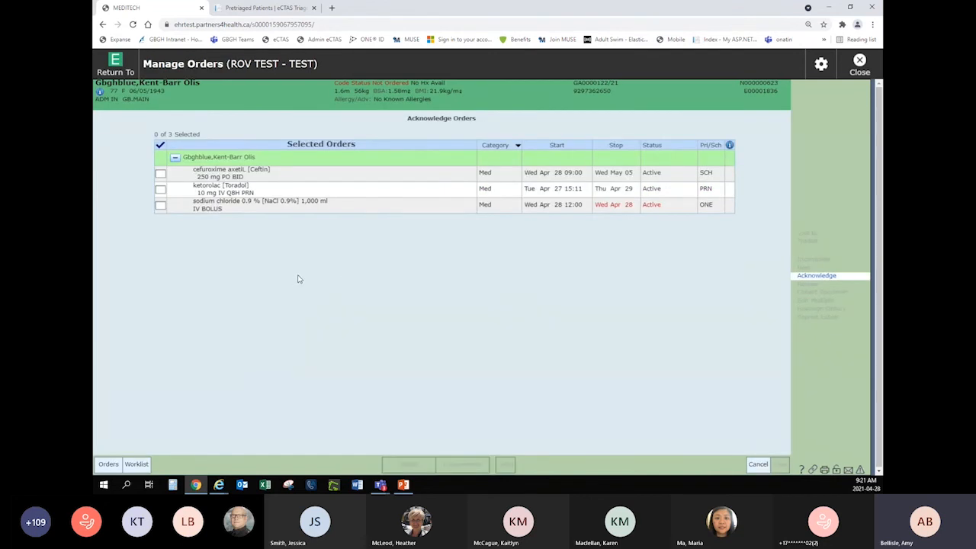
{"action": "left_click", "coordinate": [160, 174]}
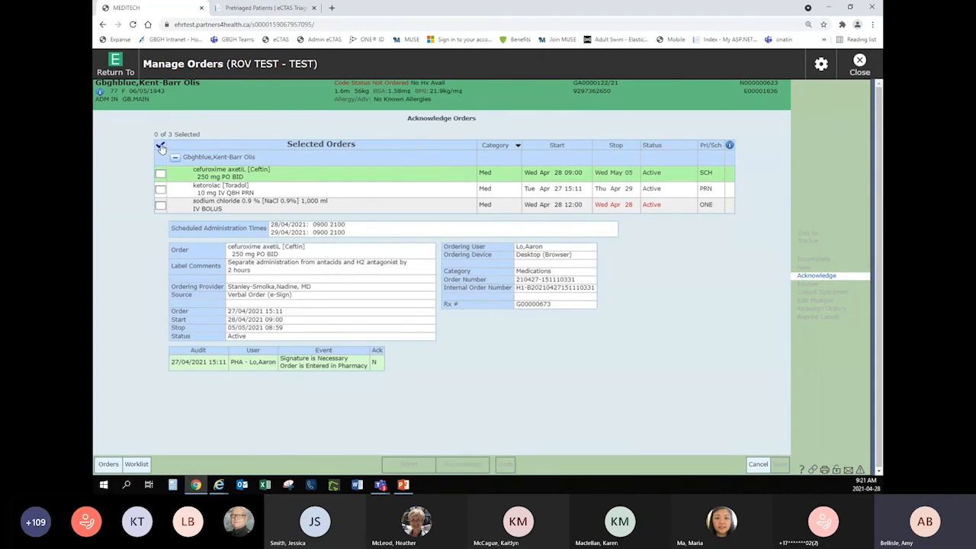
{"action": "left_click", "coordinate": [160, 145]}
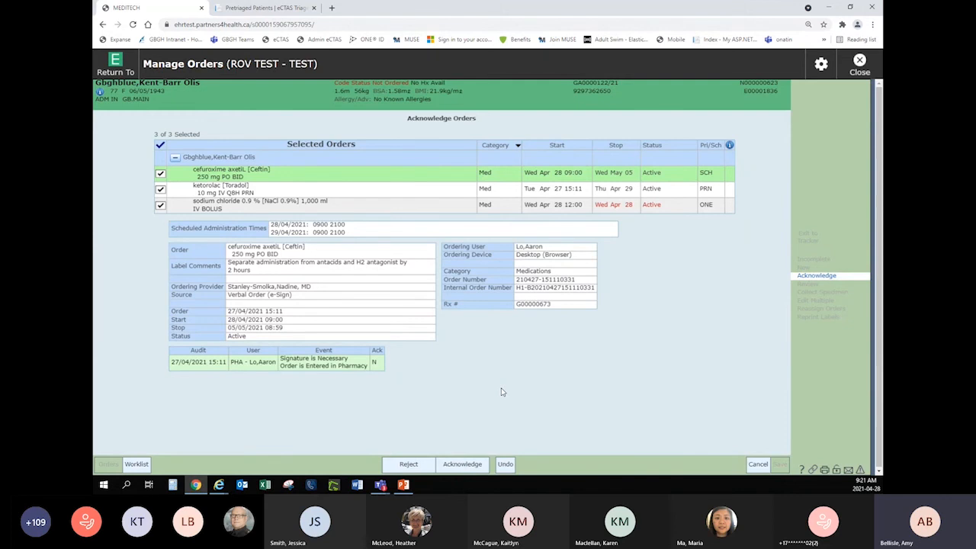
{"action": "left_click", "coordinate": [160, 146]}
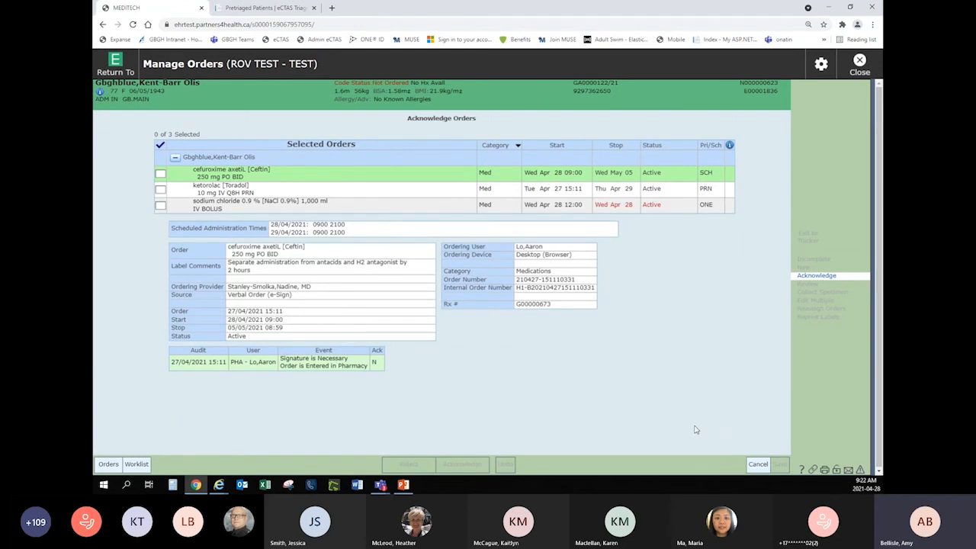
{"action": "left_click", "coordinate": [757, 465]}
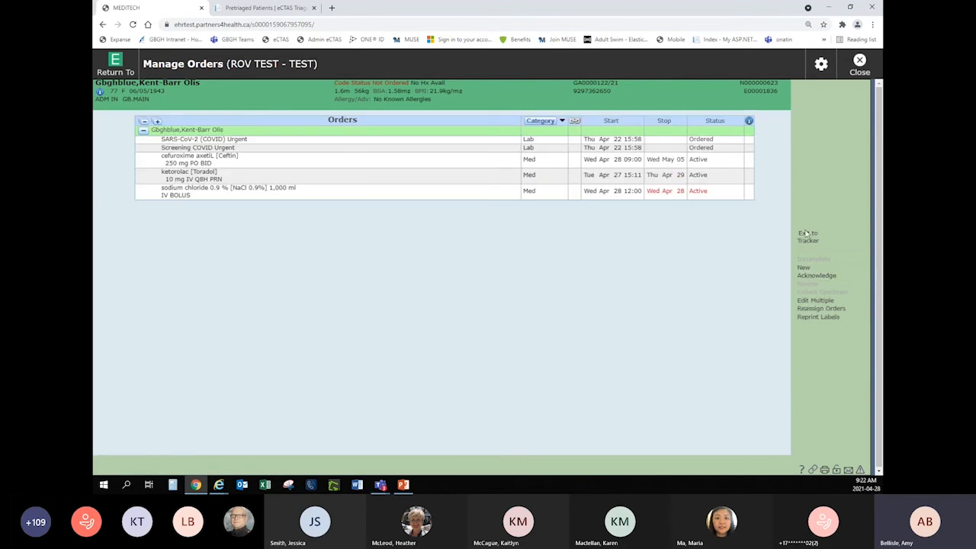
{"action": "left_click", "coordinate": [808, 239]}
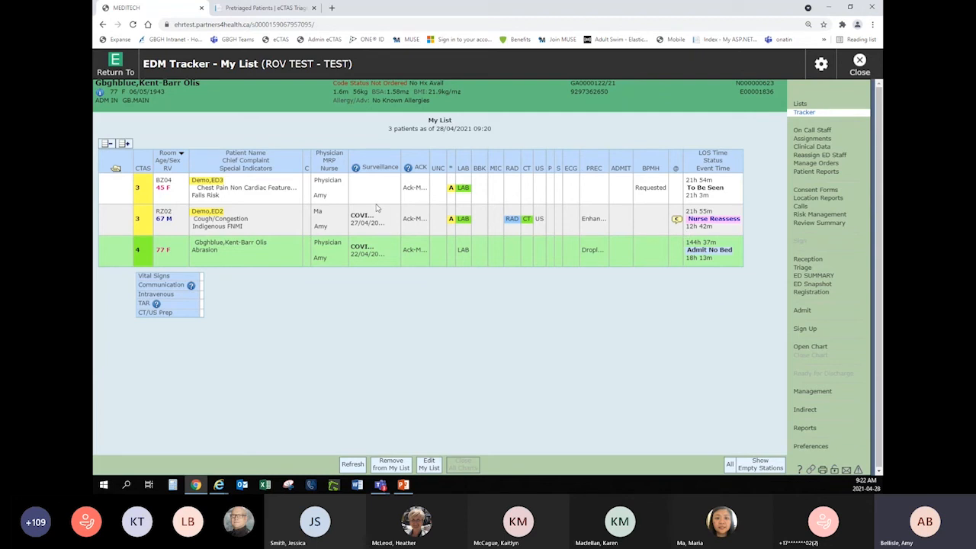
Compare the clinical details of the chest pain and cough/congestion patients in My List, and view the latter's status choices.
{"action": "key", "text": "Up"}
{"action": "key", "text": "Up"}
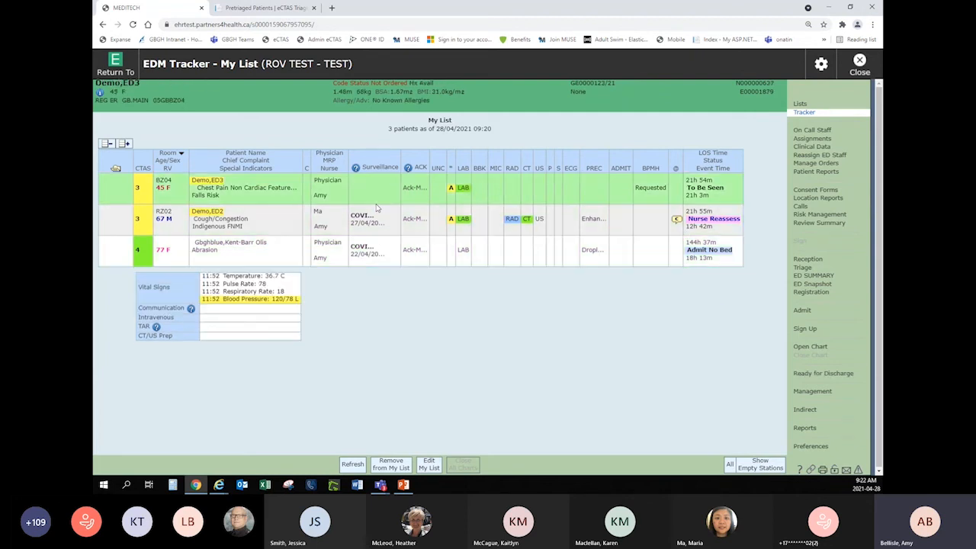
{"action": "key", "text": "Down"}
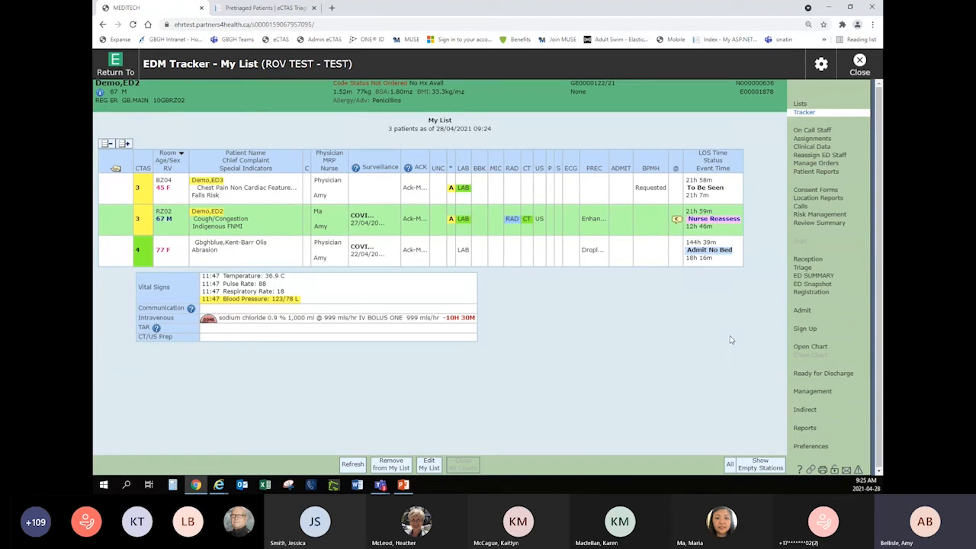
{"action": "left_click", "coordinate": [727, 222]}
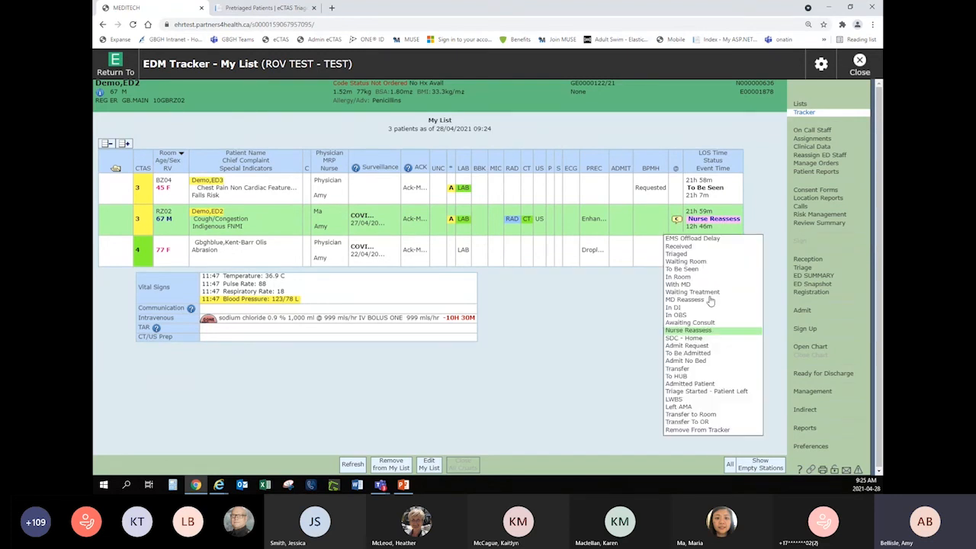
{"action": "left_click", "coordinate": [606, 362]}
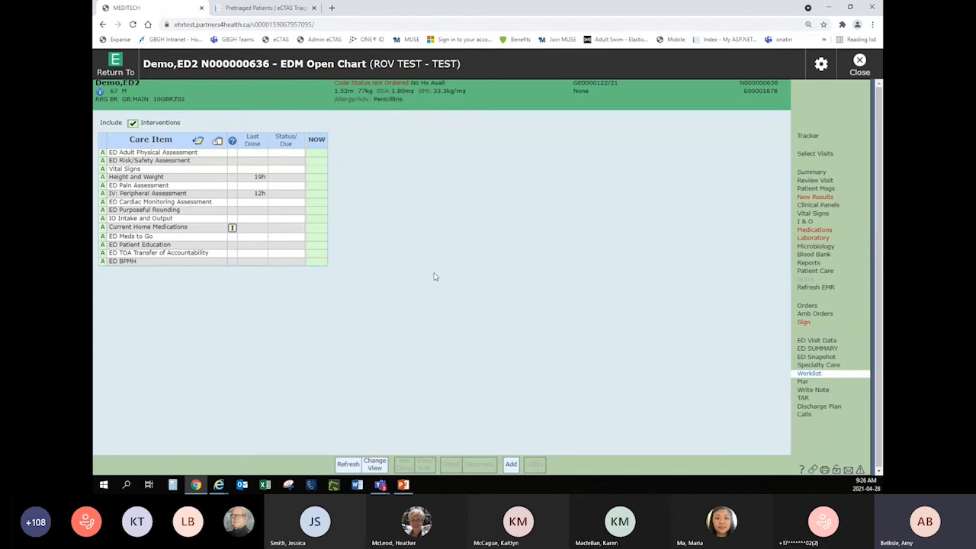
Search the care items for "bladder" and add Bladder Scan to the cough/congestion patient's treatment plan.
{"action": "left_click", "coordinate": [511, 465]}
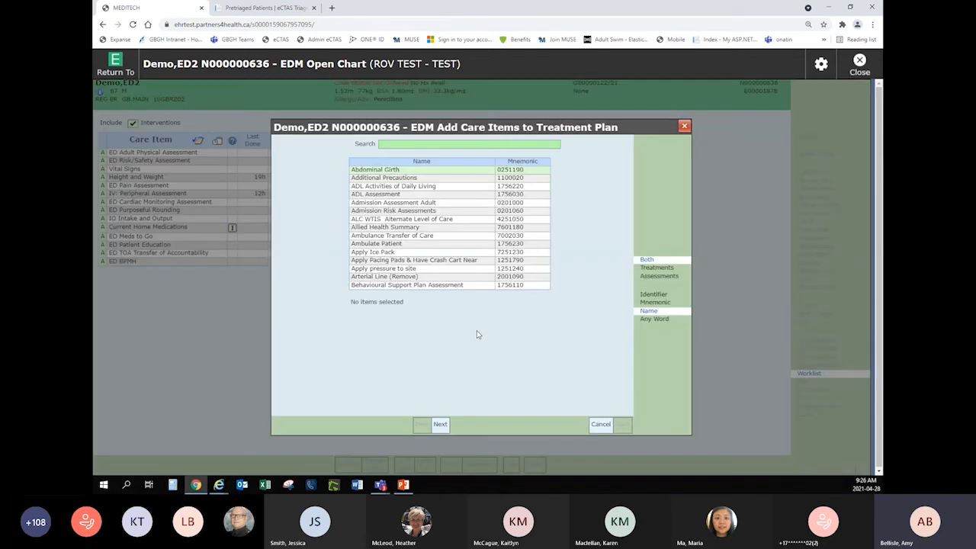
{"action": "type", "text": "bladder"}
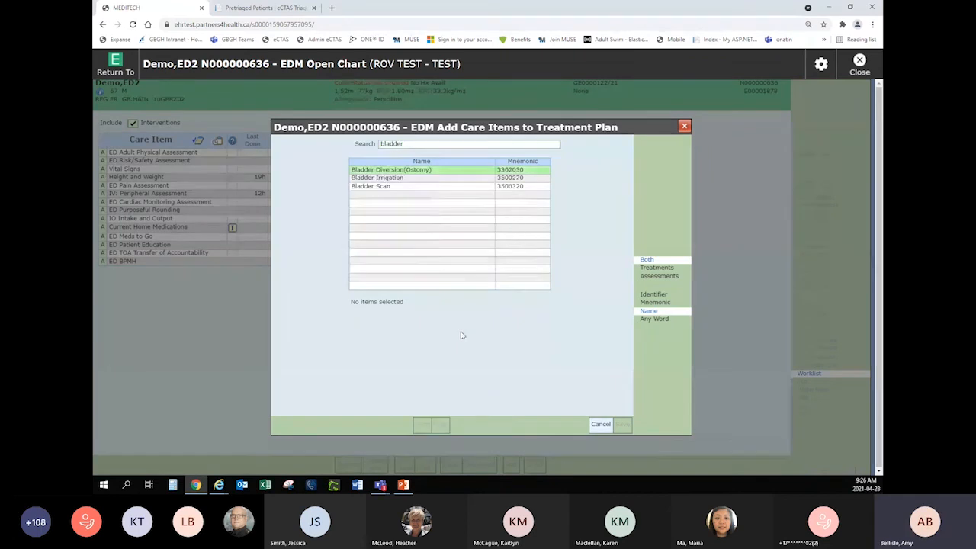
{"action": "left_click", "coordinate": [356, 186]}
{"action": "left_click", "coordinate": [622, 424]}
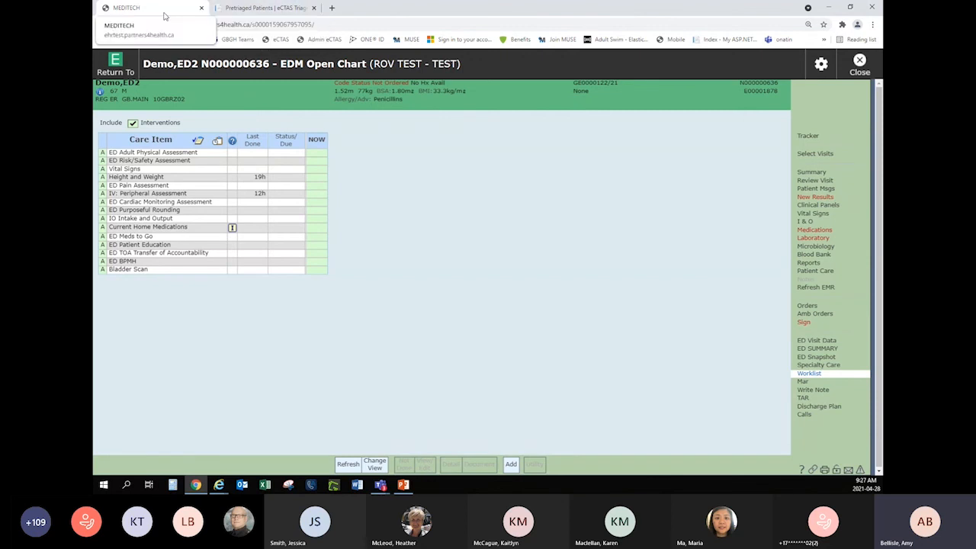
Return to the tracker and start a new walk-in patient reception from the GB Triage Tracker.
{"action": "left_click", "coordinate": [806, 137]}
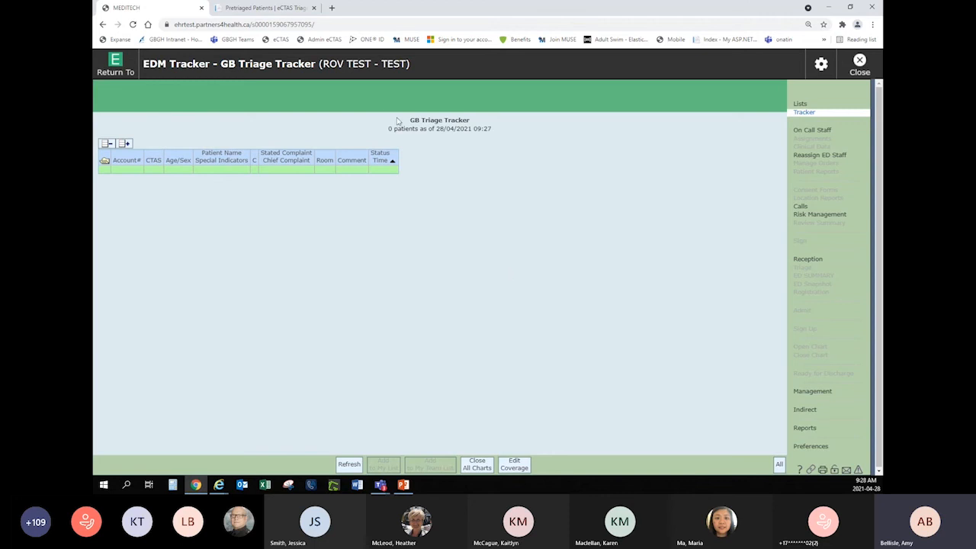
{"action": "left_click", "coordinate": [799, 267]}
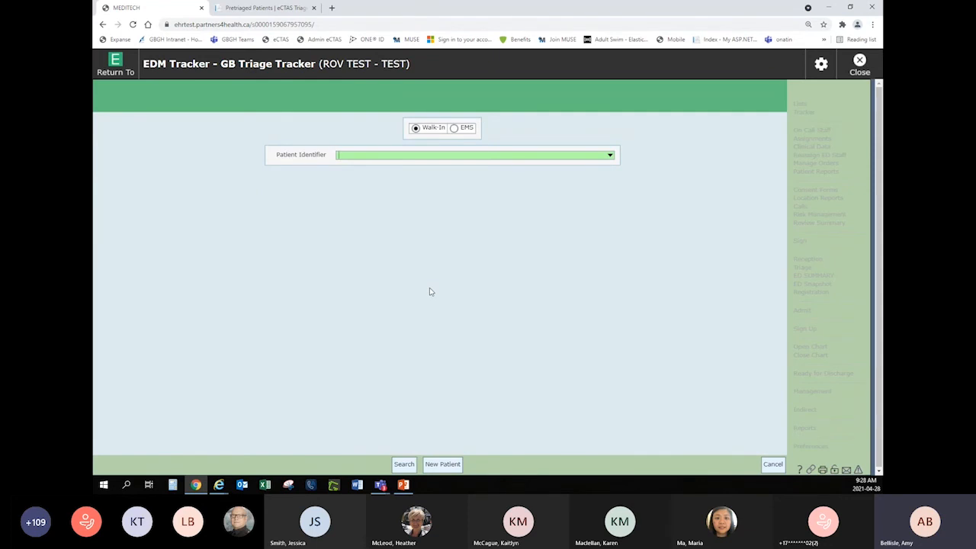
{"action": "left_click", "coordinate": [444, 465]}
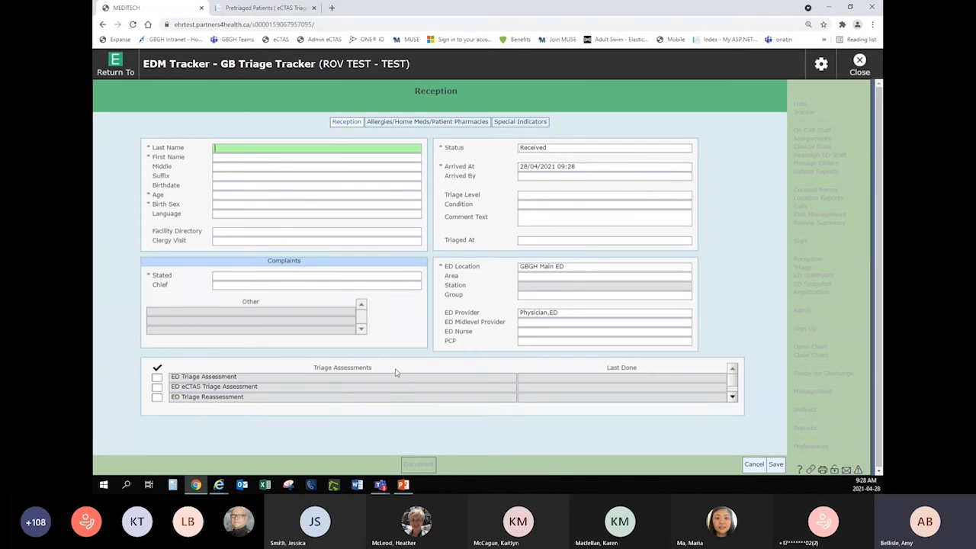
Enter the walk-in patient's last and first name, age 45 and birth sex F on the Reception form.
{"action": "type", "text": "Demo"}
{"action": "key", "text": "Tab"}
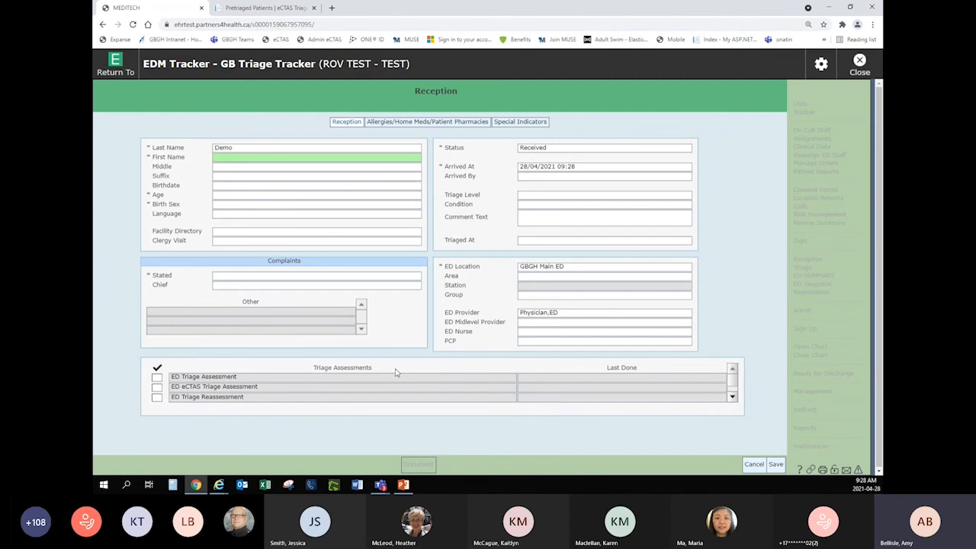
{"action": "type", "text": "ED"}
{"action": "key", "text": "Tab"}
{"action": "key", "text": "Tab"}
{"action": "key", "text": "Tab"}
{"action": "key", "text": "Tab"}
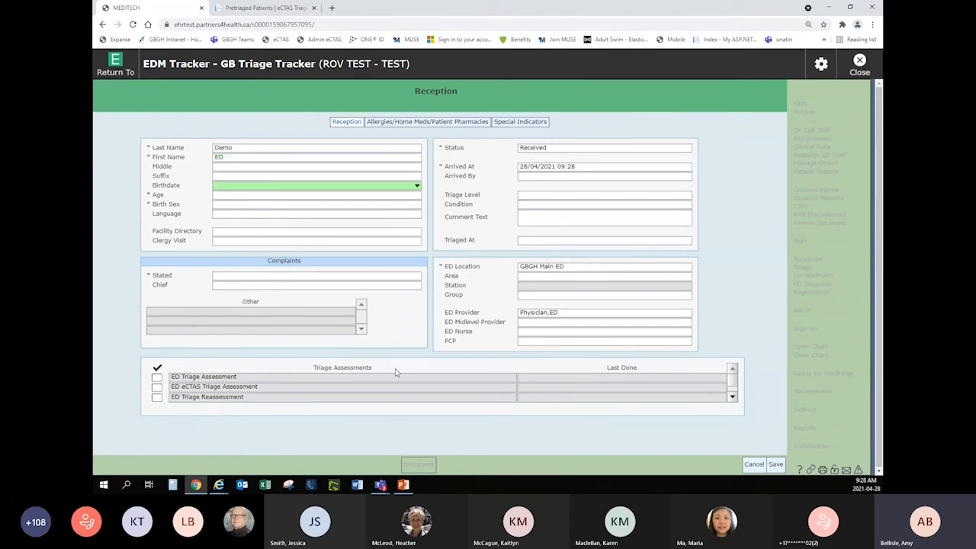
{"action": "type", "text": "45"}
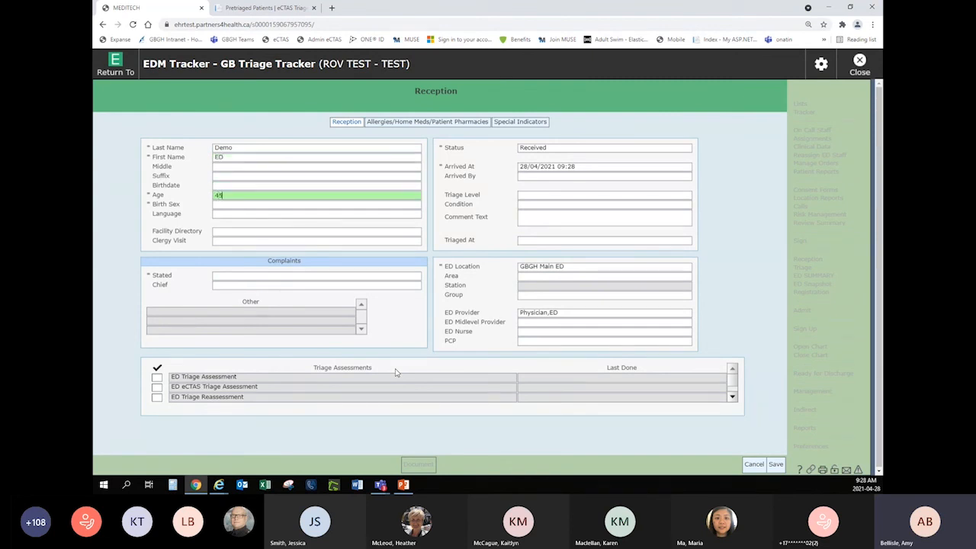
{"action": "key", "text": "Tab"}
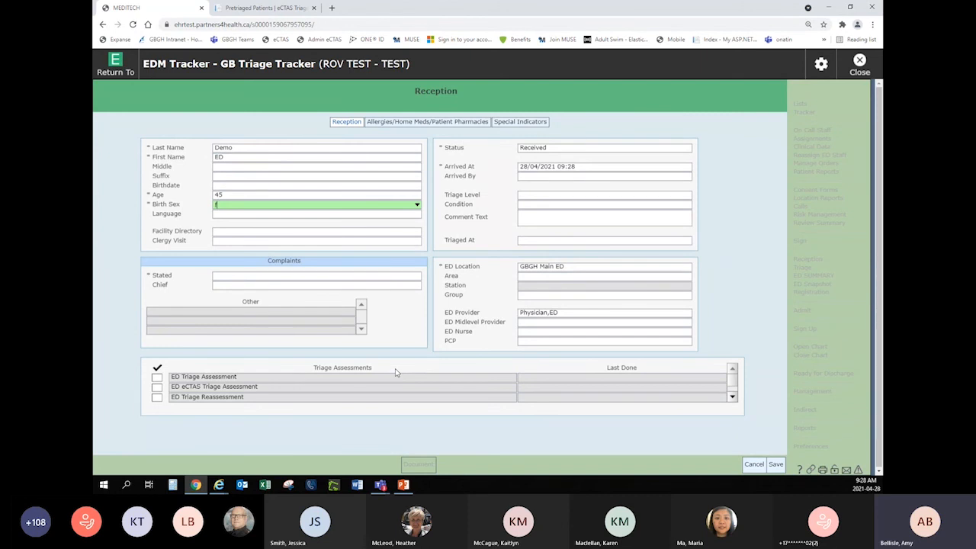
{"action": "key", "text": "Tab"}
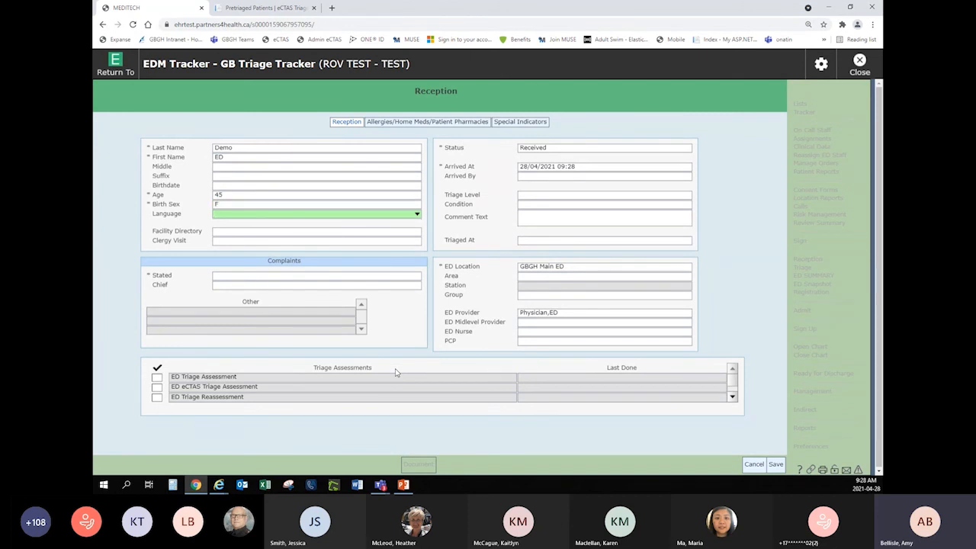
Record UTI as the stated complaint and UTI Complaints as the chief complaint.
{"action": "left_click", "coordinate": [256, 277]}
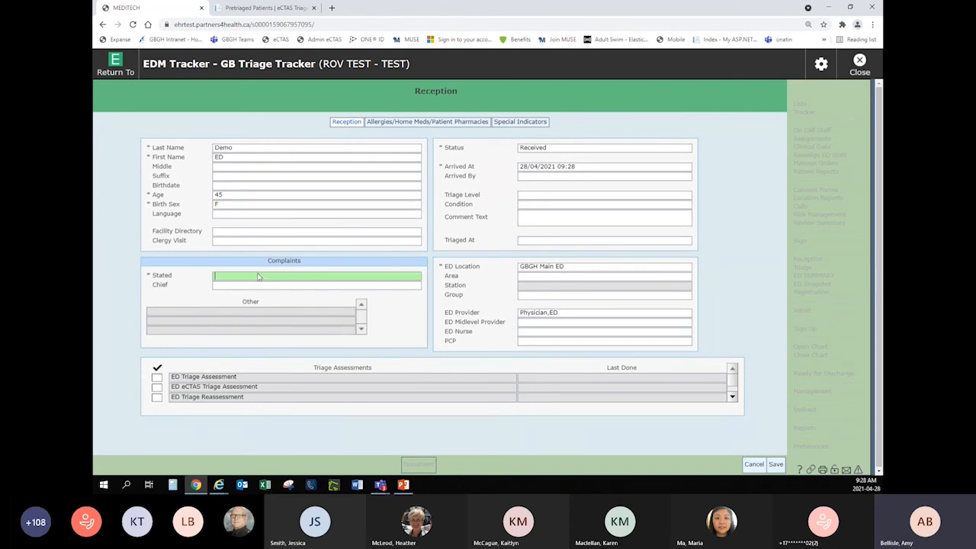
{"action": "type", "text": "UTI"}
{"action": "left_click", "coordinate": [219, 288]}
{"action": "type", "text": "U"}
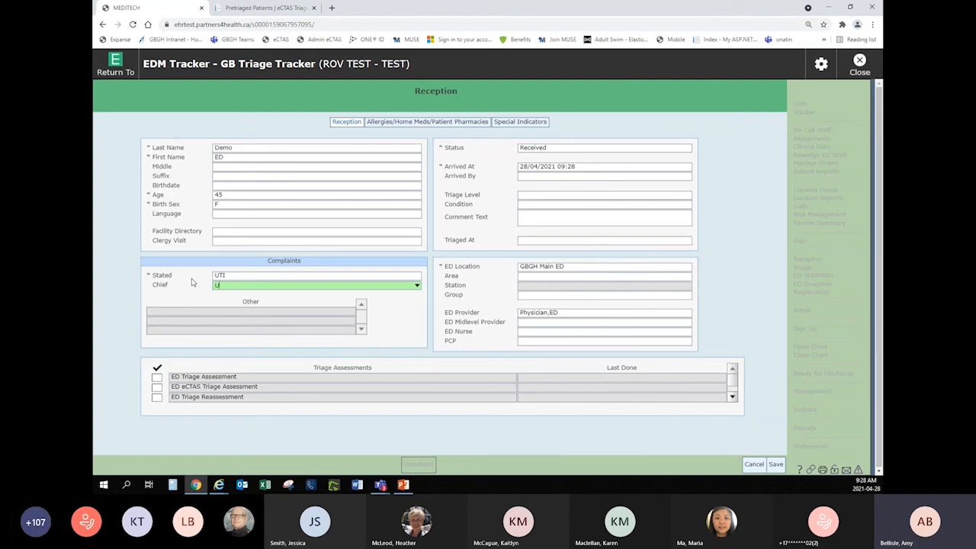
{"action": "type", "text": "TI"}
{"action": "key", "text": "Tab"}
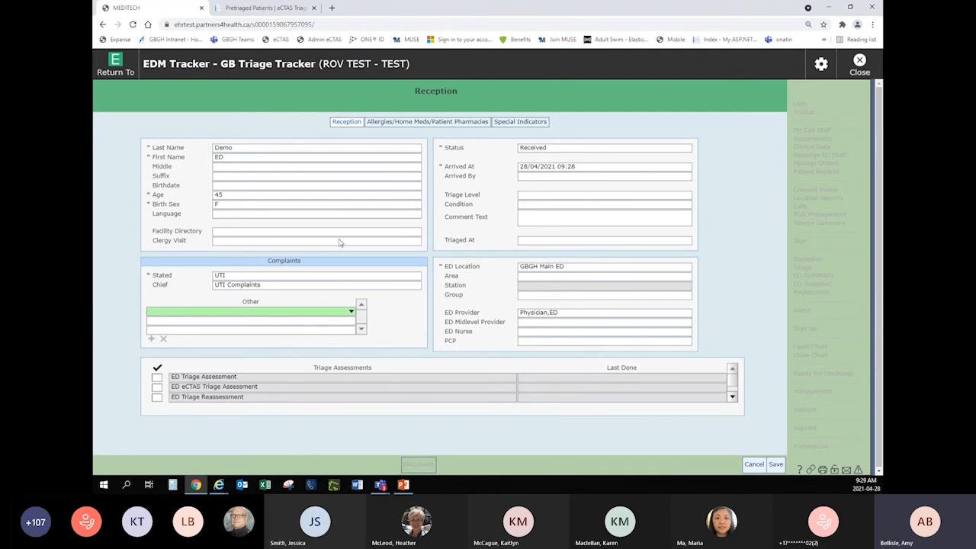
Set the arrival mode to Walk-In and save the reception, declining to open the chart for the associated order set.
{"action": "left_click", "coordinate": [523, 177]}
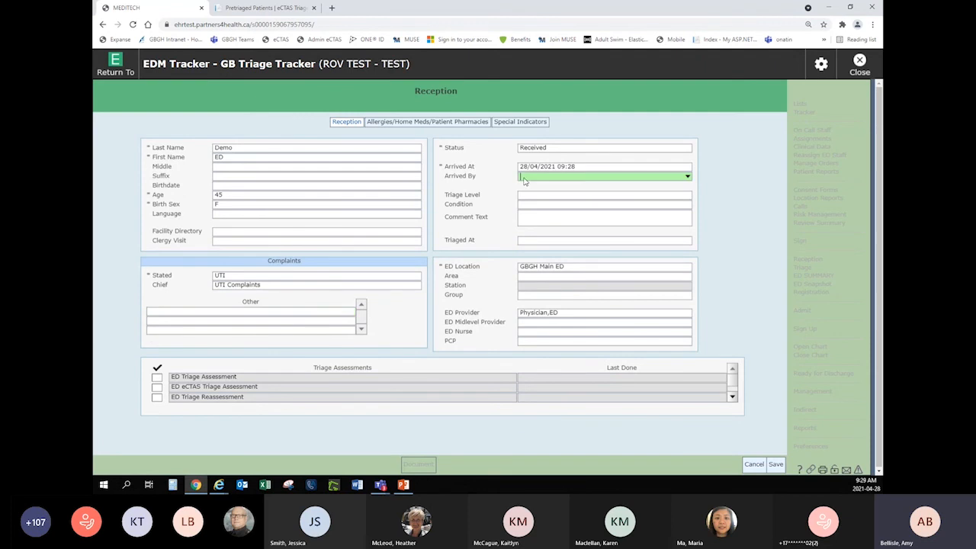
{"action": "left_click", "coordinate": [687, 176]}
{"action": "left_click", "coordinate": [534, 237]}
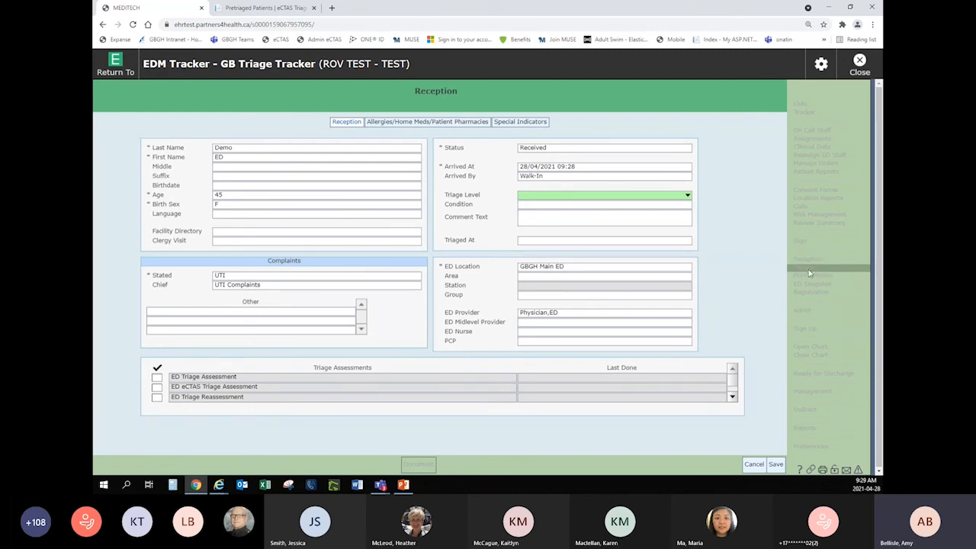
{"action": "left_click", "coordinate": [775, 464]}
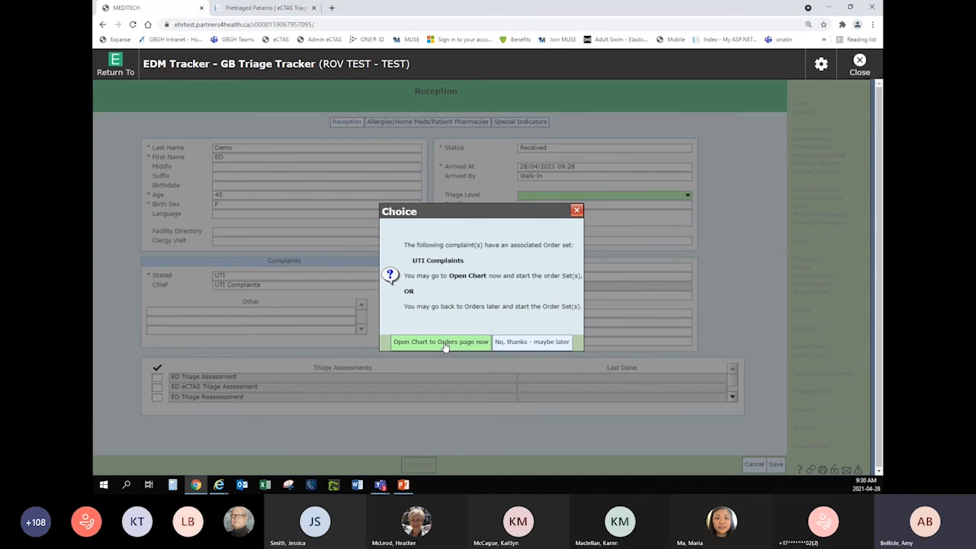
{"action": "left_click", "coordinate": [536, 343]}
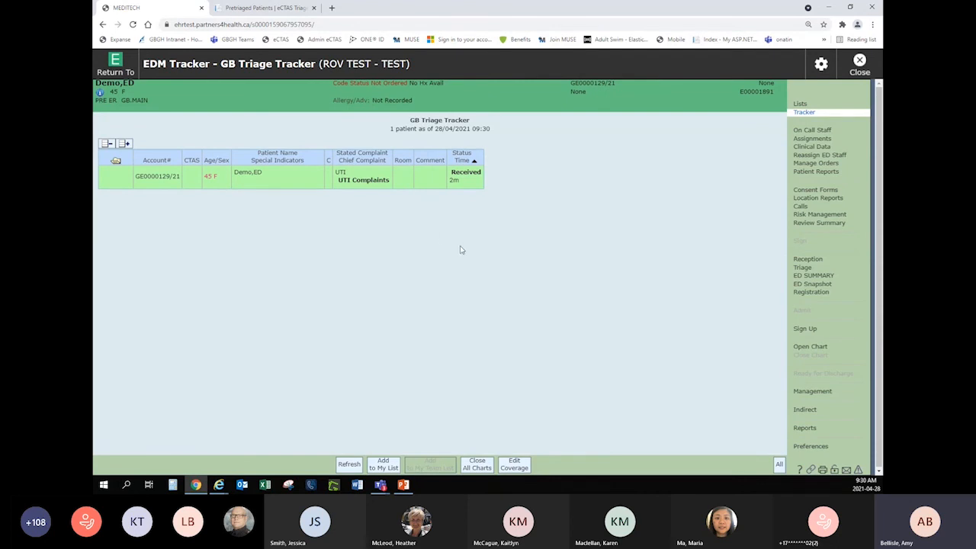
Open the received patient's ED Triage Assessment for documentation from Triage, and look through its EMS Report section before collapsing it again.
{"action": "left_click", "coordinate": [800, 270]}
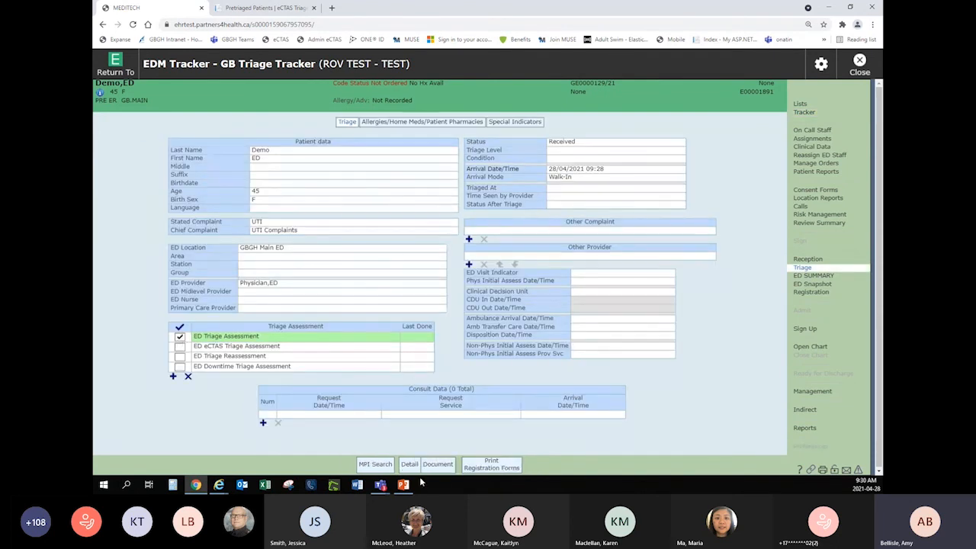
{"action": "left_click", "coordinate": [438, 465]}
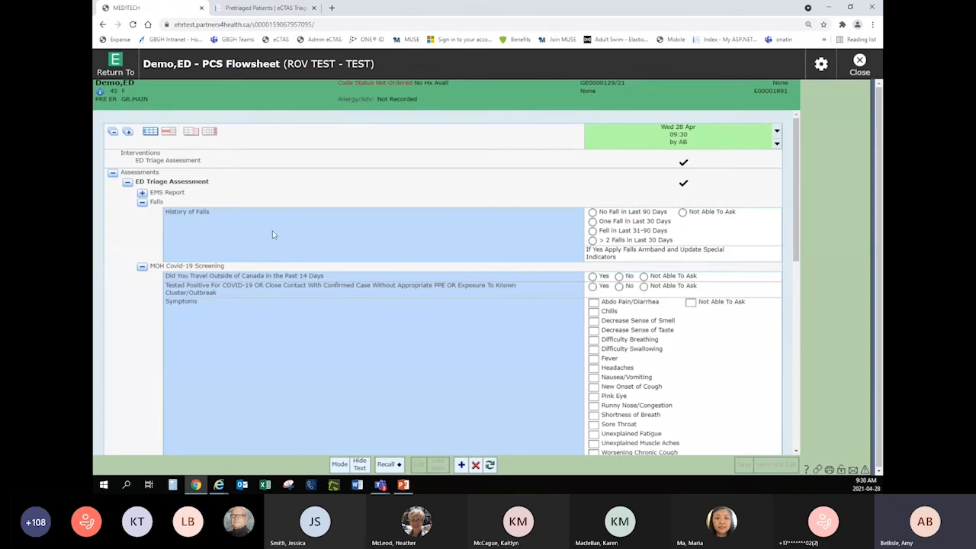
{"action": "left_click", "coordinate": [141, 193]}
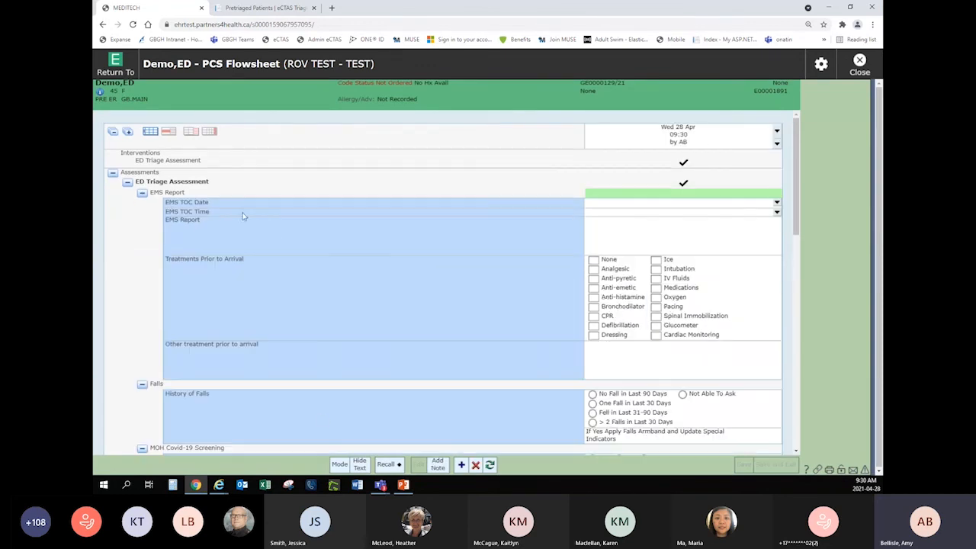
{"action": "left_click", "coordinate": [142, 194]}
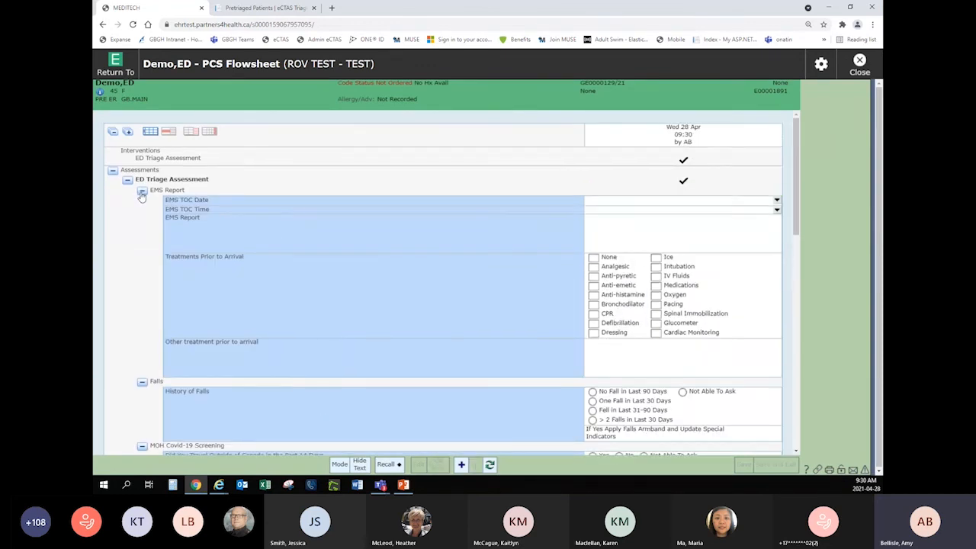
{"action": "left_click", "coordinate": [141, 192]}
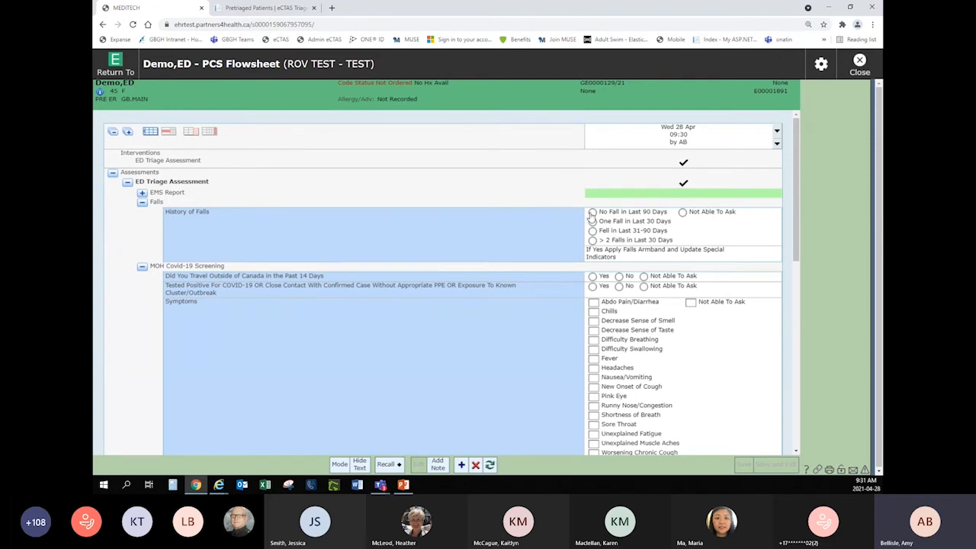
Record No Fall in Last 90 Days, and answer Yes to travel outside Canada and to COVID-19 positive test or exposure.
{"action": "left_click", "coordinate": [593, 212]}
{"action": "scroll", "coordinate": [491, 335], "scroll_direction": "down", "scroll_amount": 3}
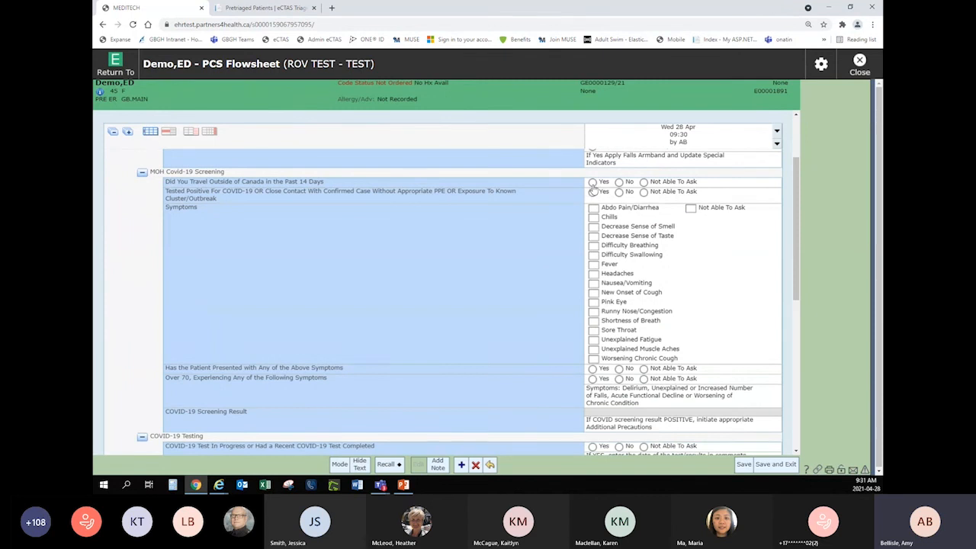
{"action": "left_click", "coordinate": [593, 183]}
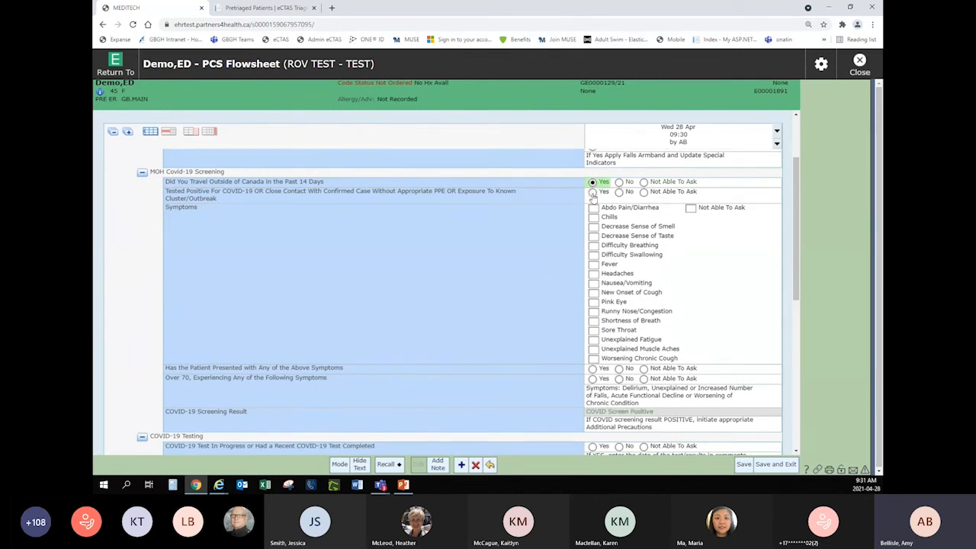
{"action": "left_click", "coordinate": [593, 193]}
Select the symptoms Abdo Pain/Diarrhea and Chills, and answer Yes to both presenting with symptoms and over 70 with symptoms.
{"action": "left_click", "coordinate": [593, 208]}
{"action": "left_click", "coordinate": [593, 218]}
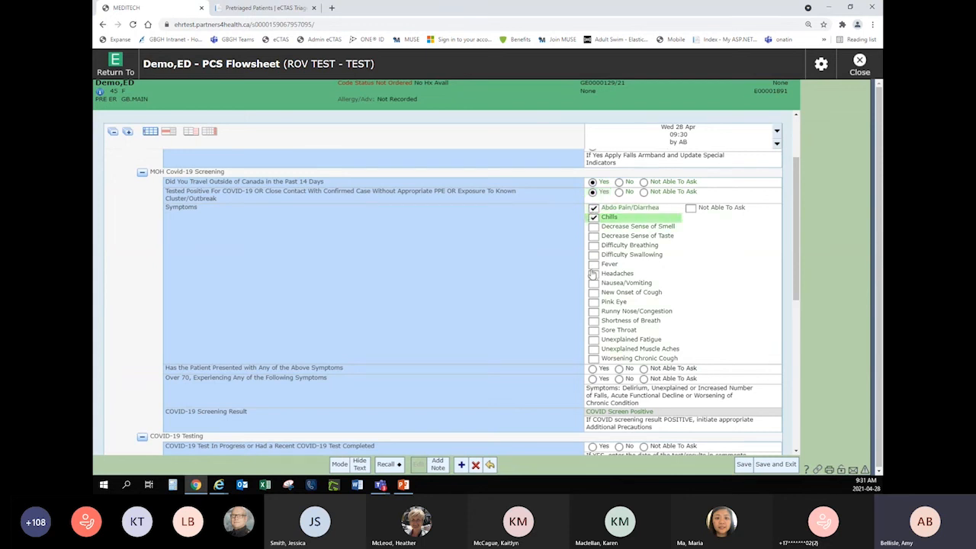
{"action": "scroll", "coordinate": [548, 353], "scroll_direction": "down", "scroll_amount": 1}
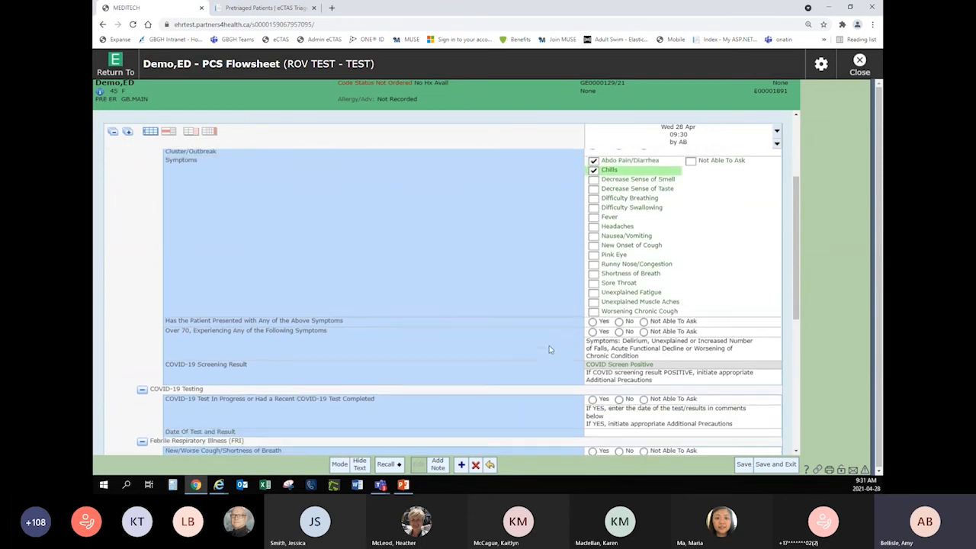
{"action": "left_click", "coordinate": [593, 321]}
{"action": "left_click", "coordinate": [593, 332]}
Answer No to COVID-19 testing, then Yes to cough/shortness of breath and feverish/chills, and No to travel in the Febrile Respiratory Illness section.
{"action": "scroll", "coordinate": [594, 335], "scroll_direction": "down", "scroll_amount": 1}
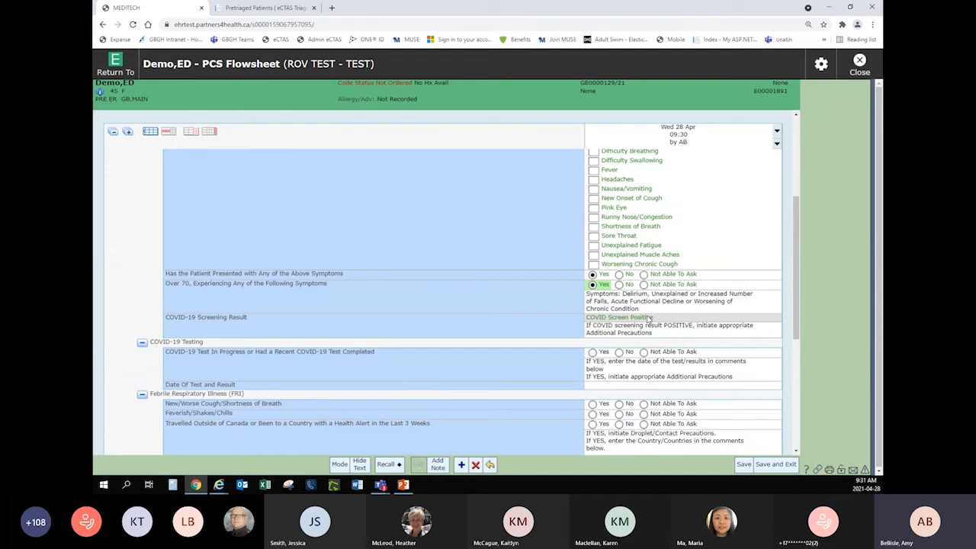
{"action": "scroll", "coordinate": [648, 333], "scroll_direction": "down", "scroll_amount": 1}
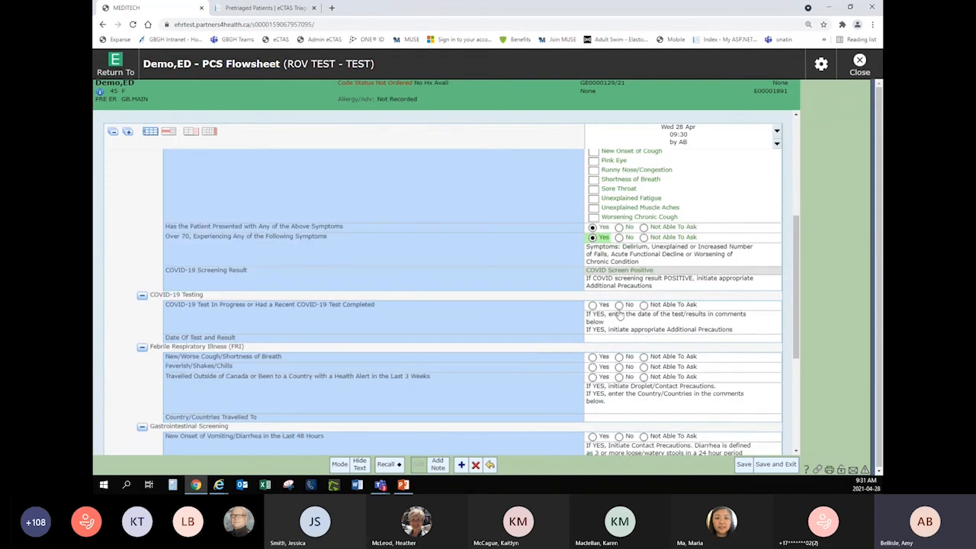
{"action": "left_click", "coordinate": [618, 305]}
{"action": "scroll", "coordinate": [500, 332], "scroll_direction": "down", "scroll_amount": 1}
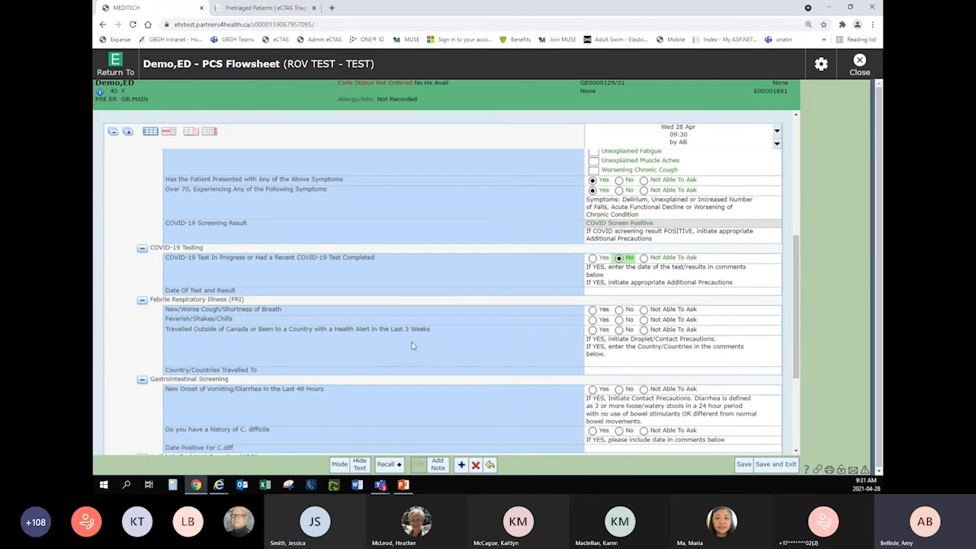
{"action": "left_click", "coordinate": [592, 309]}
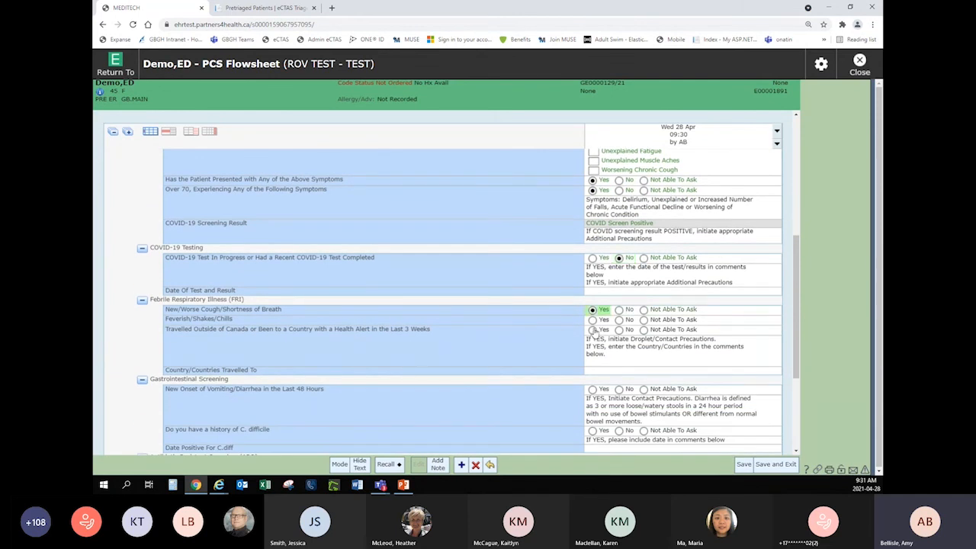
{"action": "left_click", "coordinate": [592, 320]}
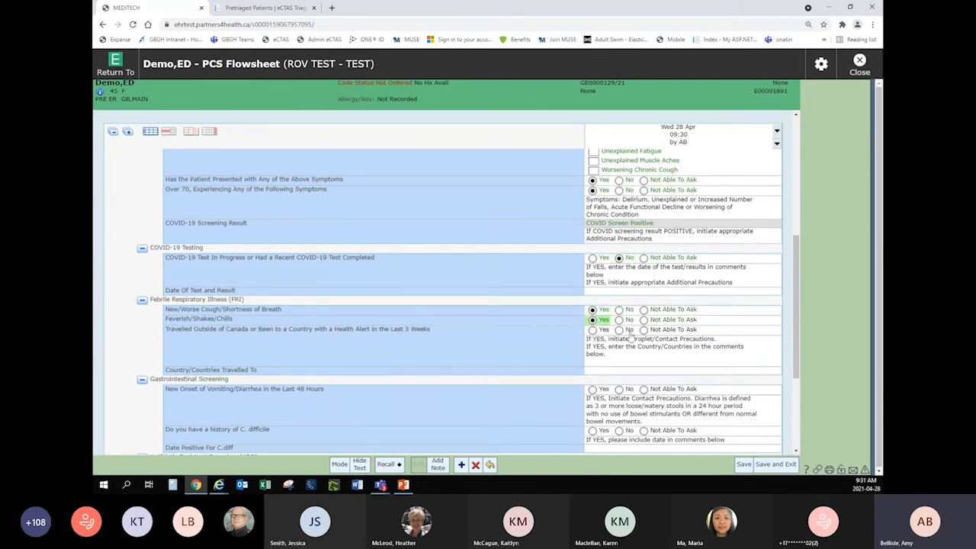
{"action": "left_click", "coordinate": [618, 329]}
In Gastrointestinal Screening, answer Yes to new vomiting/diarrhea in the last 48 hours and No to history of C. difficile.
{"action": "scroll", "coordinate": [453, 331], "scroll_direction": "down", "scroll_amount": 3}
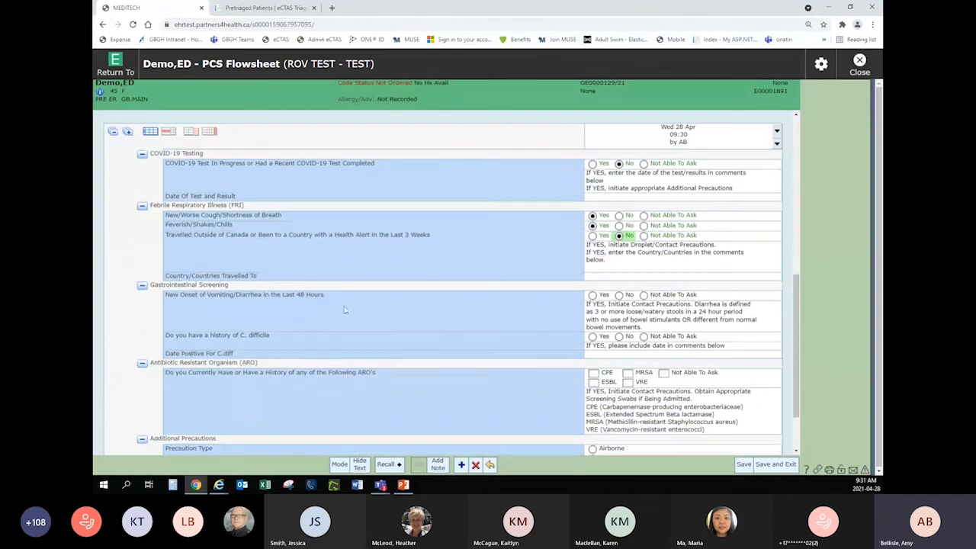
{"action": "left_click", "coordinate": [592, 294]}
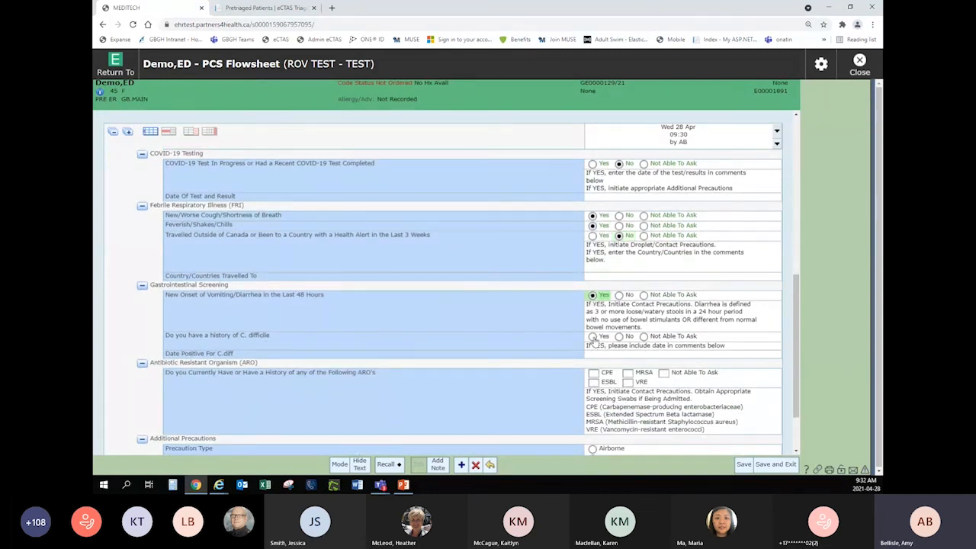
{"action": "left_click", "coordinate": [618, 337]}
Set the Precaution Type to Enhanced Droplet/Contact, leaving no ARO history selected, and save and exit the triage assessment.
{"action": "scroll", "coordinate": [403, 338], "scroll_direction": "down", "scroll_amount": 2}
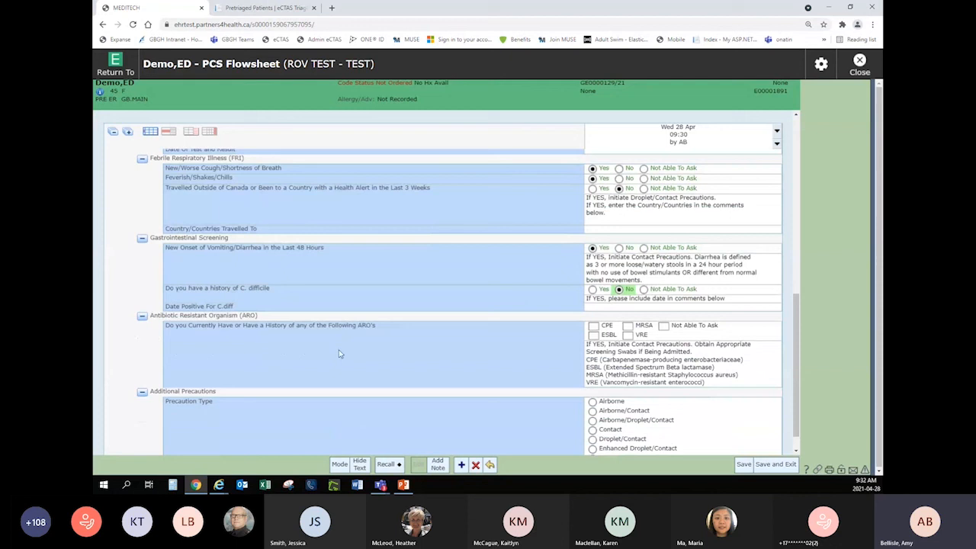
{"action": "left_click", "coordinate": [593, 327]}
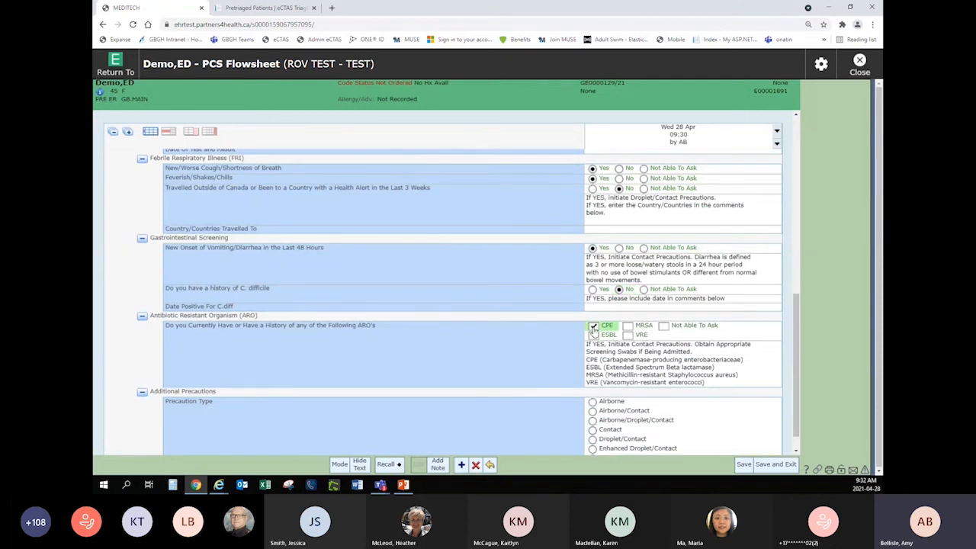
{"action": "left_click", "coordinate": [593, 327]}
{"action": "scroll", "coordinate": [593, 329], "scroll_direction": "down", "scroll_amount": 1}
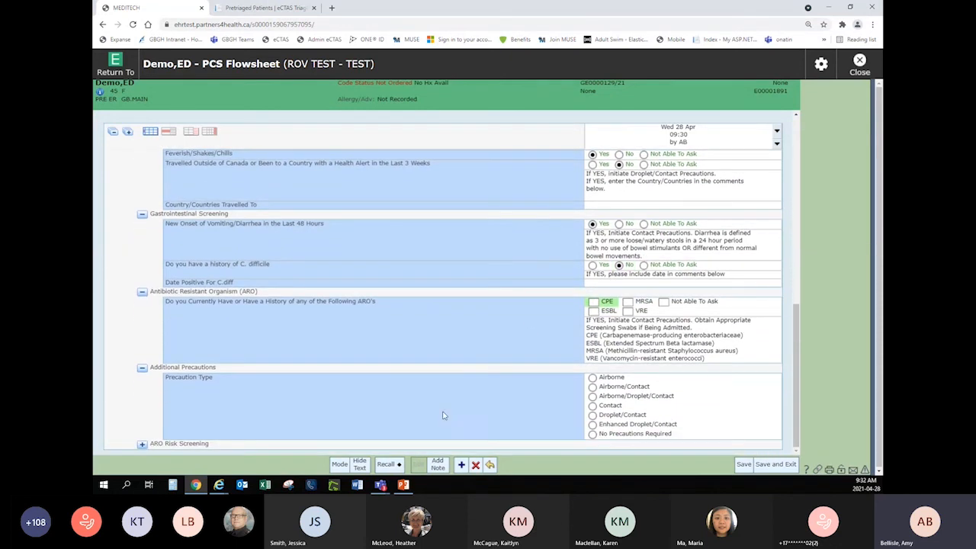
{"action": "left_click", "coordinate": [593, 424]}
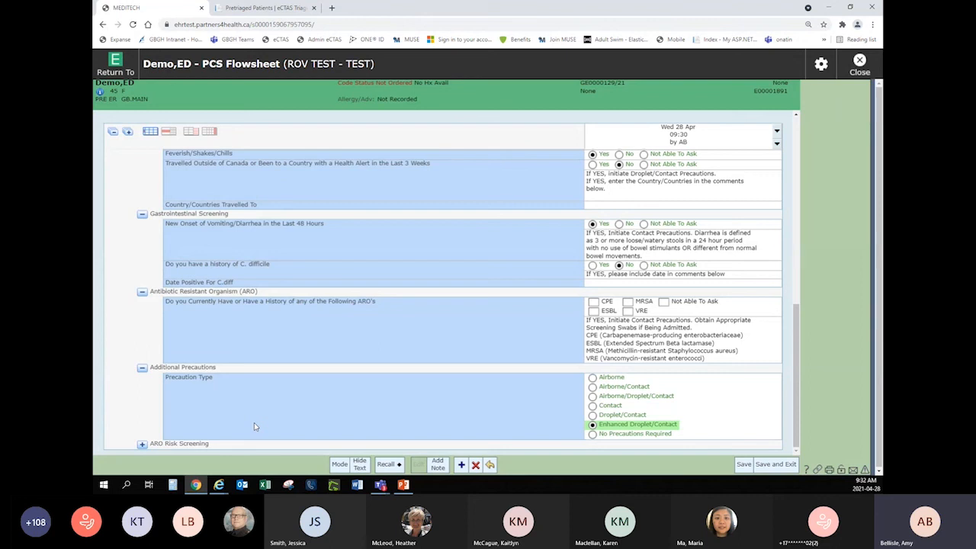
{"action": "left_click", "coordinate": [776, 464]}
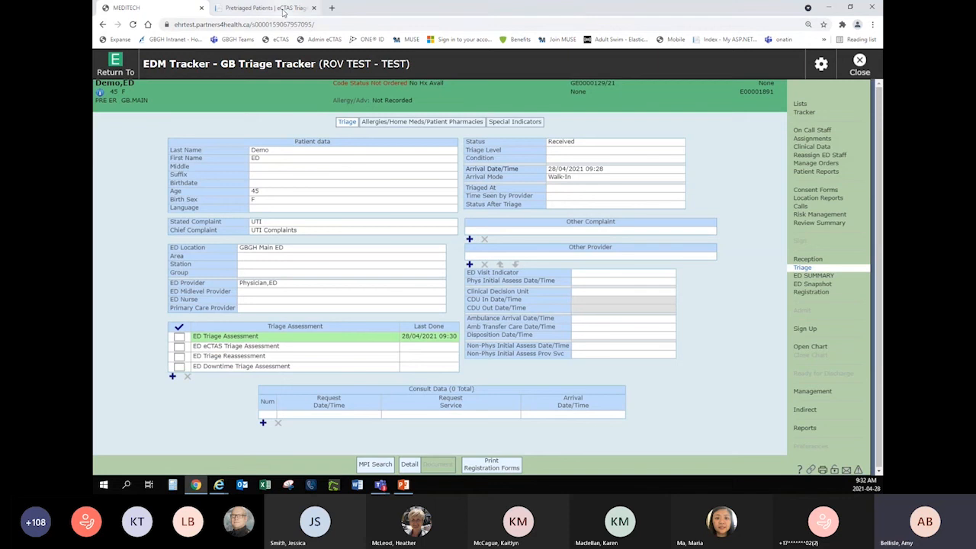
Switch to eCTAS, open the pretriaged patient's triage, and enter UTI as the nurse assessed complaint and UTI Complaints as the chief CEDIS complaint.
{"action": "left_click", "coordinate": [285, 10]}
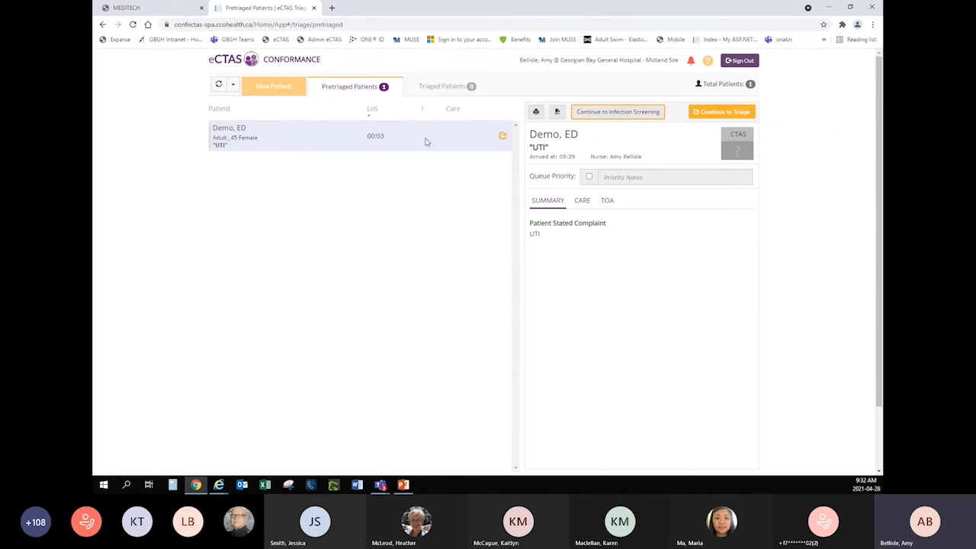
{"action": "left_click", "coordinate": [504, 135]}
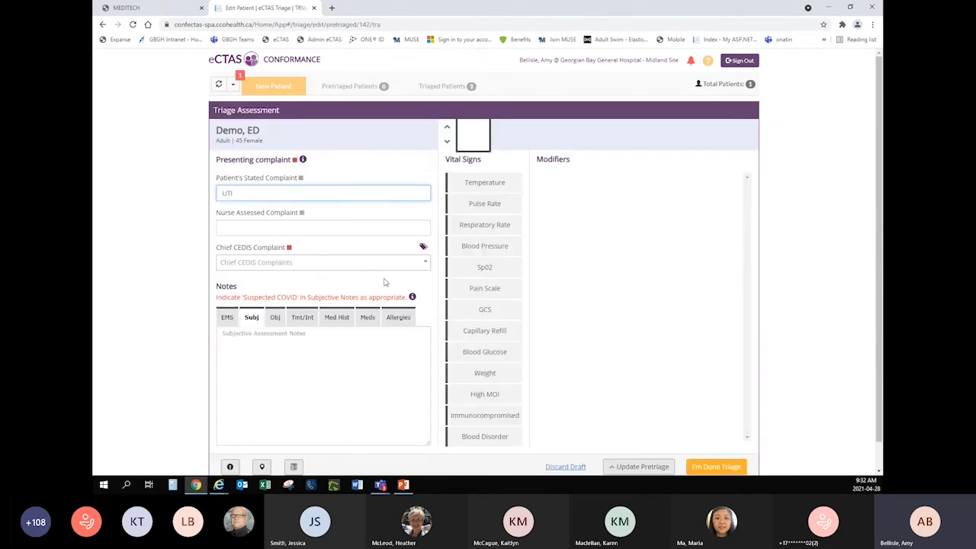
{"action": "left_click", "coordinate": [291, 227]}
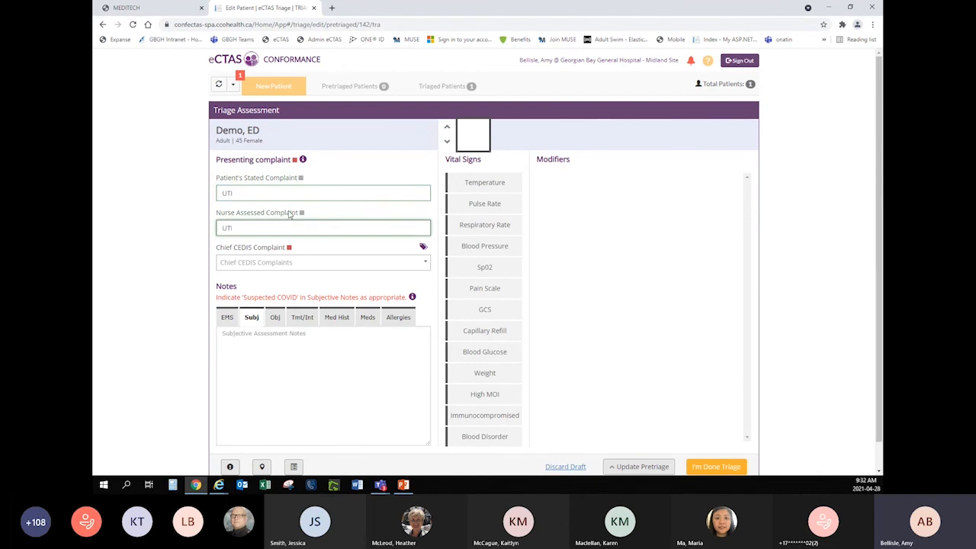
{"action": "left_click", "coordinate": [259, 263]}
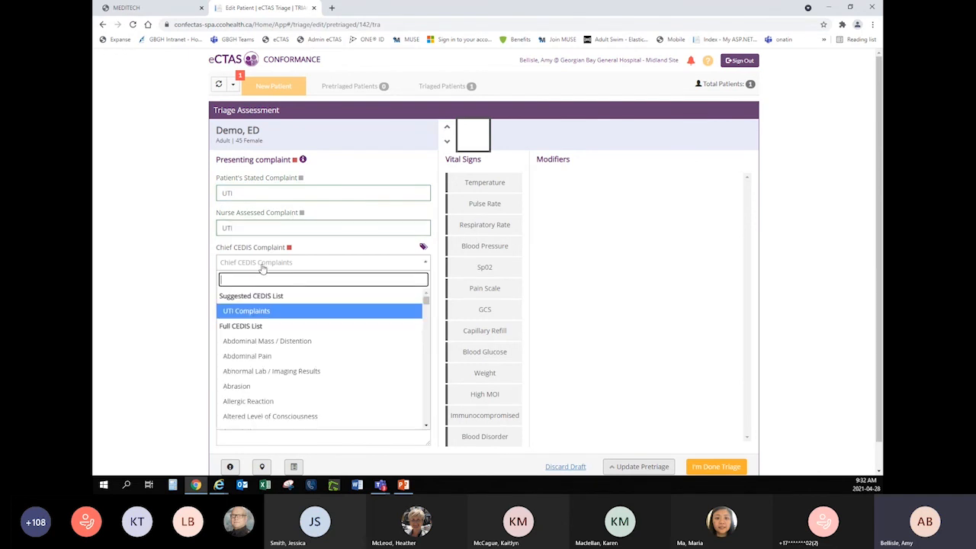
{"action": "left_click", "coordinate": [255, 312]}
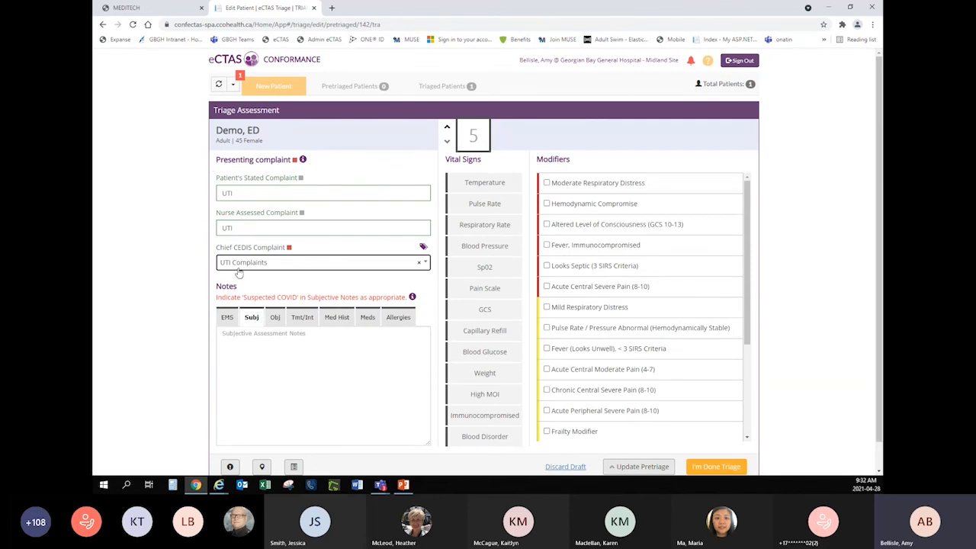
Enter "UTI complaints" in the subjective assessment notes.
{"action": "left_click", "coordinate": [256, 354]}
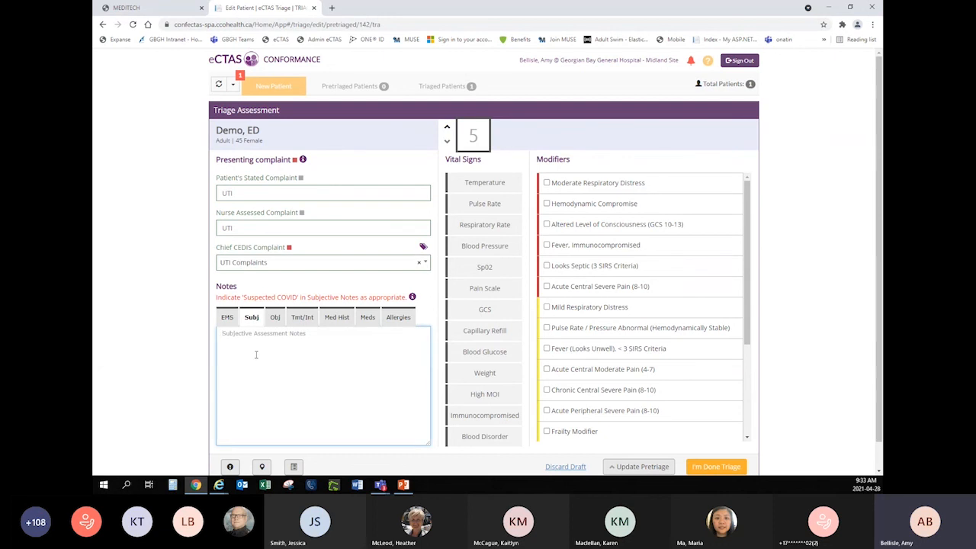
{"action": "type", "text": "UTI complaints"}
Record a temperature of 37 °C and a pulse rate of 88 bpm in the vital signs.
{"action": "left_click", "coordinate": [485, 183]}
{"action": "type", "text": "37"}
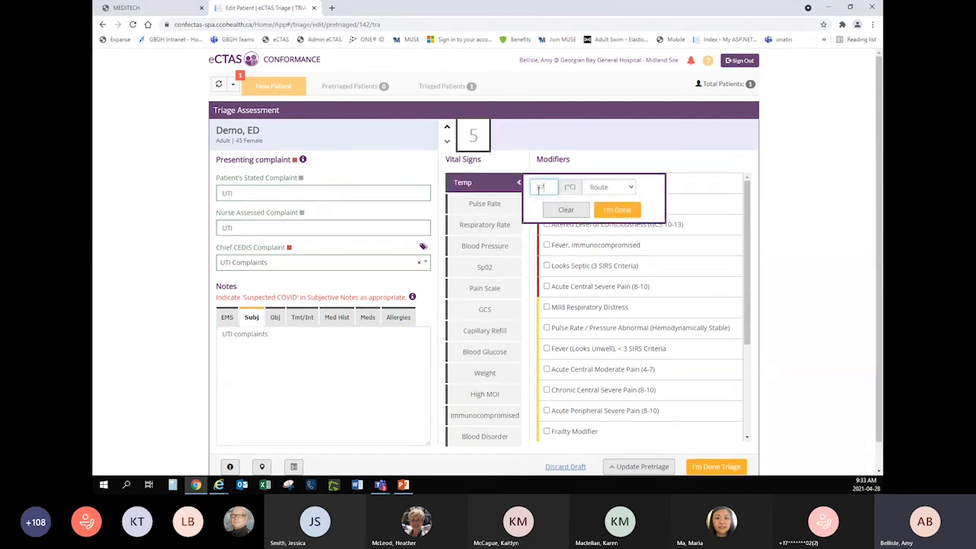
{"action": "left_click", "coordinate": [619, 213]}
{"action": "left_click", "coordinate": [496, 209]}
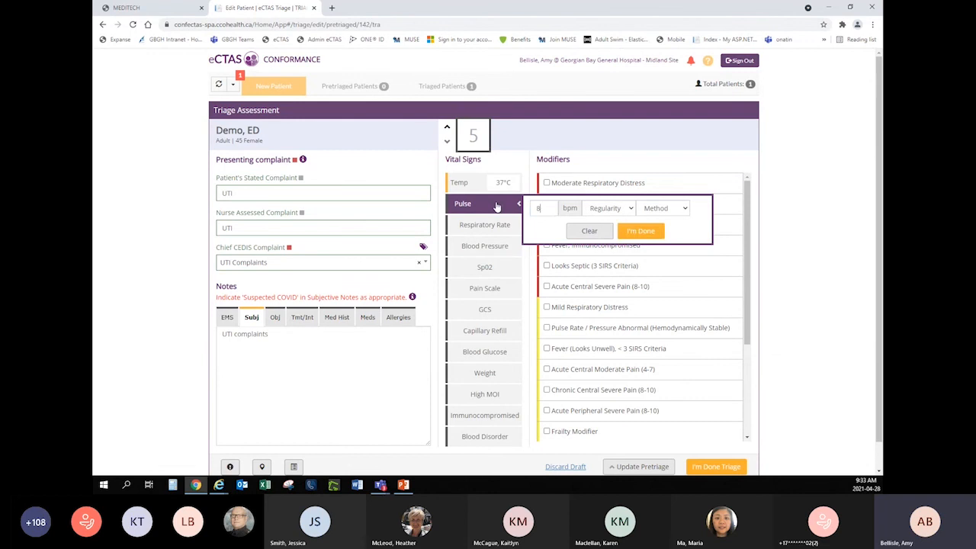
{"action": "type", "text": "88"}
{"action": "left_click", "coordinate": [633, 231]}
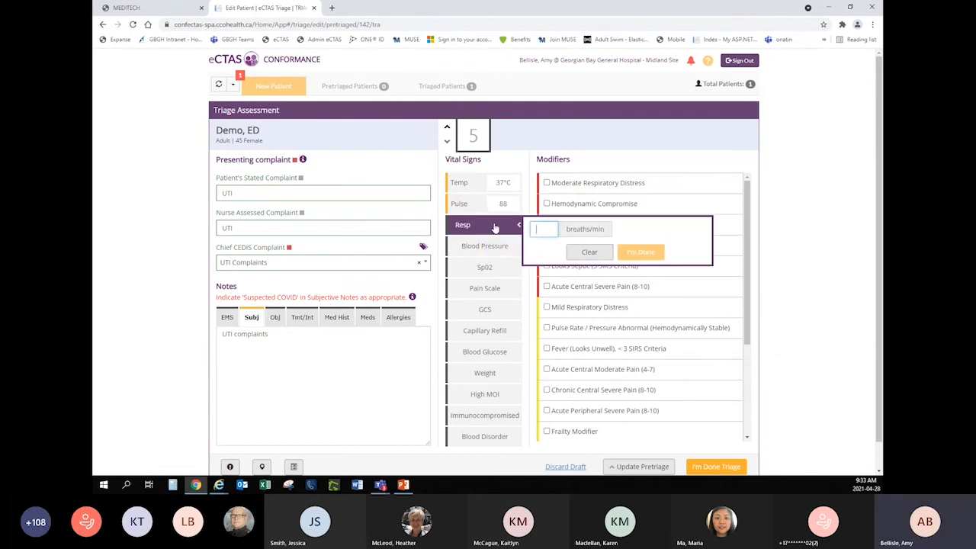
Record a respiratory rate of 8 breaths/min and a blood pressure of 110/80 mm Hg.
{"action": "type", "text": "8"}
{"action": "left_click", "coordinate": [630, 257]}
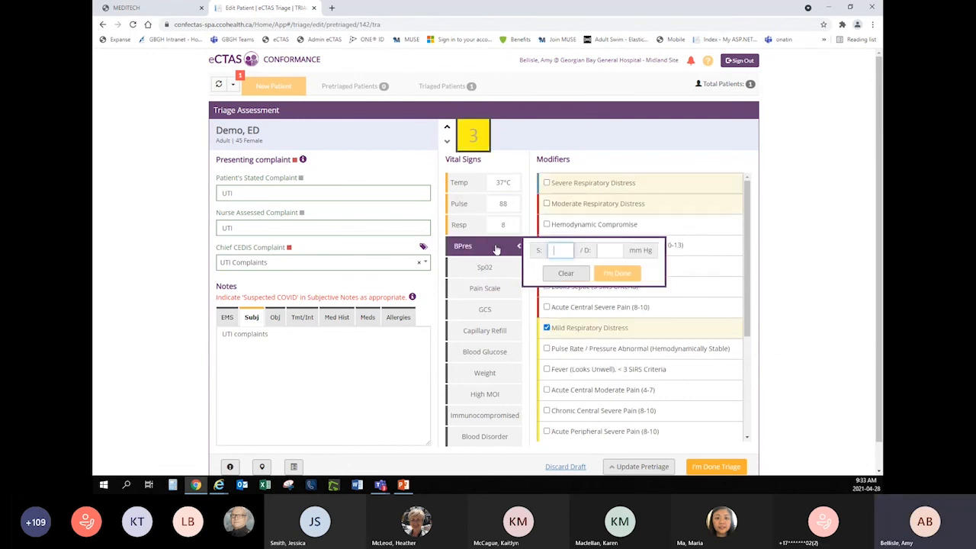
{"action": "type", "text": "110"}
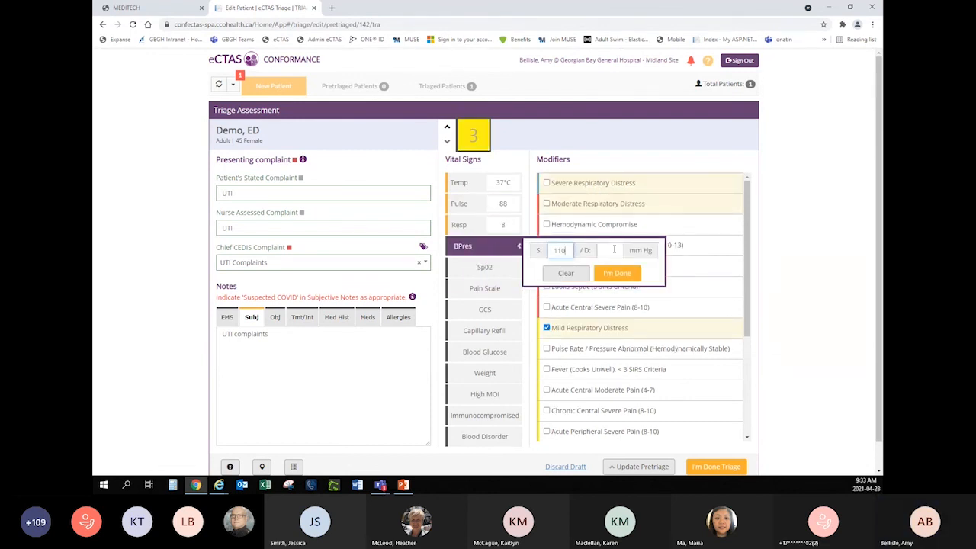
{"action": "left_click", "coordinate": [614, 250]}
{"action": "type", "text": "80"}
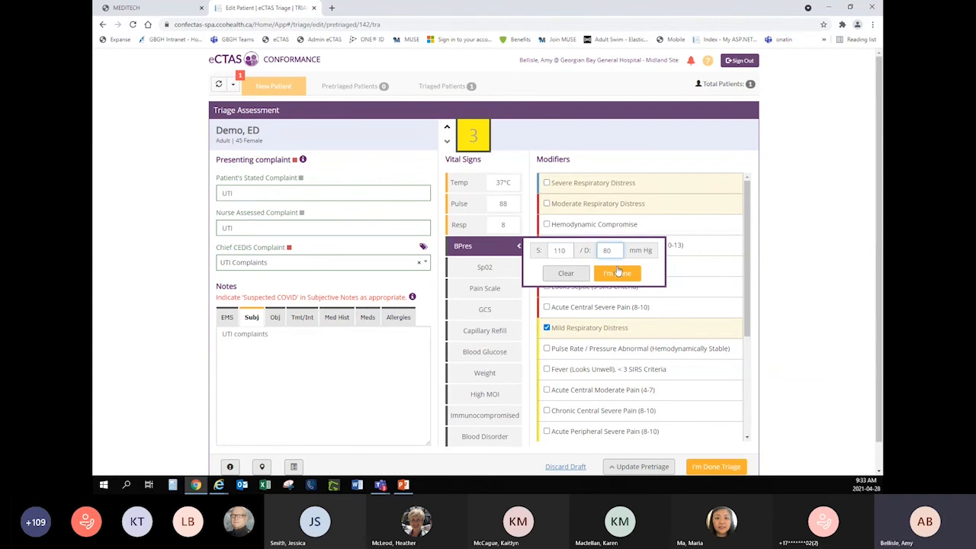
{"action": "left_click", "coordinate": [617, 272]}
Record an SpO2 of 98% in the vital signs.
{"action": "left_click", "coordinate": [485, 266]}
{"action": "type", "text": "98"}
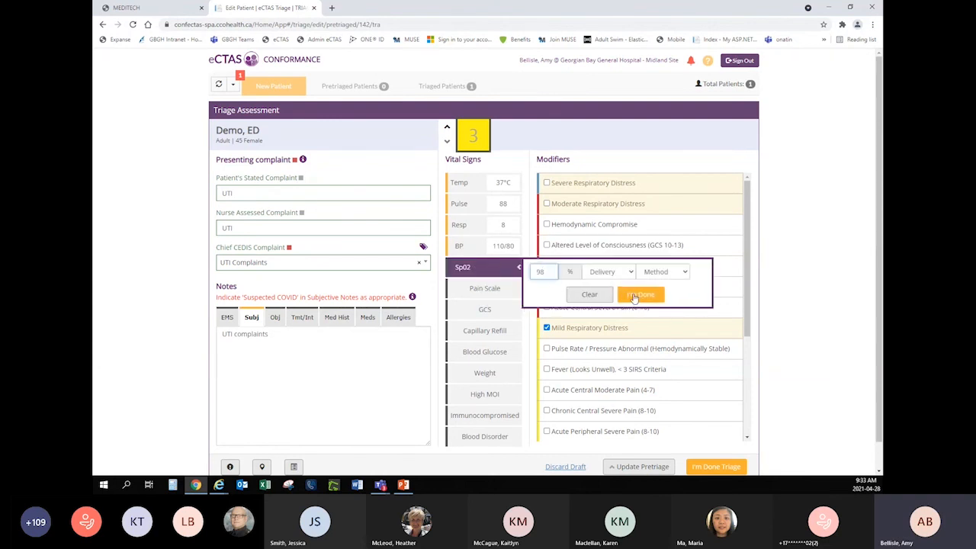
{"action": "left_click", "coordinate": [634, 296]}
Record a pain score of 6 with Central location and Acute chronicity.
{"action": "left_click", "coordinate": [483, 289]}
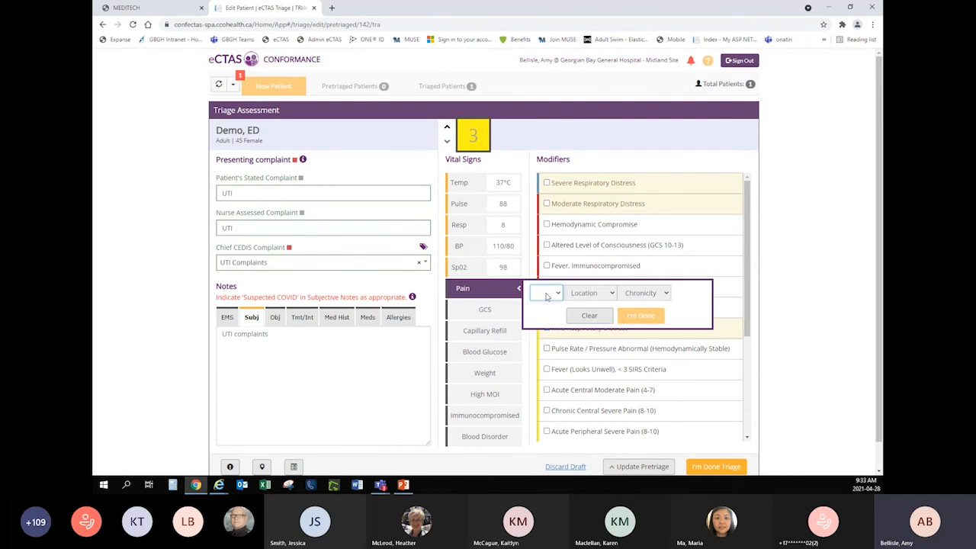
{"action": "key", "text": "6"}
{"action": "left_click", "coordinate": [591, 292]}
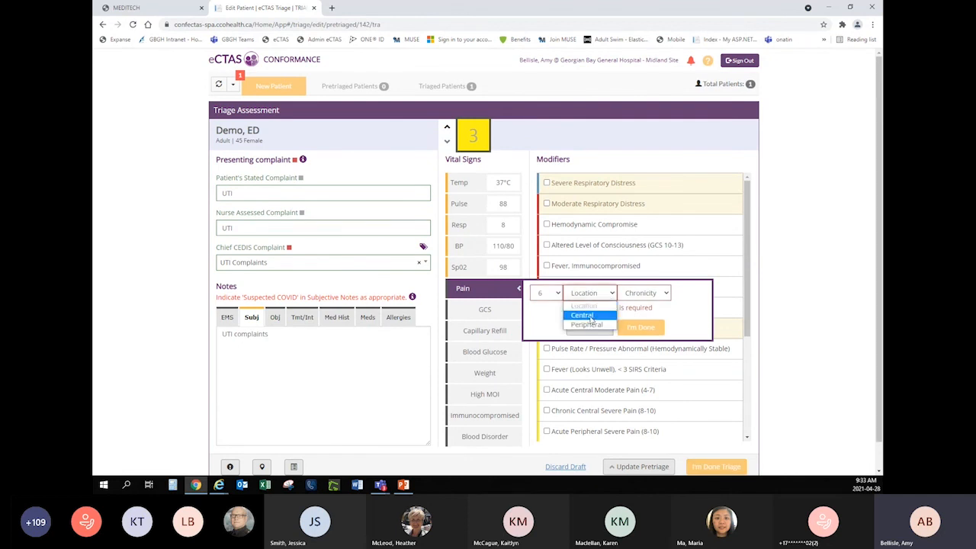
{"action": "left_click", "coordinate": [583, 315]}
{"action": "left_click", "coordinate": [644, 292]}
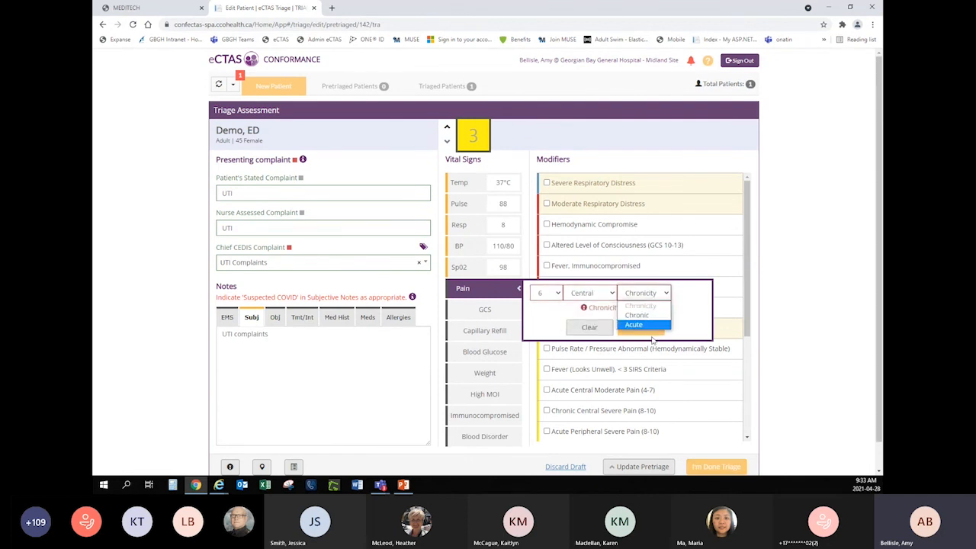
{"action": "left_click", "coordinate": [650, 325]}
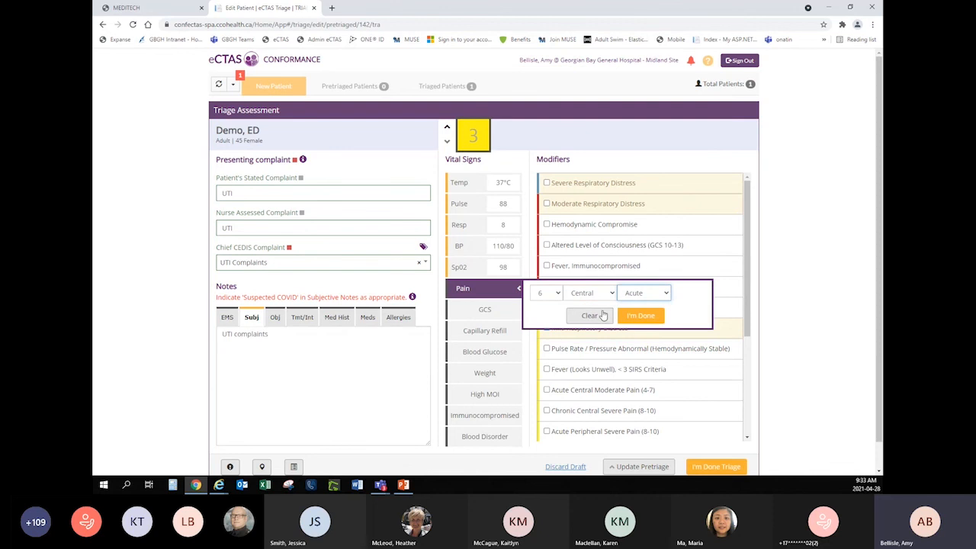
{"action": "left_click", "coordinate": [644, 317]}
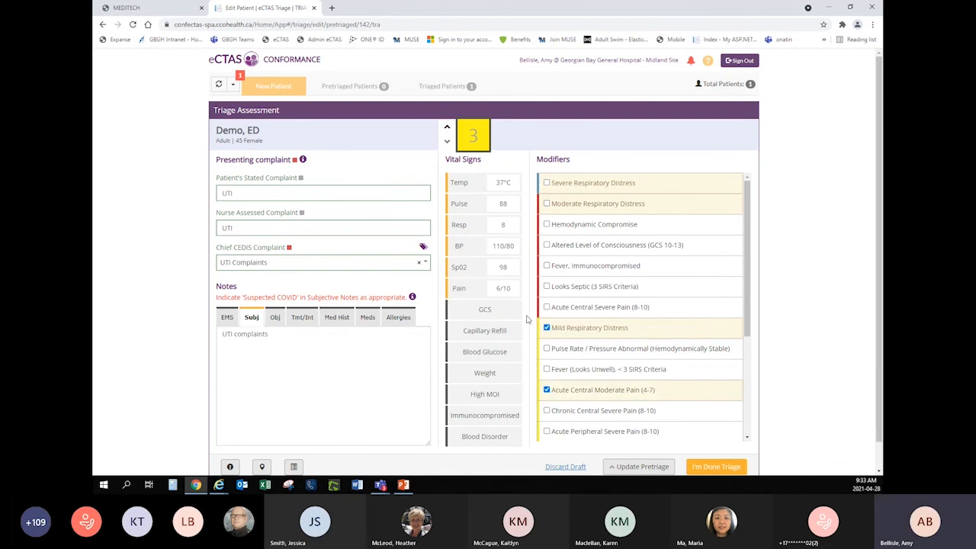
Record a GCS of 15 and a capillary refill of < 2sec.
{"action": "left_click", "coordinate": [470, 317]}
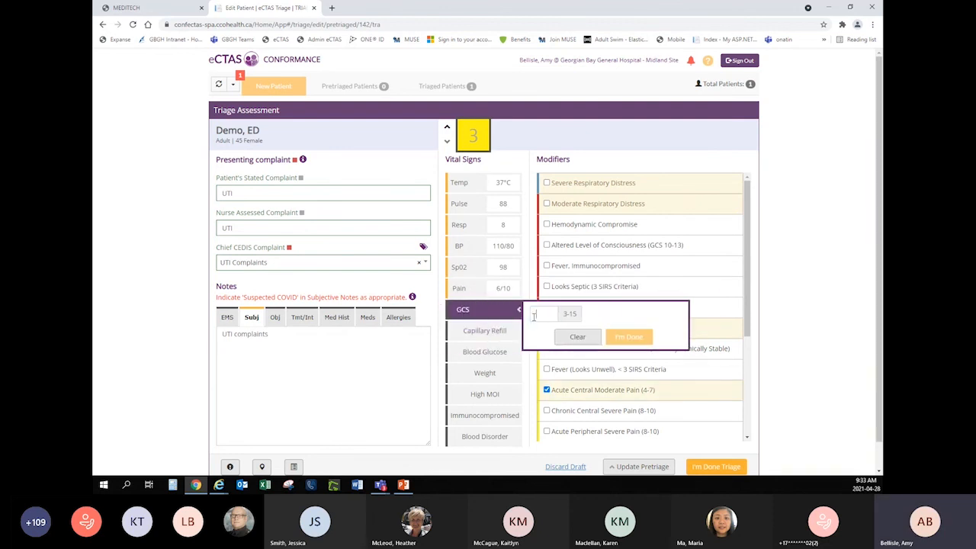
{"action": "left_click", "coordinate": [536, 313]}
{"action": "type", "text": "15"}
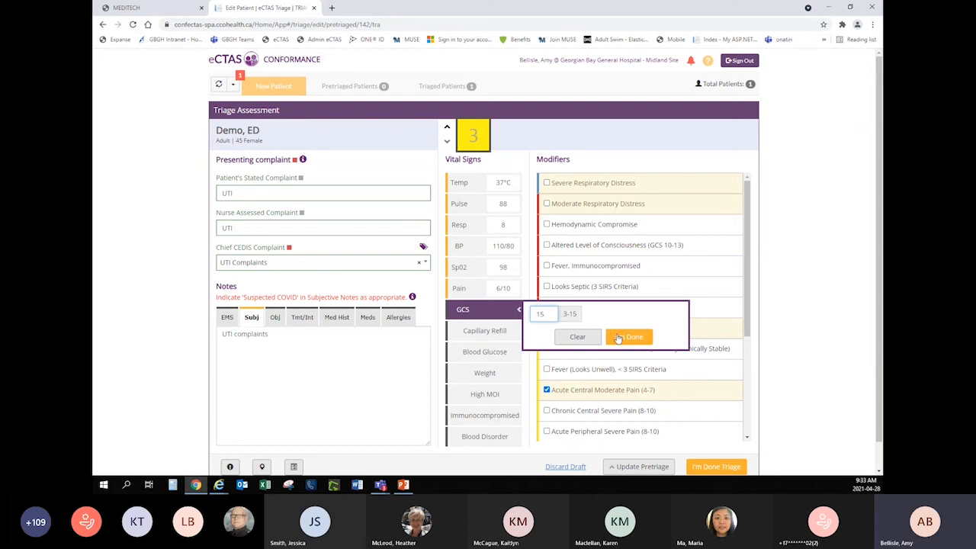
{"action": "left_click", "coordinate": [619, 347]}
{"action": "left_click", "coordinate": [485, 331]}
{"action": "left_click", "coordinate": [565, 334]}
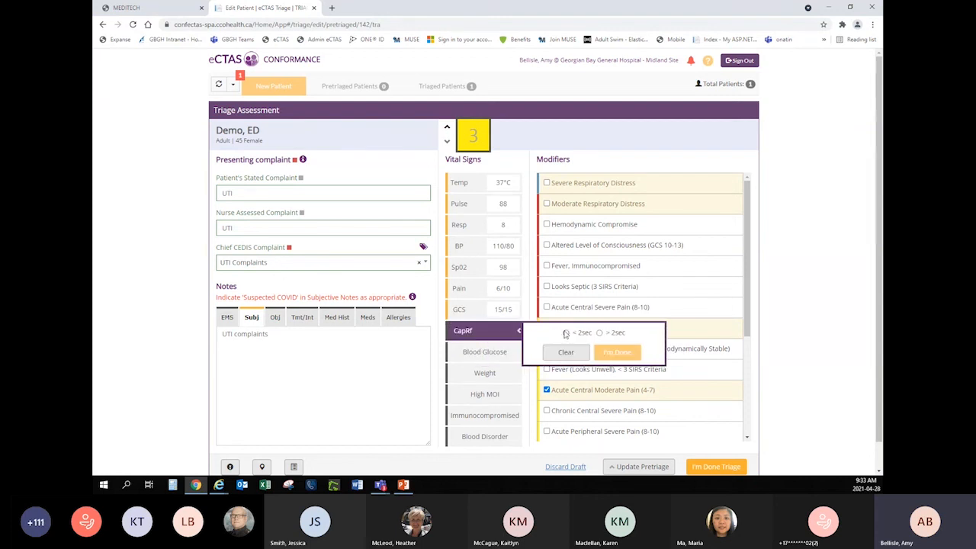
{"action": "left_click", "coordinate": [615, 353]}
Record a blood glucose of 6 mmol/L in the vital signs.
{"action": "left_click", "coordinate": [497, 356]}
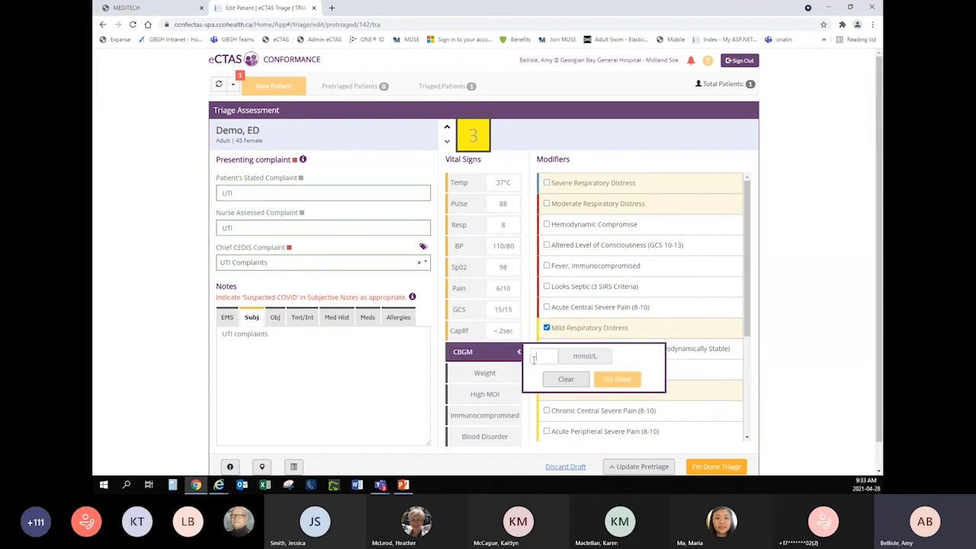
{"action": "left_click", "coordinate": [538, 356]}
{"action": "type", "text": "6"}
{"action": "left_click", "coordinate": [610, 378]}
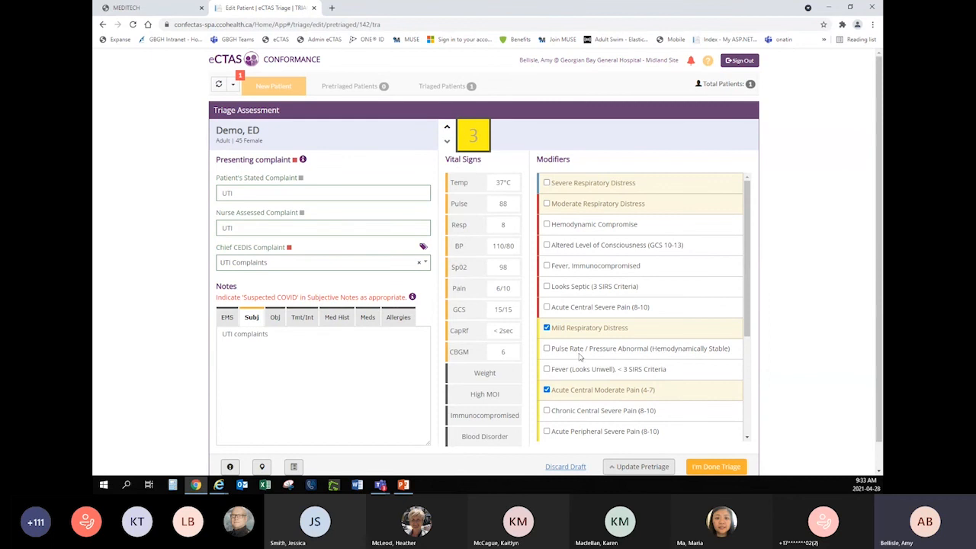
Record a weight of 67 kg and complete the eCTAS triage assessment.
{"action": "scroll", "coordinate": [495, 372], "scroll_direction": "down", "scroll_amount": 1}
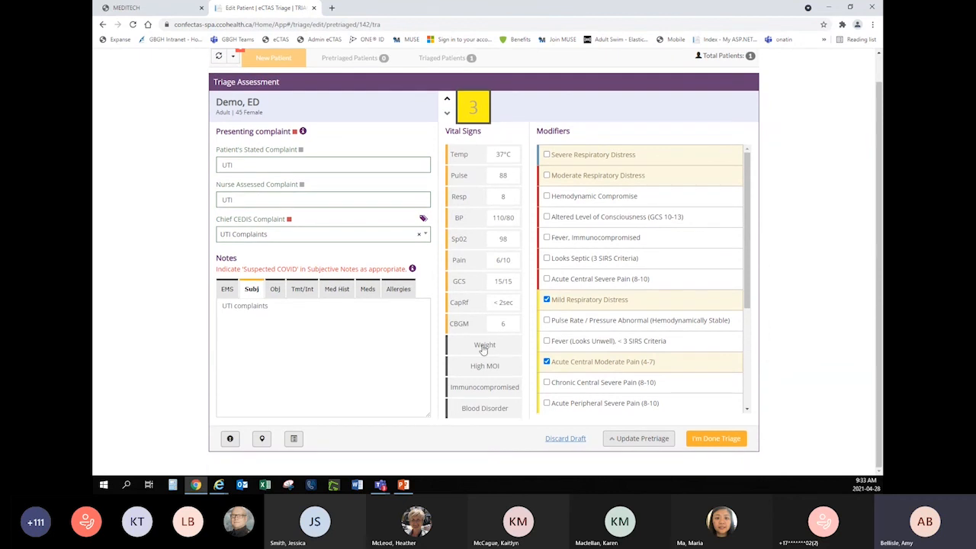
{"action": "left_click", "coordinate": [485, 346]}
{"action": "type", "text": "6"}
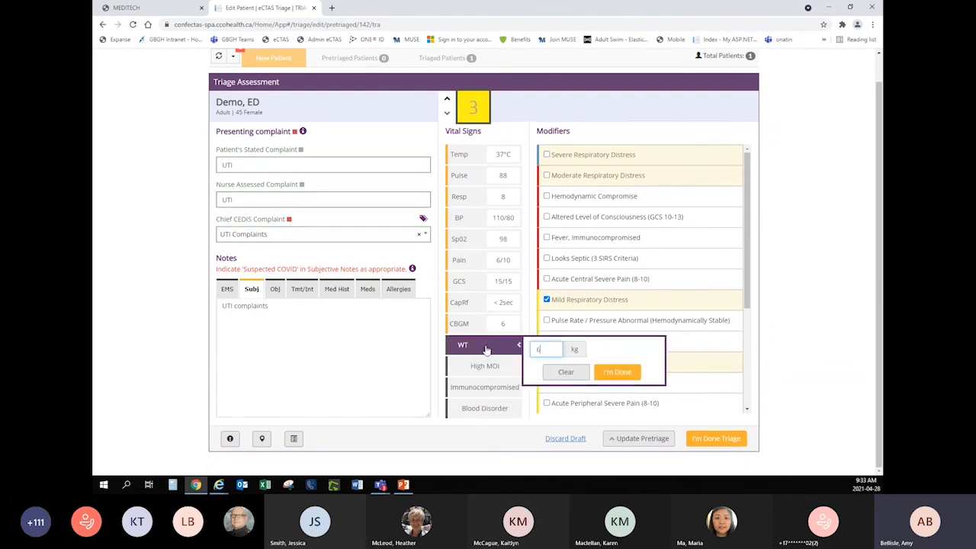
{"action": "type", "text": "7"}
{"action": "left_click", "coordinate": [612, 373]}
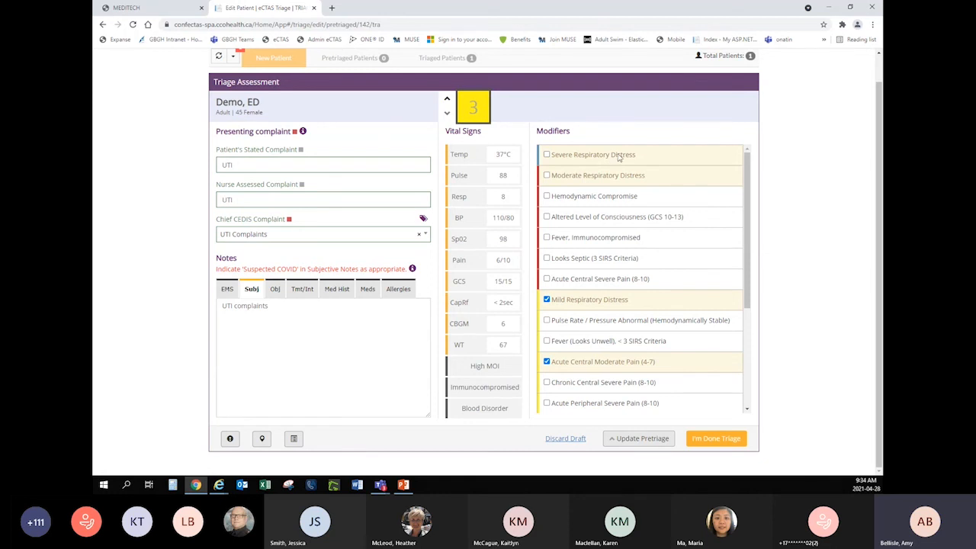
{"action": "left_click", "coordinate": [713, 439]}
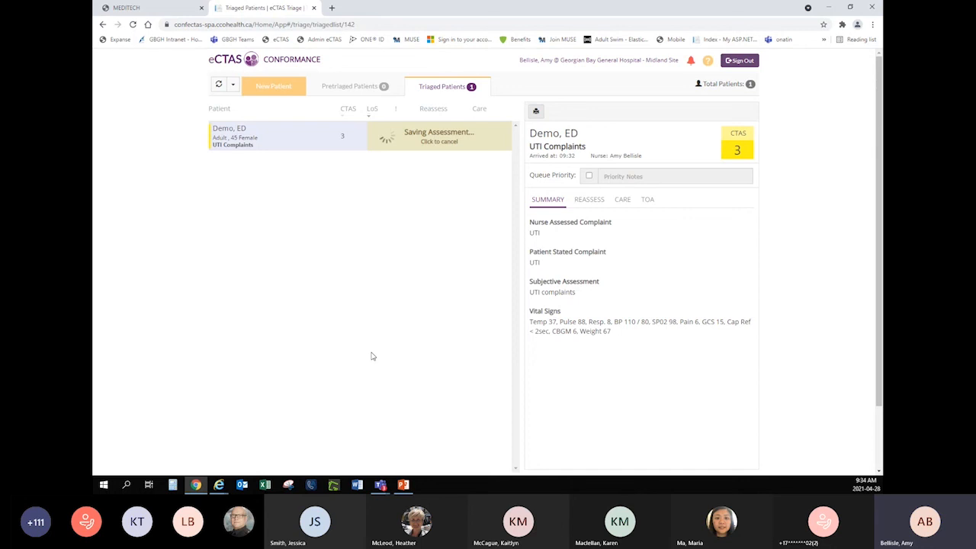
Switch back to MEDITECH and add a Penicillins allergy with the reaction Anxiety to the patient's record, saving the entry.
{"action": "left_click", "coordinate": [163, 14]}
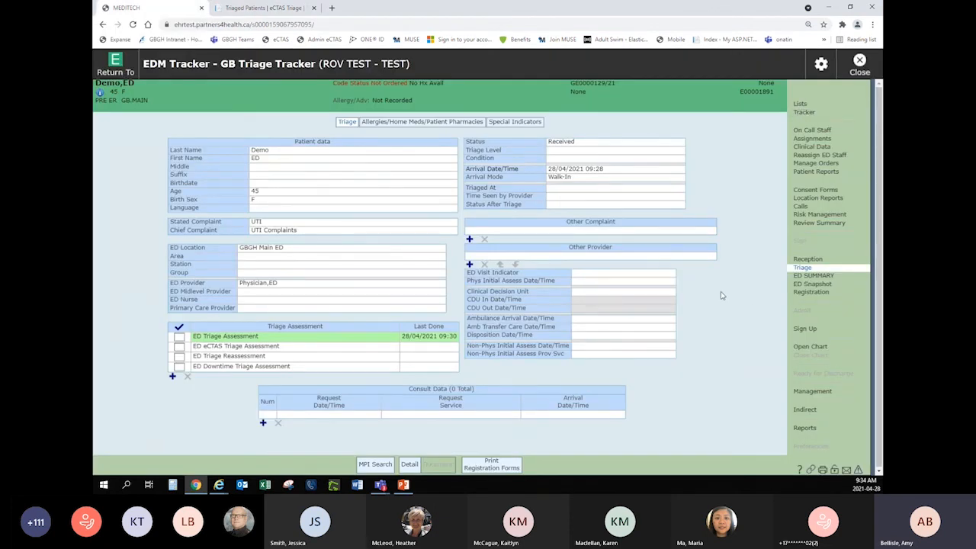
{"action": "left_click", "coordinate": [429, 124]}
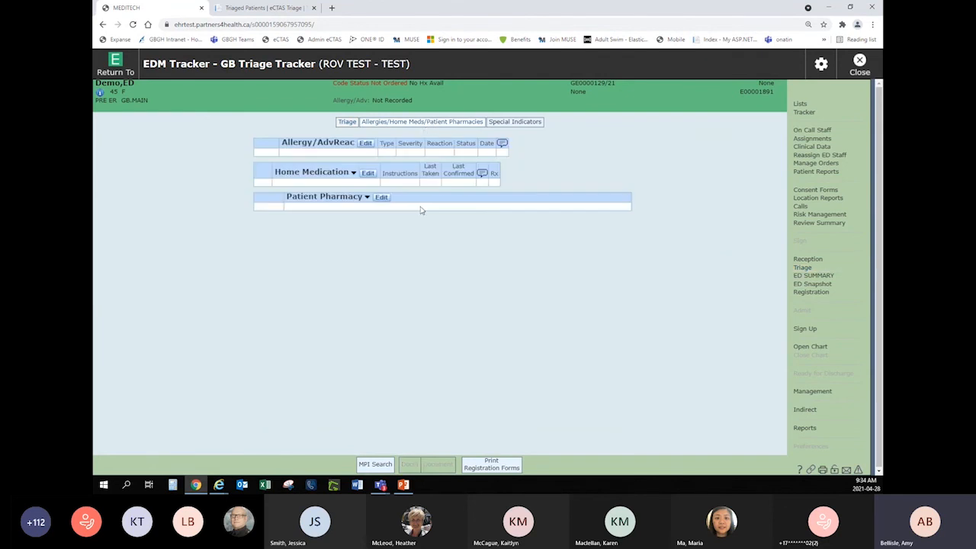
{"action": "left_click", "coordinate": [366, 146]}
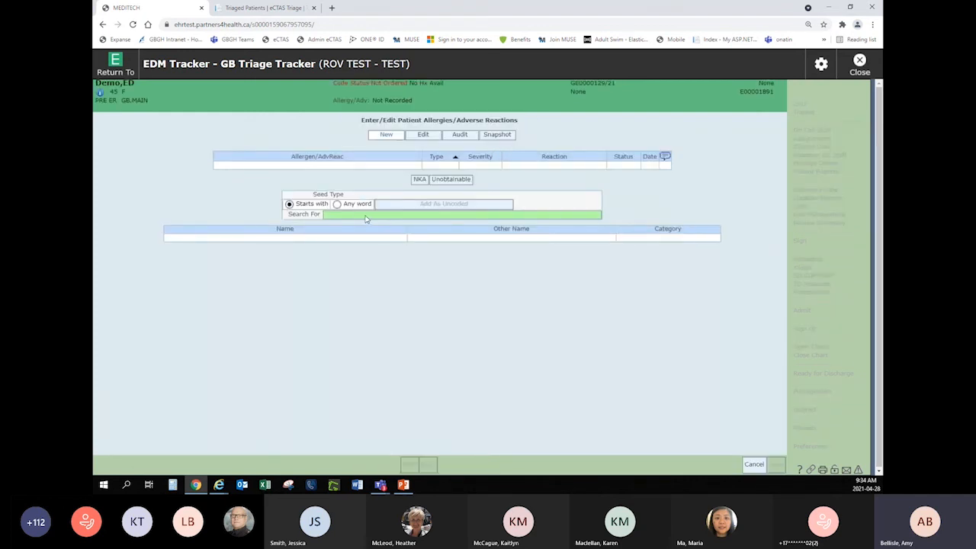
{"action": "type", "text": "pen"}
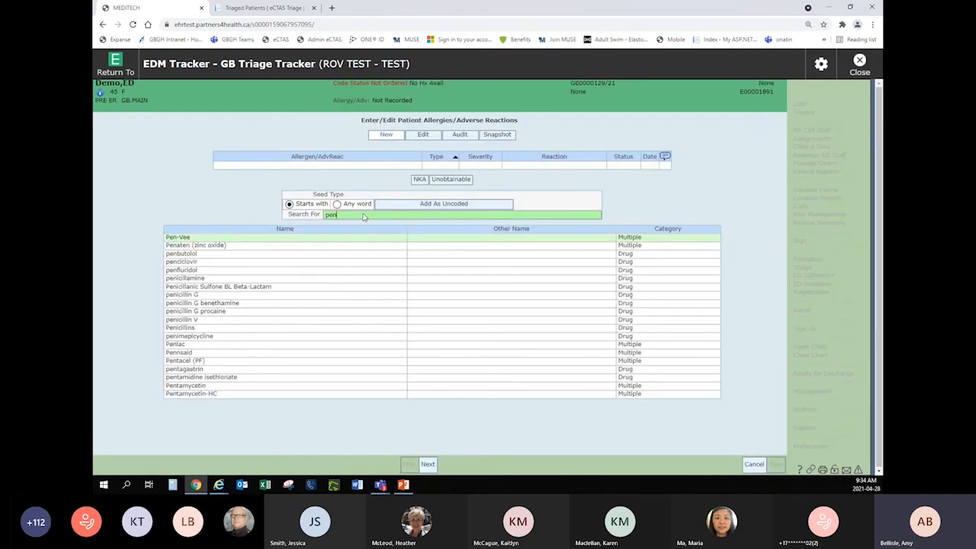
{"action": "left_click", "coordinate": [204, 327]}
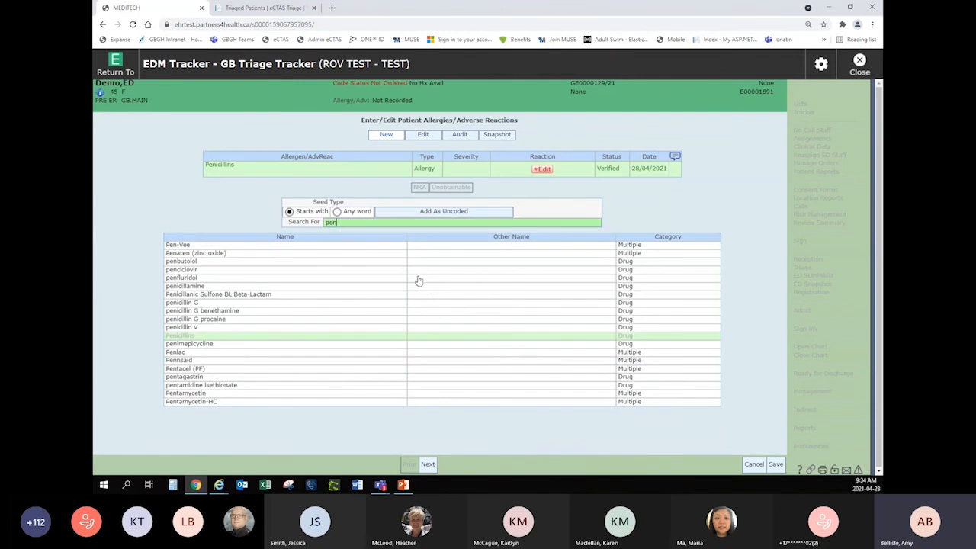
{"action": "left_click", "coordinate": [542, 169]}
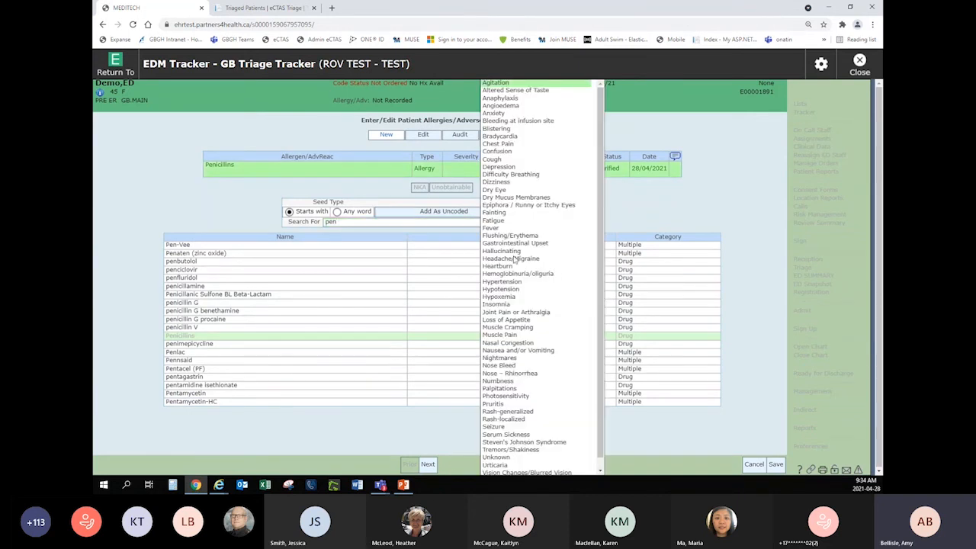
{"action": "left_click", "coordinate": [492, 114]}
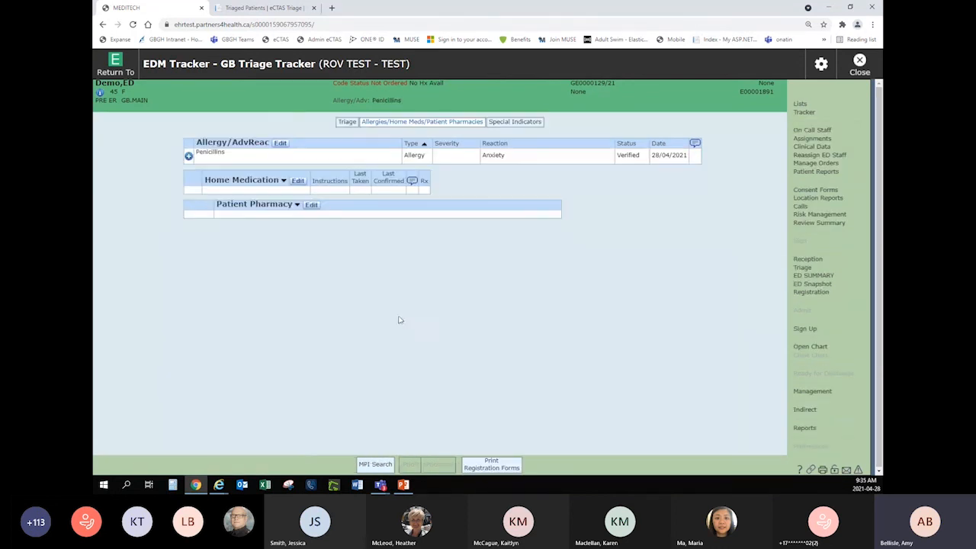
Add the special indicator Hearing and/or Vision Assist to the patient's record and save it.
{"action": "left_click", "coordinate": [526, 124]}
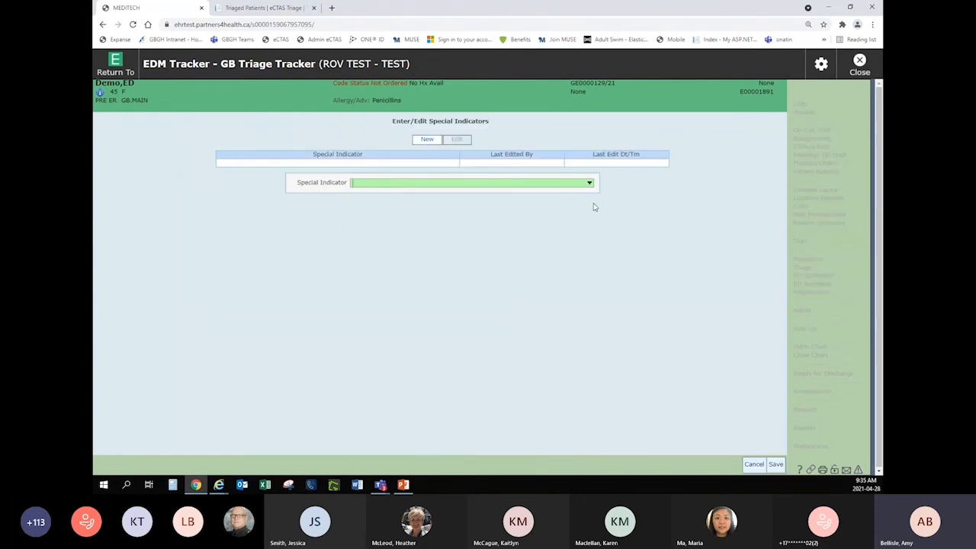
{"action": "left_click", "coordinate": [589, 183]}
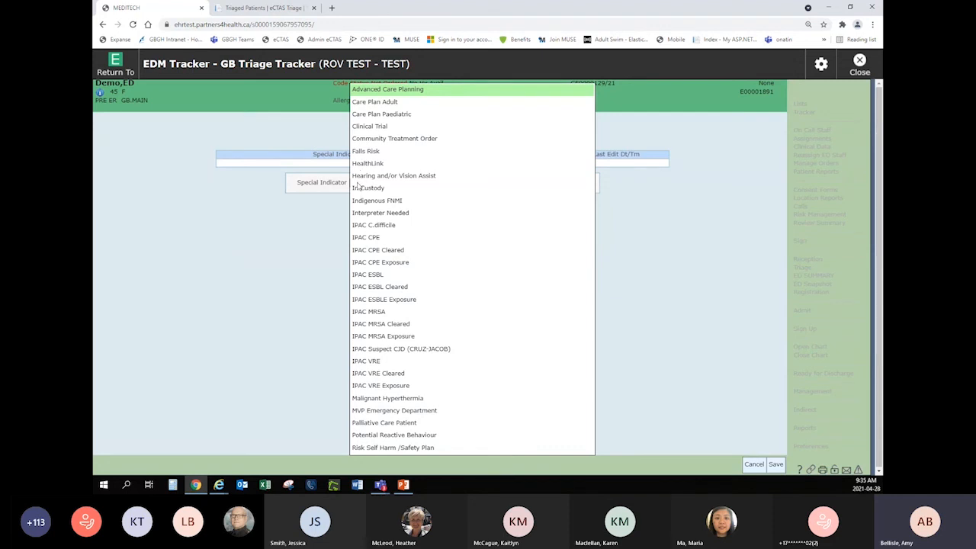
{"action": "left_click", "coordinate": [404, 177]}
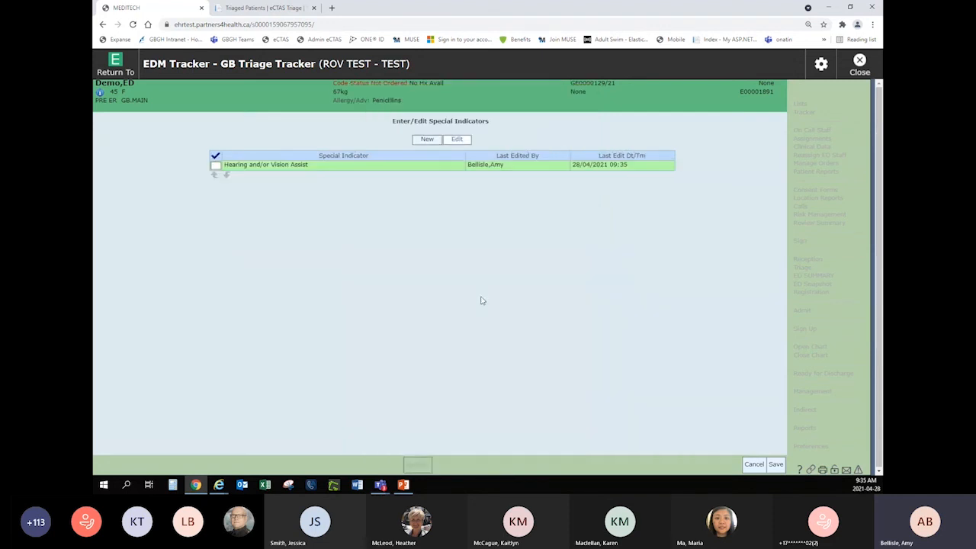
{"action": "left_click", "coordinate": [775, 465]}
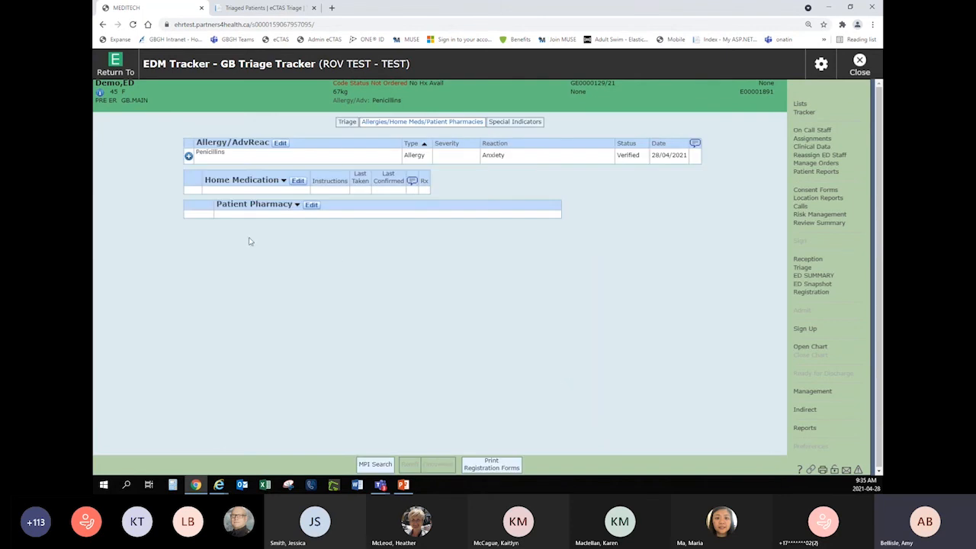
Set the patient's status to Triaged on the GB Triage Tracker and refresh the tracker.
{"action": "left_click", "coordinate": [807, 113]}
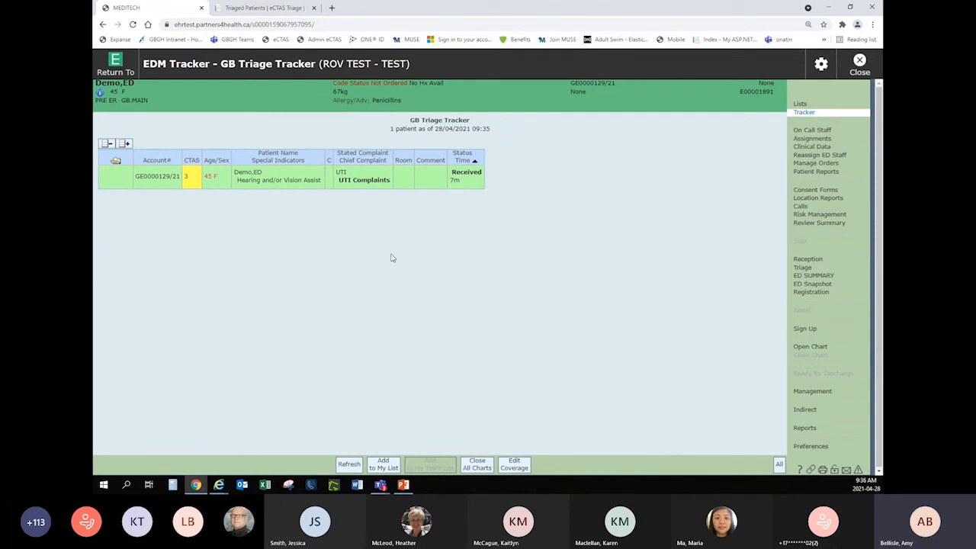
{"action": "left_click", "coordinate": [466, 175]}
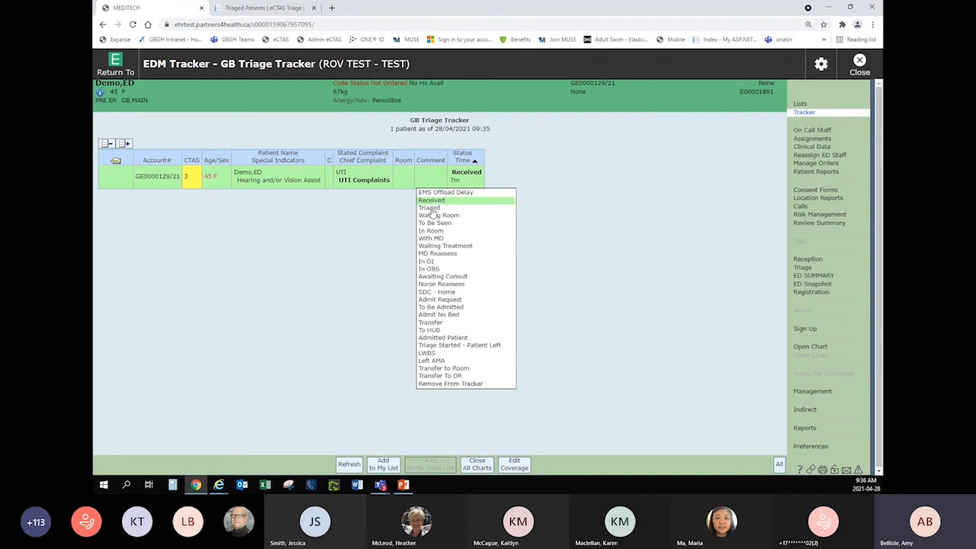
{"action": "left_click", "coordinate": [430, 208]}
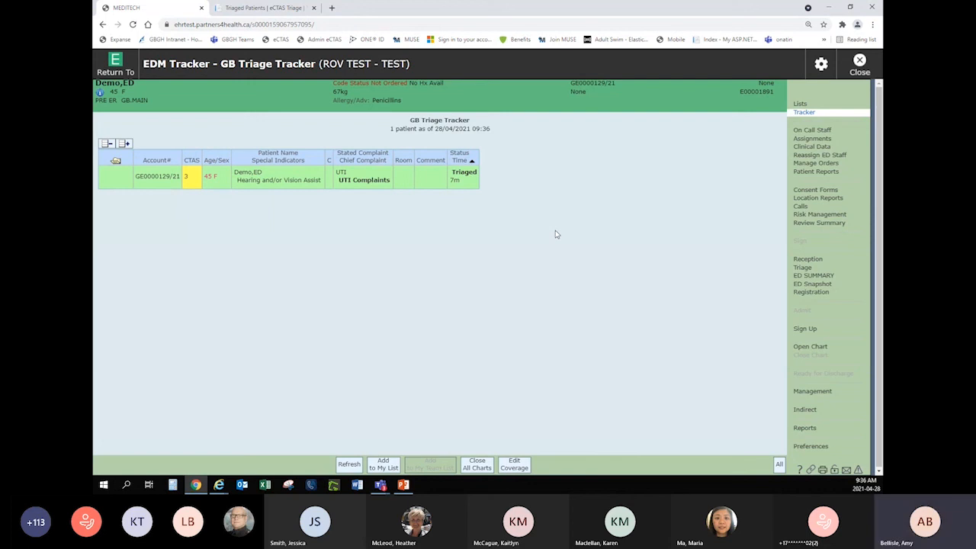
{"action": "left_click", "coordinate": [347, 467]}
Check the GB Registration Tracker and the GB Waiting Room Tracker for the triaged patient, then return to the tracker lists.
{"action": "left_click", "coordinate": [801, 106]}
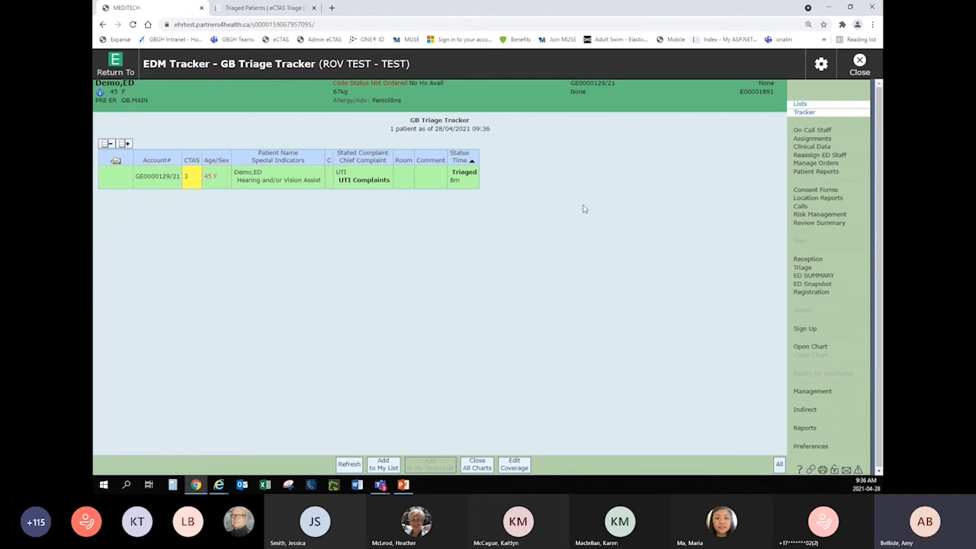
{"action": "left_click", "coordinate": [417, 205]}
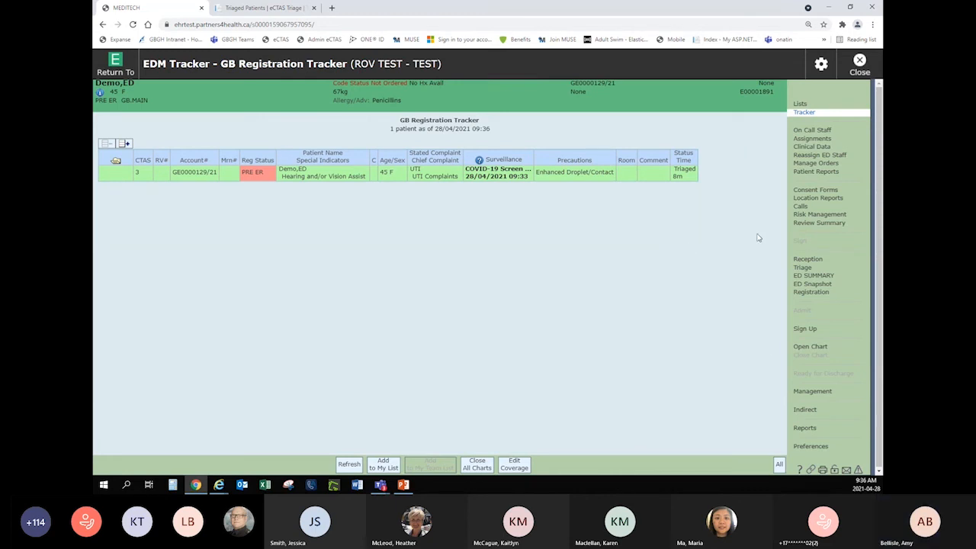
{"action": "left_click", "coordinate": [801, 105]}
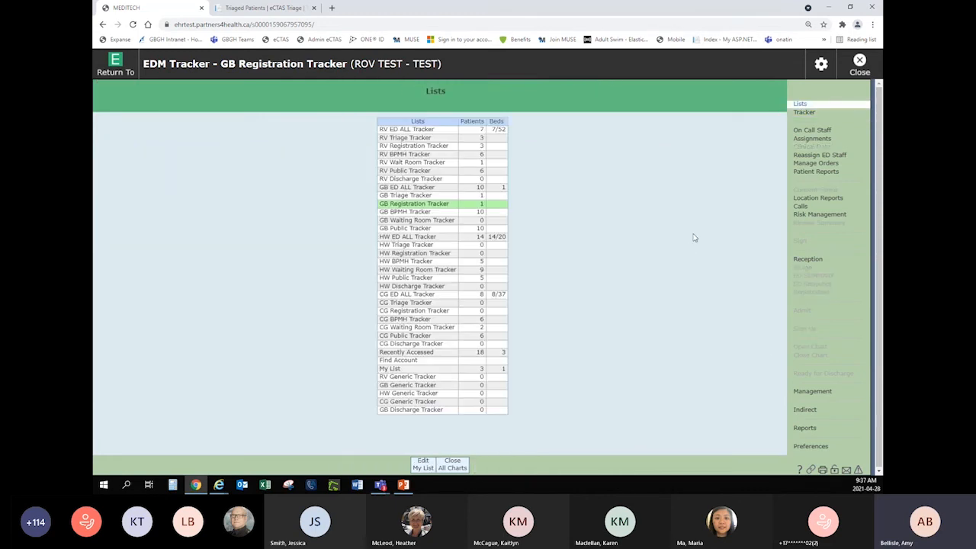
{"action": "left_click", "coordinate": [447, 222]}
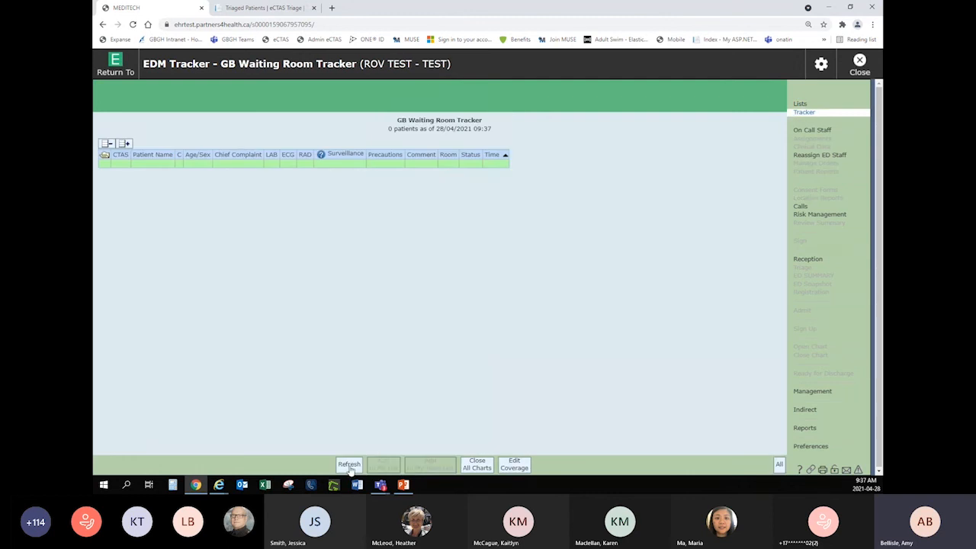
{"action": "left_click", "coordinate": [800, 104]}
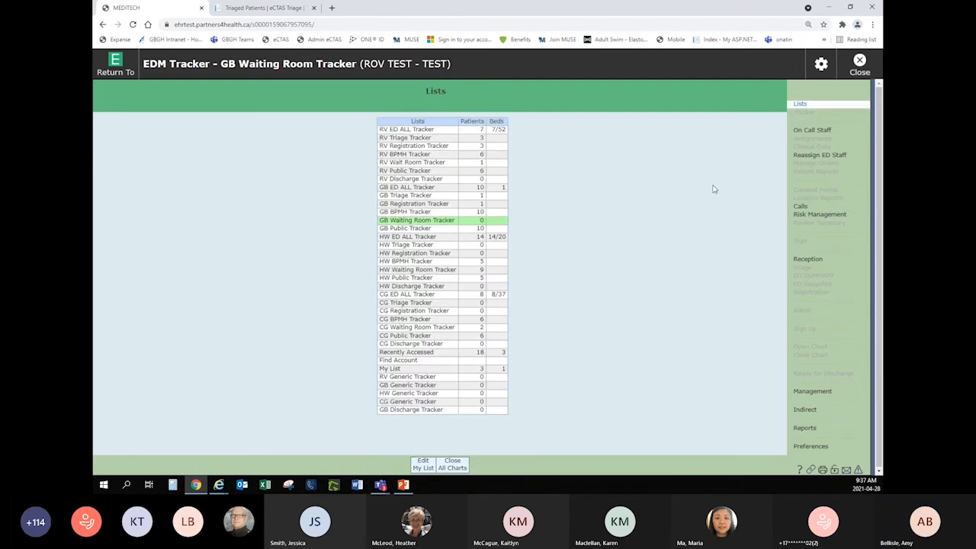
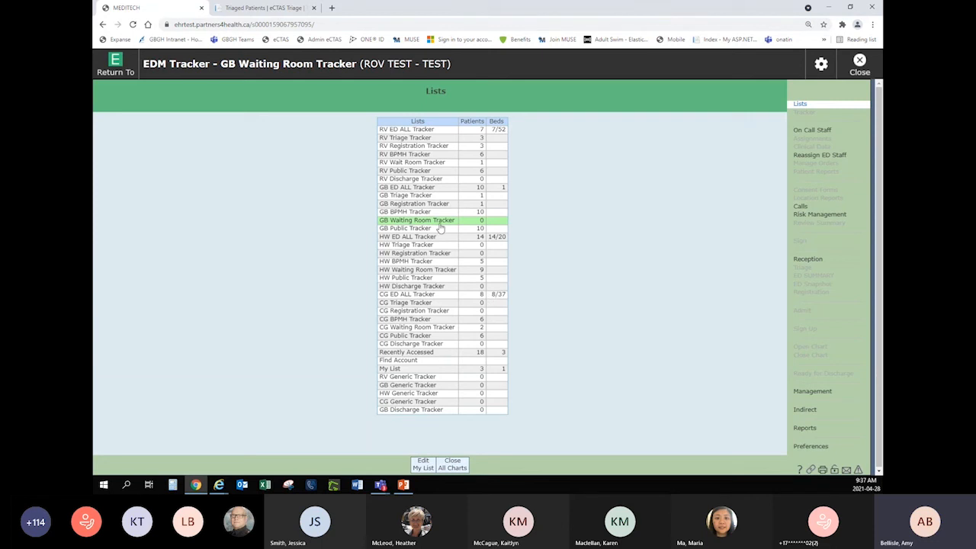
Refresh the GB Waiting Room Tracker and assign the waiting UTI Complaints patient to treatment area GZ02, saving the assignment.
{"action": "left_click", "coordinate": [435, 222]}
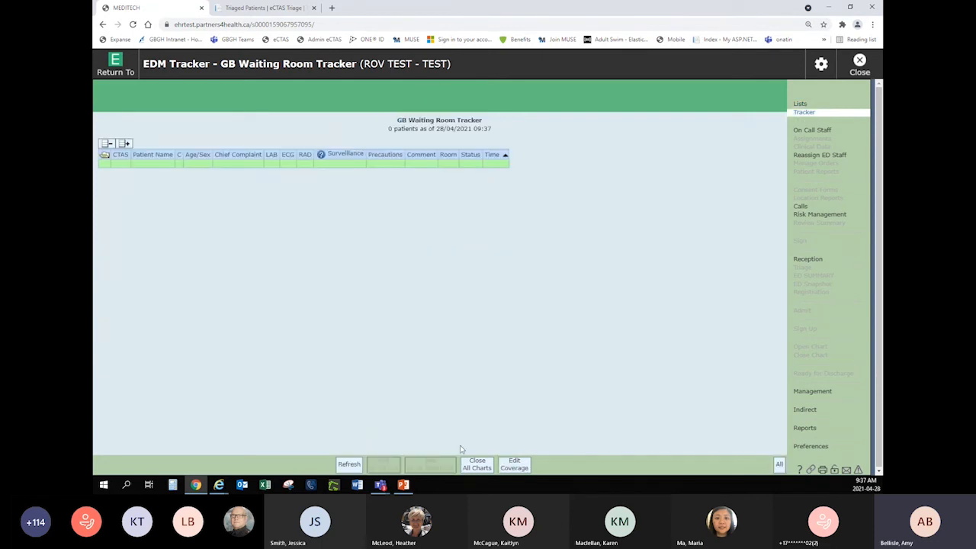
{"action": "left_click", "coordinate": [349, 464]}
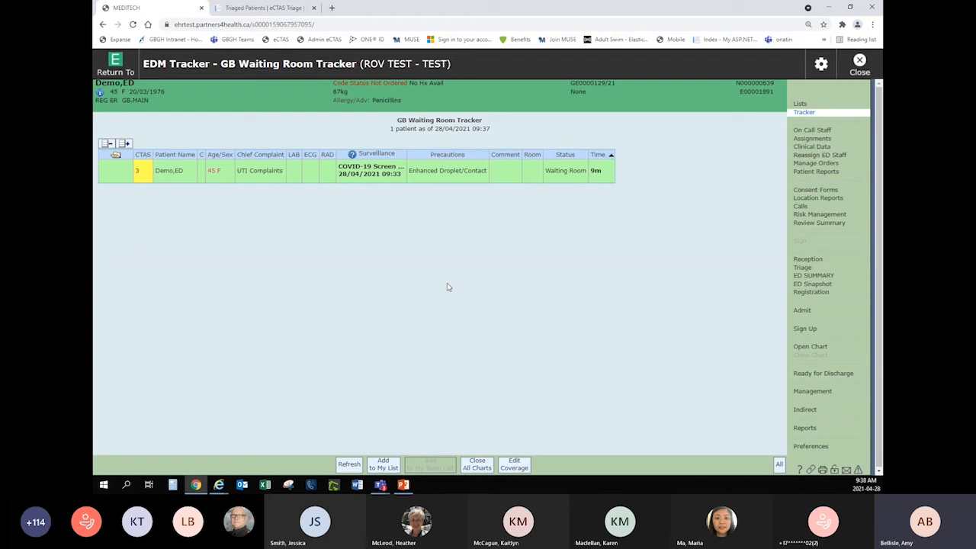
{"action": "left_click", "coordinate": [533, 171]}
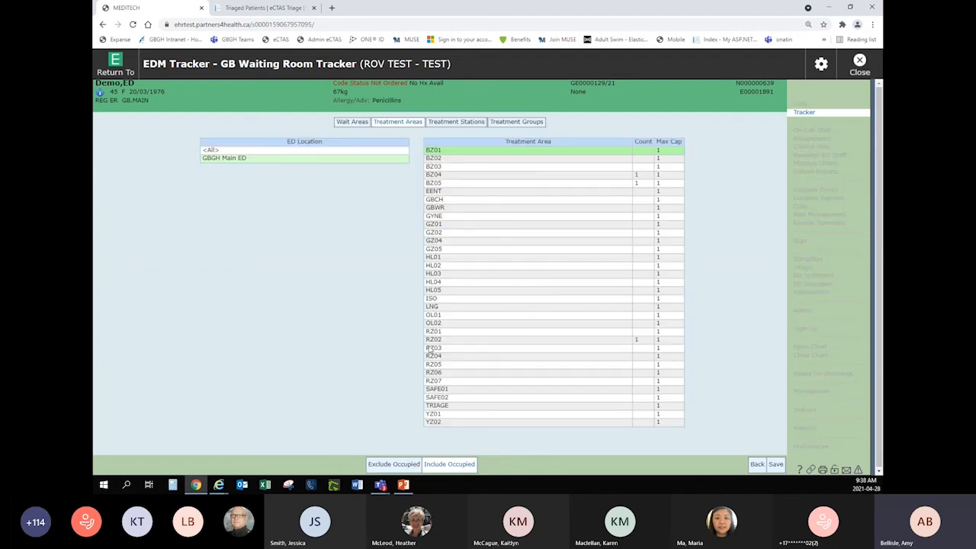
{"action": "left_click", "coordinate": [441, 233]}
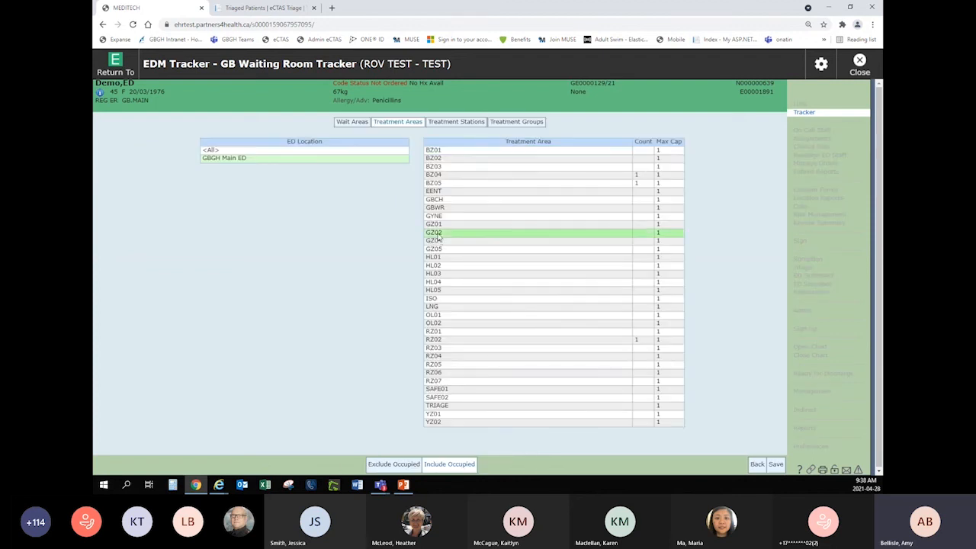
{"action": "left_click", "coordinate": [776, 465]}
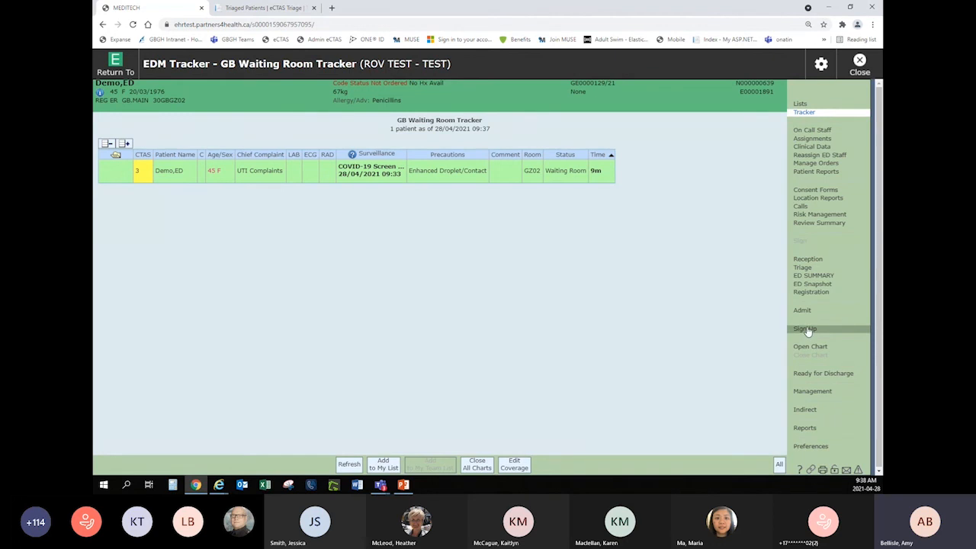
Sign up for the UTI Complaints patient and open My List.
{"action": "left_click", "coordinate": [806, 330]}
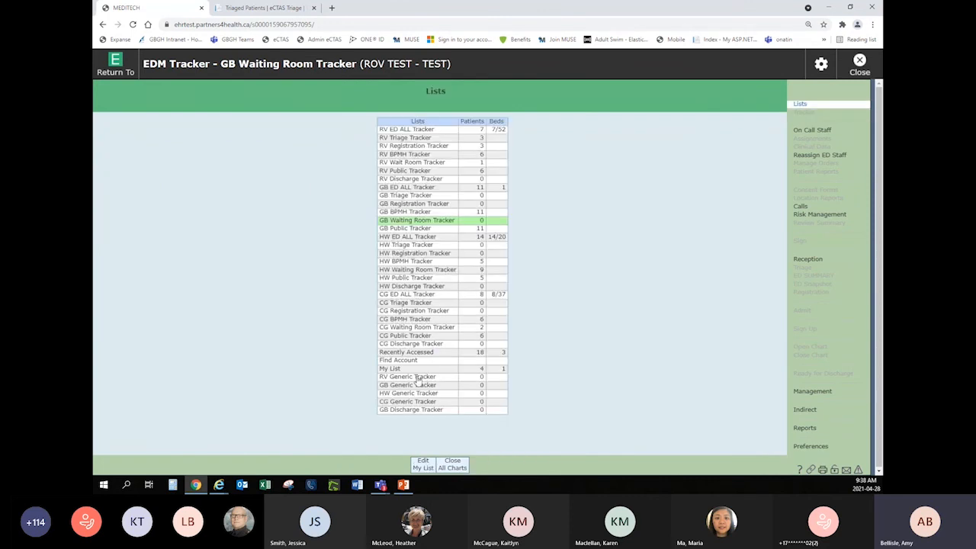
{"action": "left_click", "coordinate": [419, 370]}
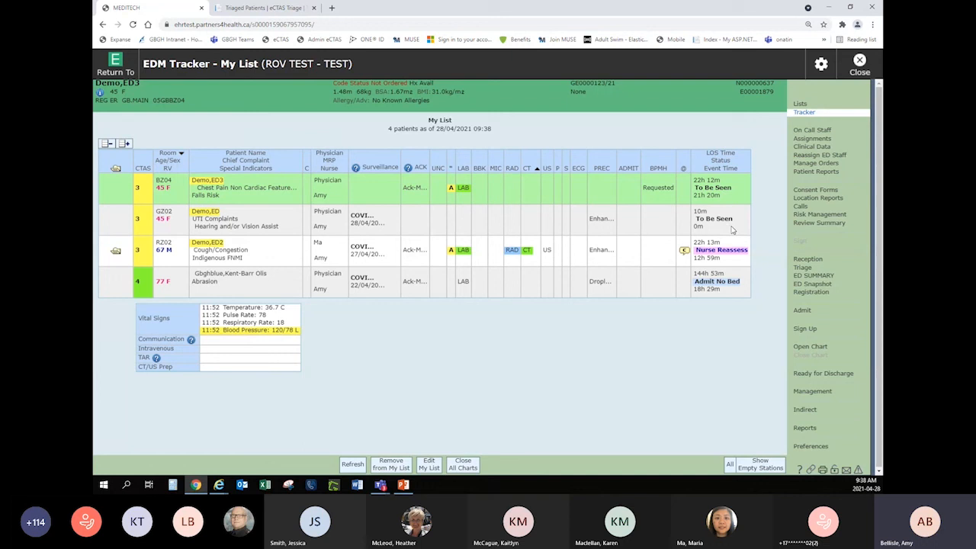
Review the chart worklists of the patients in rooms BZ04 and GZ02, returning to My List after each.
{"action": "left_click", "coordinate": [816, 348]}
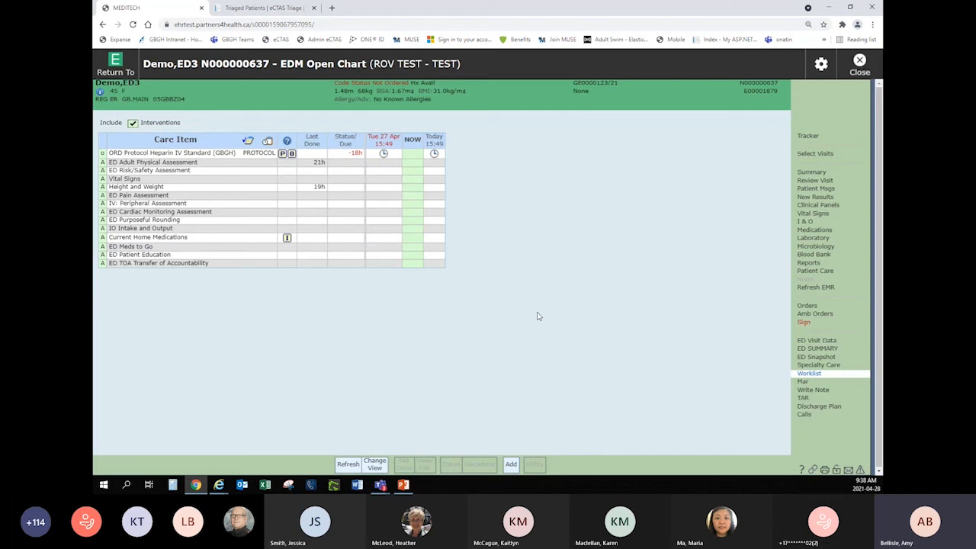
{"action": "left_click", "coordinate": [806, 138]}
{"action": "left_click", "coordinate": [278, 229]}
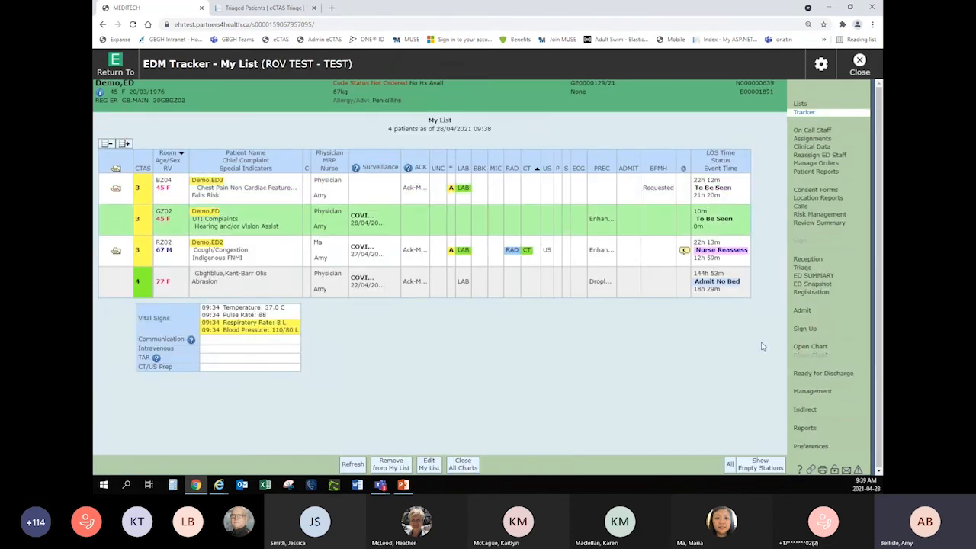
{"action": "left_click", "coordinate": [810, 346]}
{"action": "left_click", "coordinate": [809, 373]}
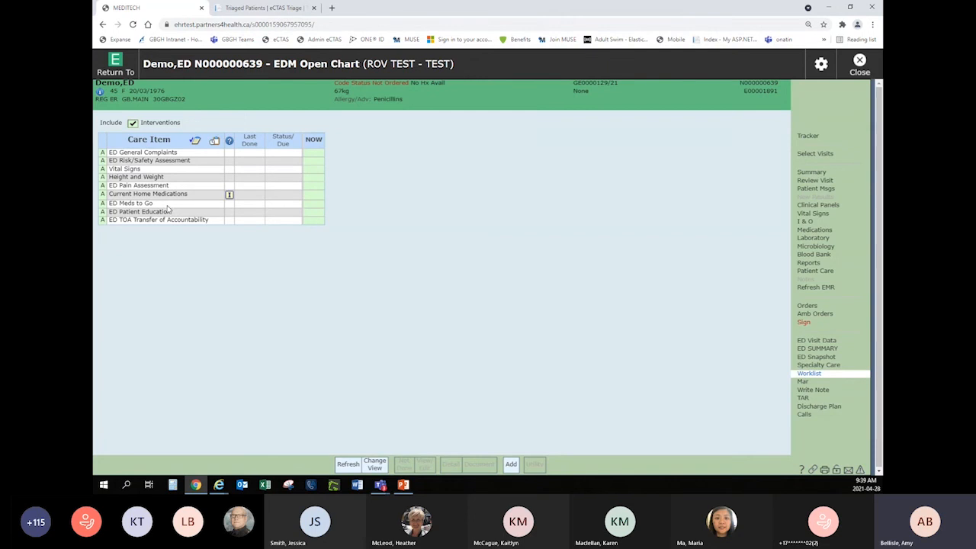
{"action": "left_click", "coordinate": [809, 137]}
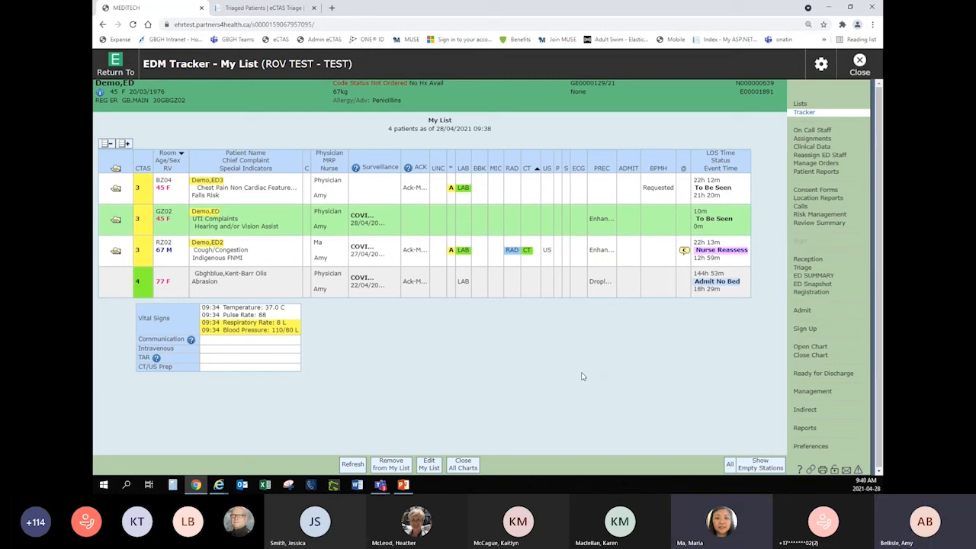
Preview the ED Summary report for the patient in room GZ02, read through both pages and close the preview.
{"action": "left_click", "coordinate": [814, 276]}
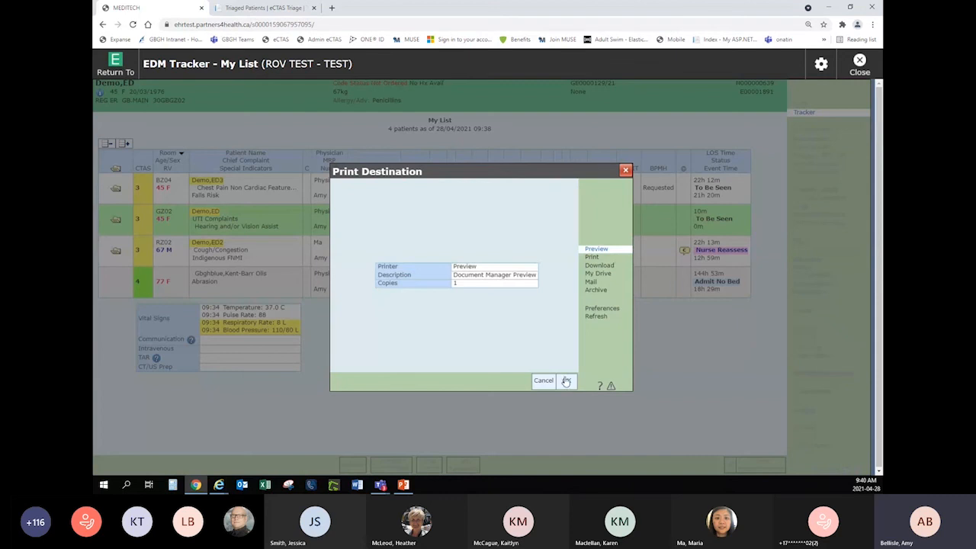
{"action": "left_click", "coordinate": [567, 381]}
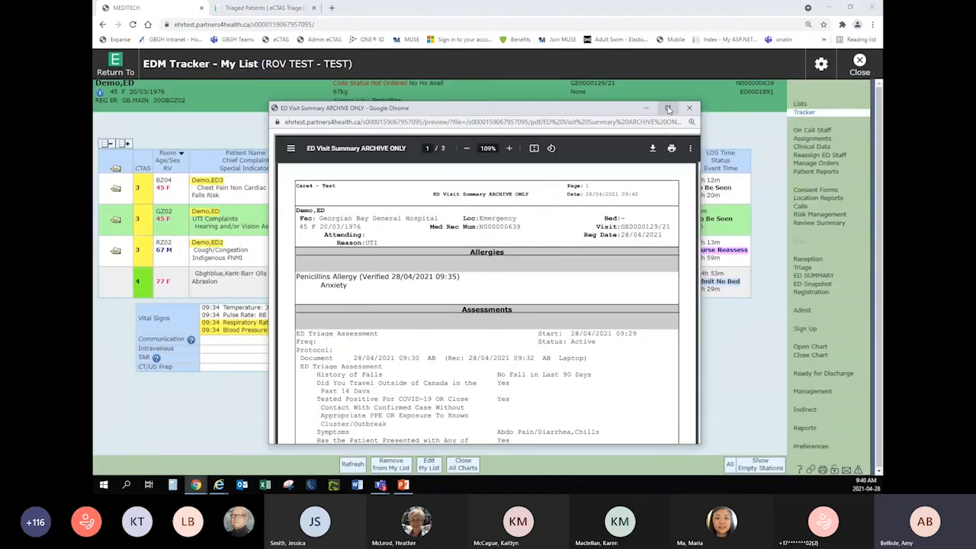
{"action": "left_click", "coordinate": [668, 108]}
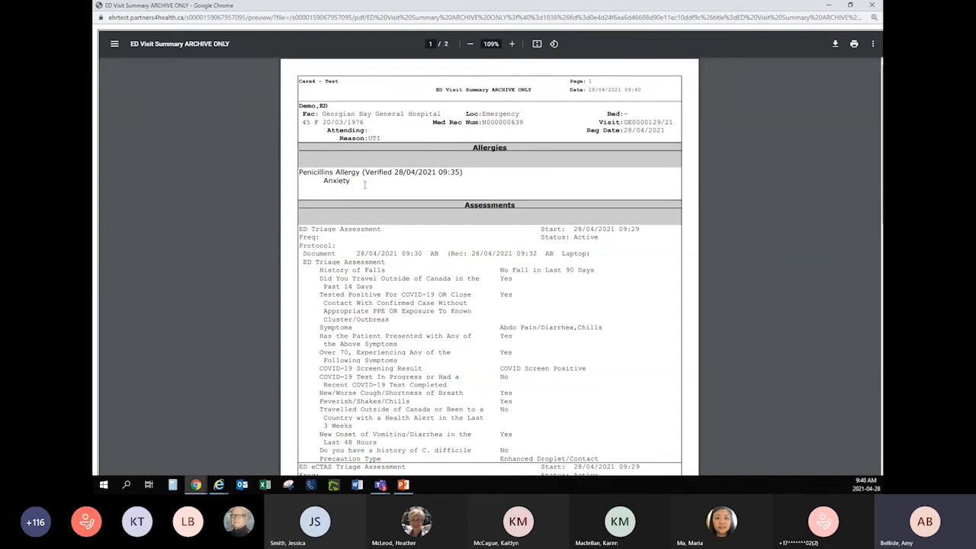
{"action": "scroll", "coordinate": [332, 281], "scroll_direction": "down", "scroll_amount": 3}
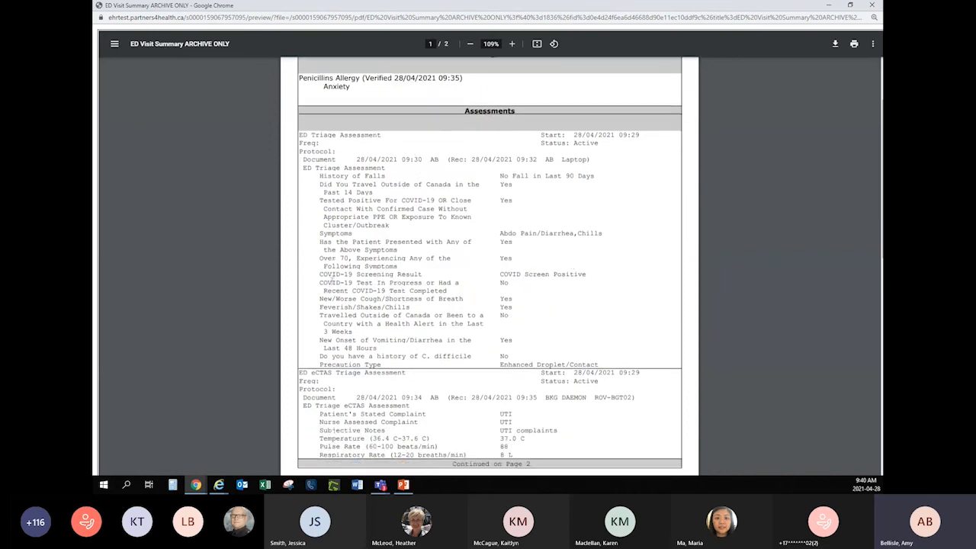
{"action": "scroll", "coordinate": [535, 279], "scroll_direction": "down", "scroll_amount": 3}
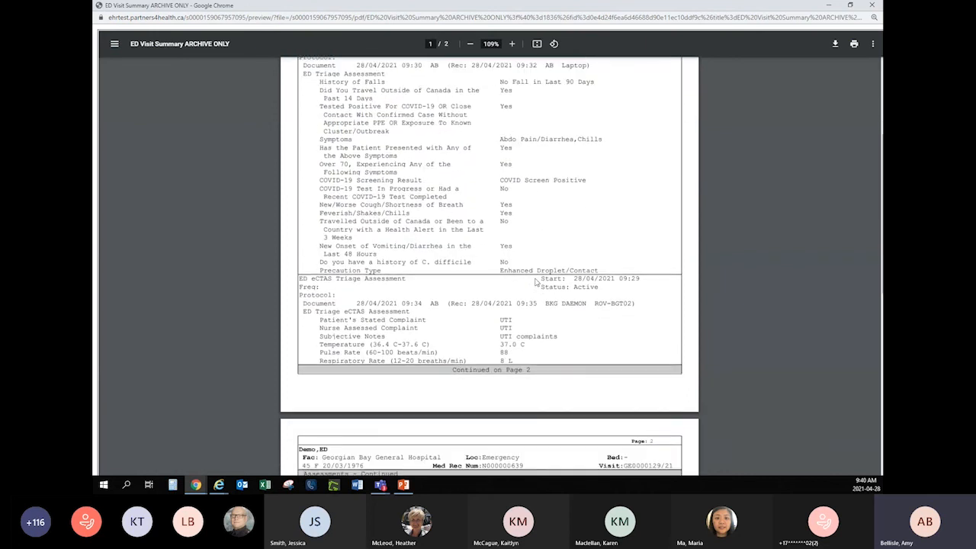
{"action": "scroll", "coordinate": [539, 279], "scroll_direction": "down", "scroll_amount": 9}
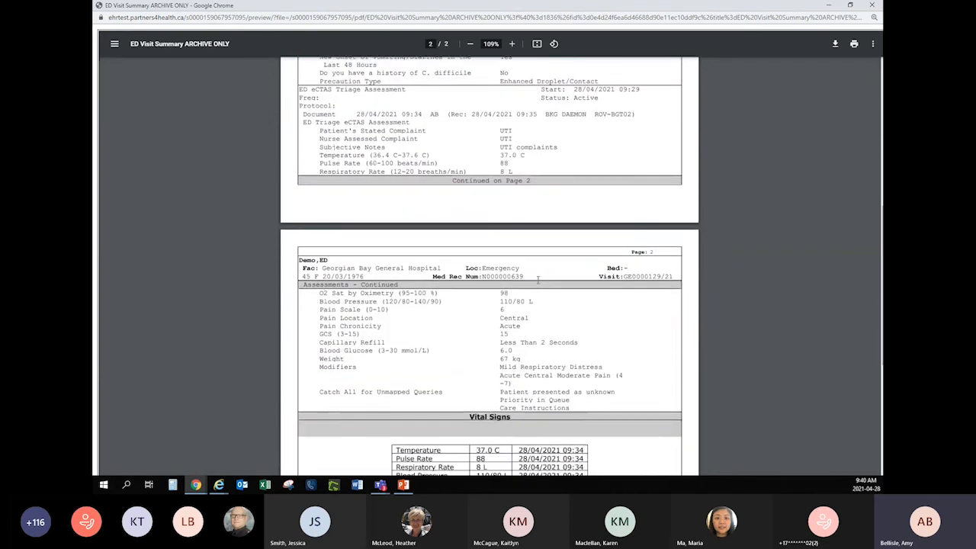
{"action": "scroll", "coordinate": [601, 414], "scroll_direction": "down", "scroll_amount": 3}
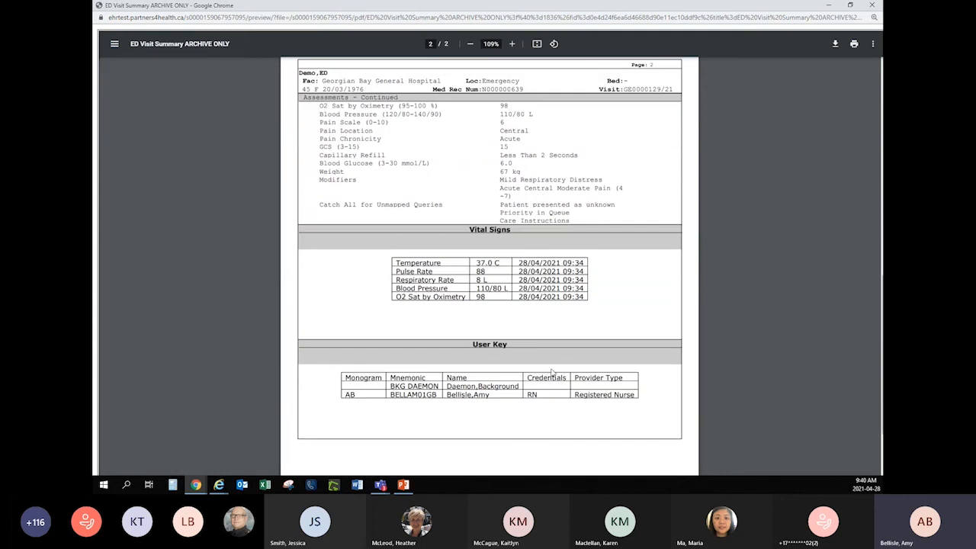
{"action": "scroll", "coordinate": [557, 366], "scroll_direction": "up", "scroll_amount": 6}
{"action": "scroll", "coordinate": [556, 364], "scroll_direction": "up", "scroll_amount": 6}
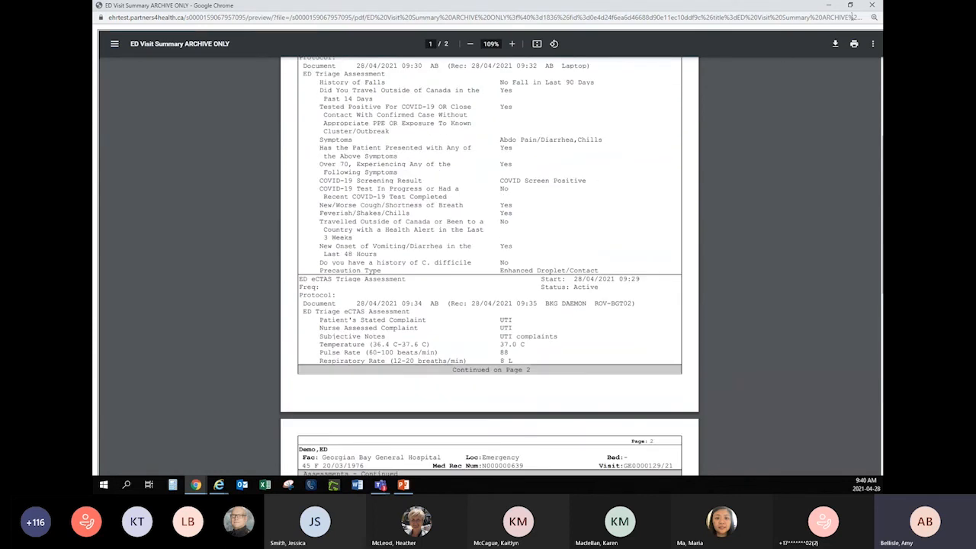
{"action": "left_click", "coordinate": [873, 6]}
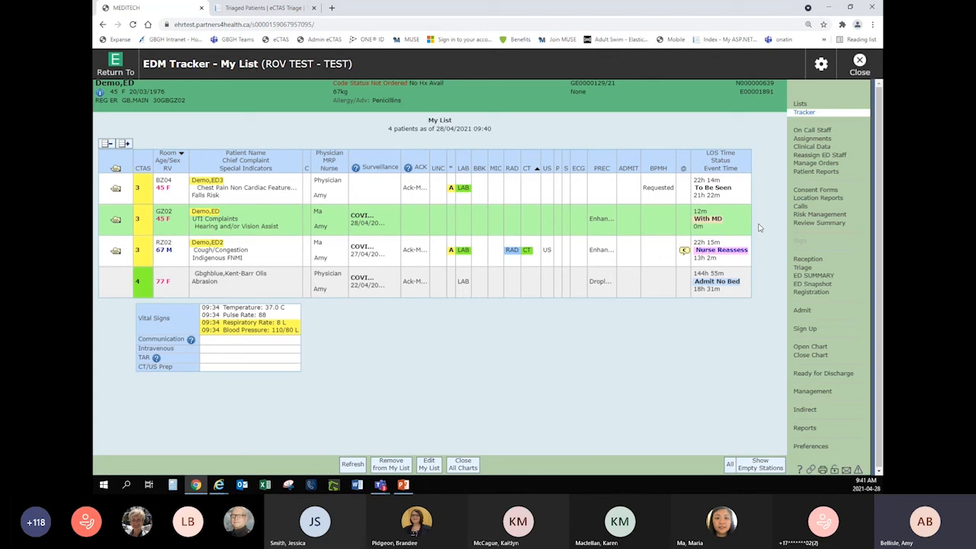
Open the GZ02 patient's discharge plan, select the ED Discharge Assessment intervention and open it for documentation.
{"action": "left_click", "coordinate": [815, 391]}
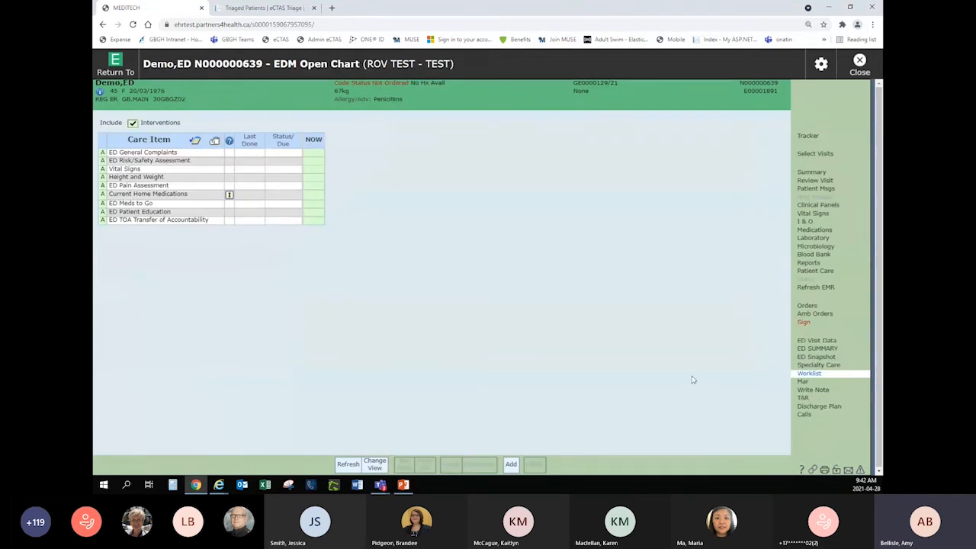
{"action": "left_click", "coordinate": [831, 408]}
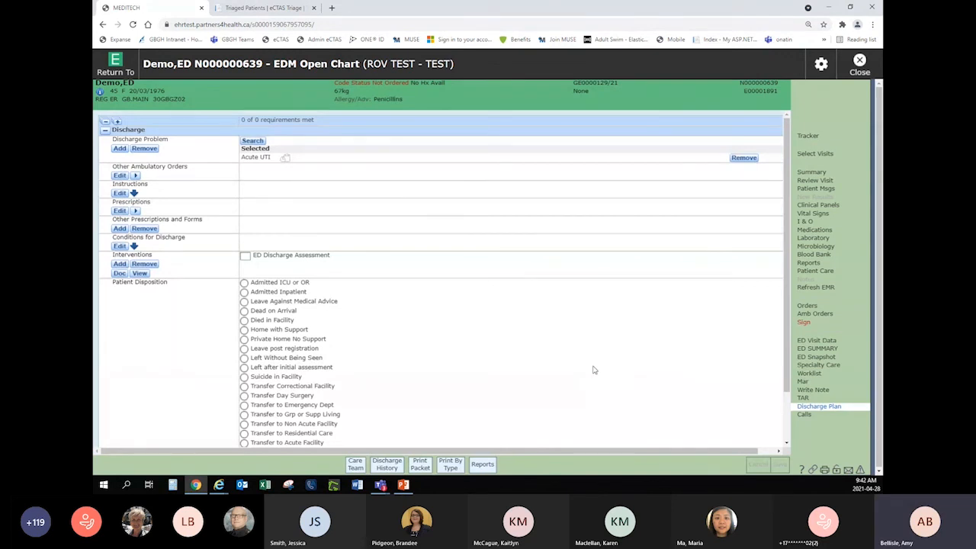
{"action": "scroll", "coordinate": [578, 370], "scroll_direction": "down", "scroll_amount": 3}
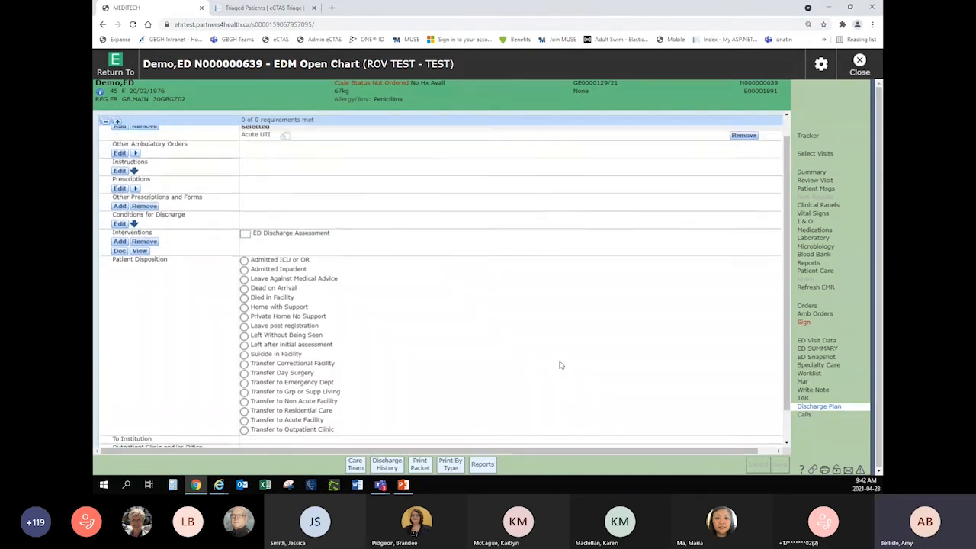
{"action": "scroll", "coordinate": [561, 365], "scroll_direction": "up", "scroll_amount": 3}
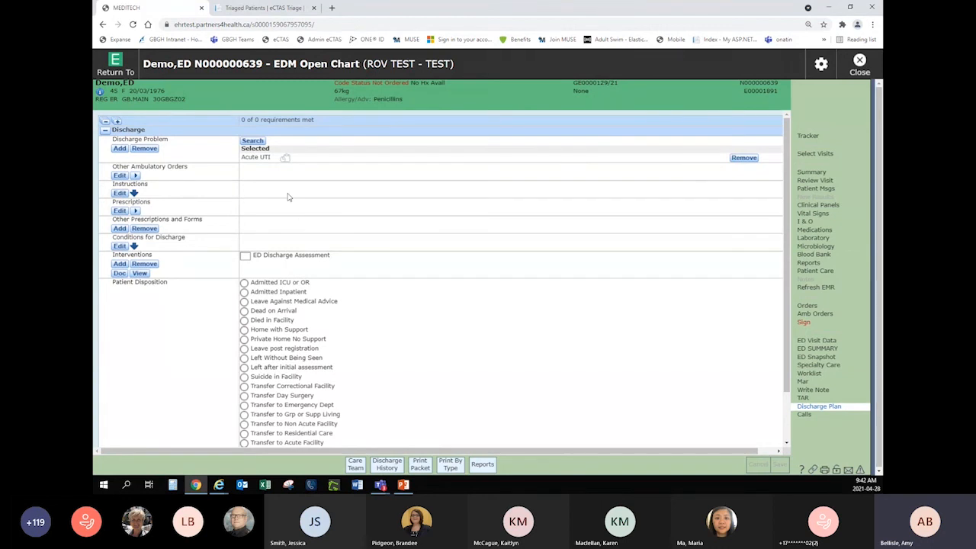
{"action": "left_click", "coordinate": [244, 260]}
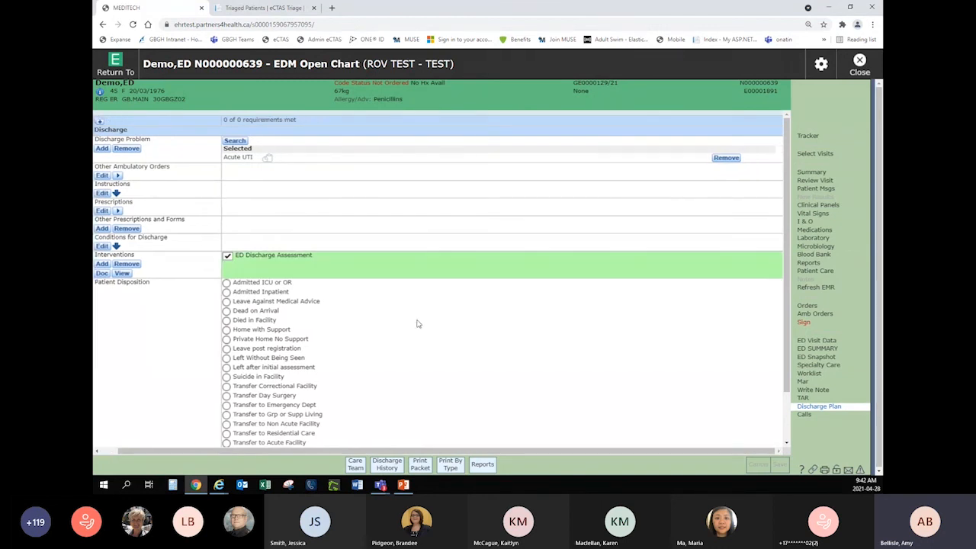
{"action": "left_click", "coordinate": [101, 273]}
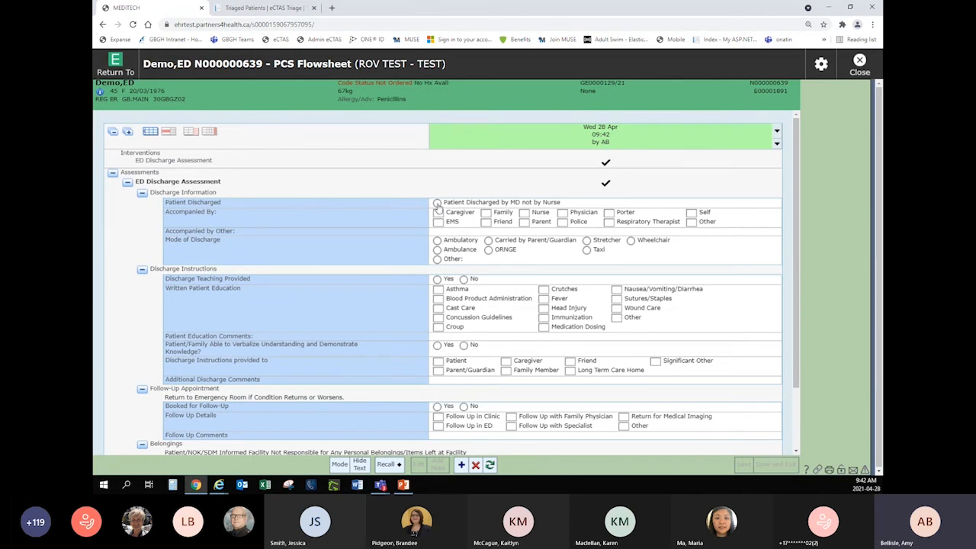
Record Patient Discharged by MD not by Nurse in the ED Discharge Assessment, review its remaining sections, and save and exit.
{"action": "left_click", "coordinate": [437, 202]}
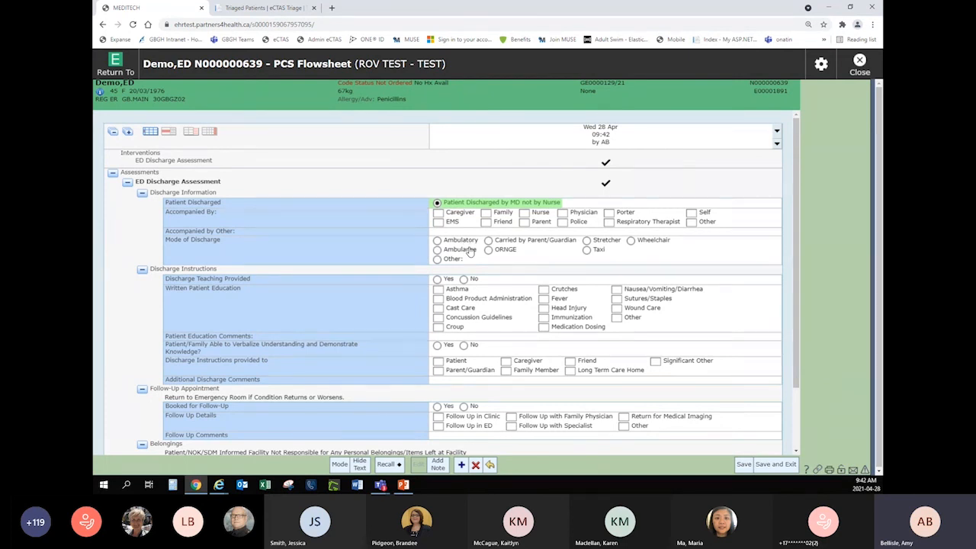
{"action": "scroll", "coordinate": [468, 256], "scroll_direction": "down", "scroll_amount": 3}
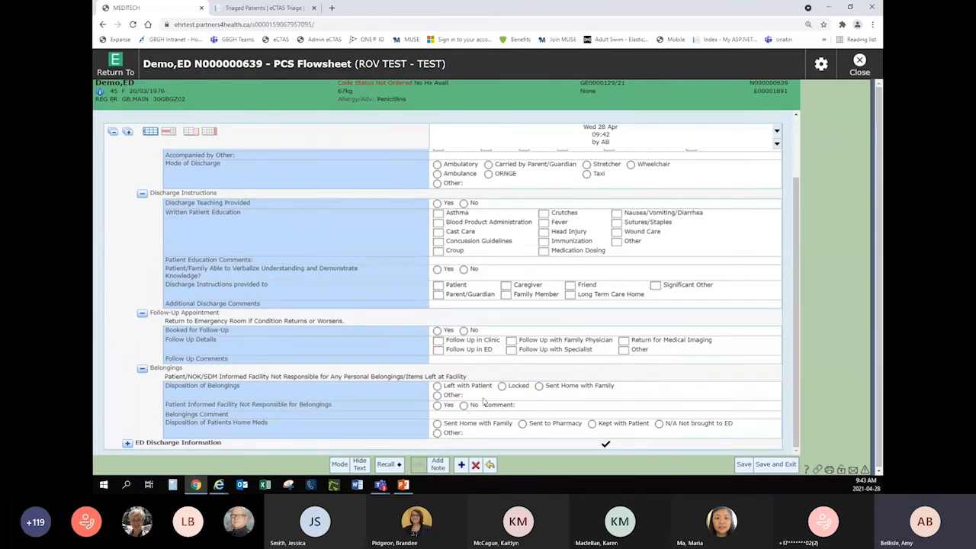
{"action": "scroll", "coordinate": [485, 401], "scroll_direction": "up", "scroll_amount": 1}
{"action": "scroll", "coordinate": [485, 401], "scroll_direction": "down", "scroll_amount": 1}
{"action": "left_click", "coordinate": [776, 464]}
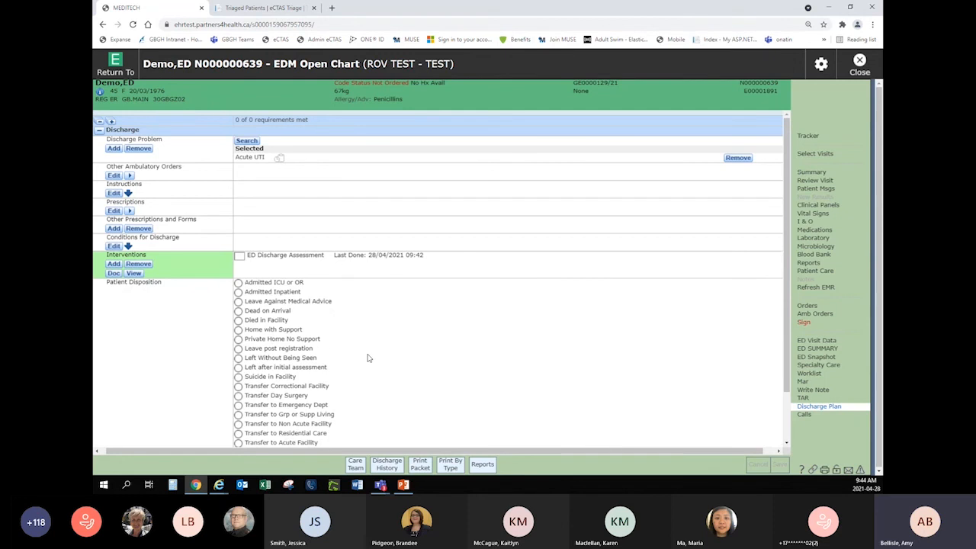
Set the patient disposition to Private Home No Support in the discharge plan and go to the discharge date and time entry.
{"action": "scroll", "coordinate": [367, 358], "scroll_direction": "down", "scroll_amount": 2}
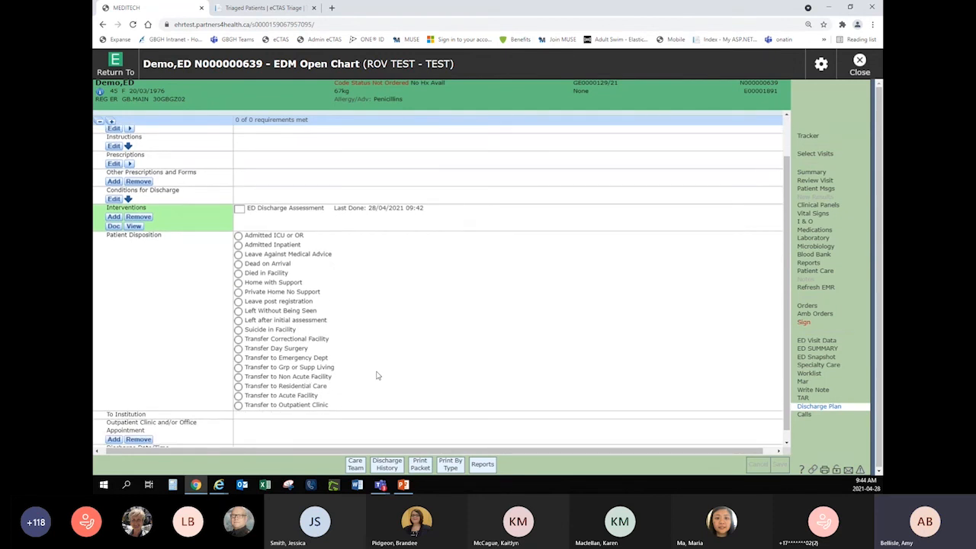
{"action": "scroll", "coordinate": [376, 376], "scroll_direction": "up", "scroll_amount": 1}
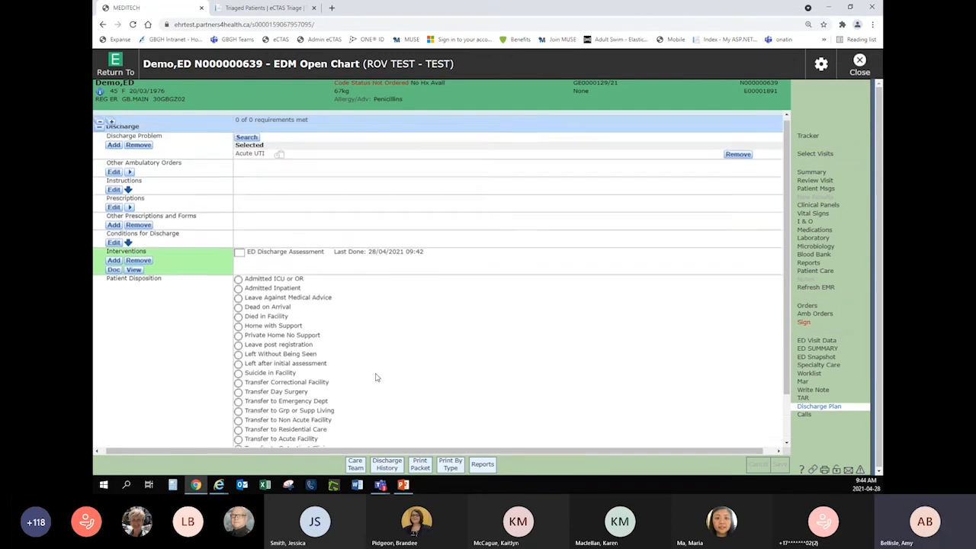
{"action": "left_click", "coordinate": [238, 339]}
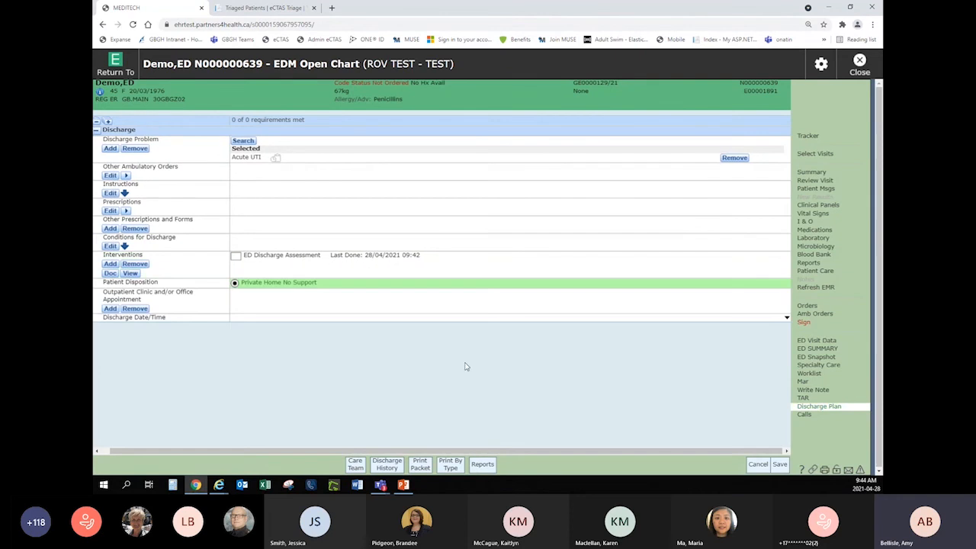
{"action": "left_click", "coordinate": [612, 321]}
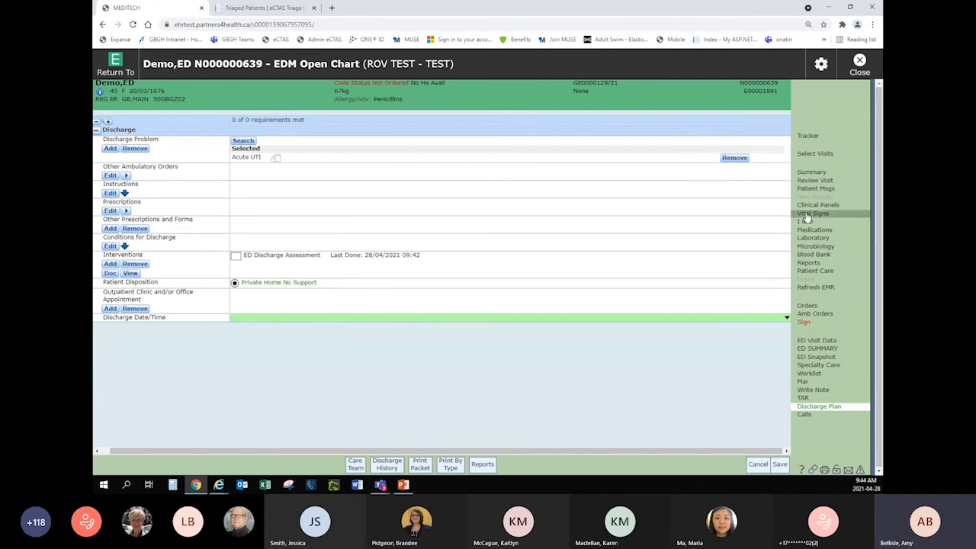
Return to My List and select the Cough/Congestion patient in room RZ02.
{"action": "left_click", "coordinate": [808, 135]}
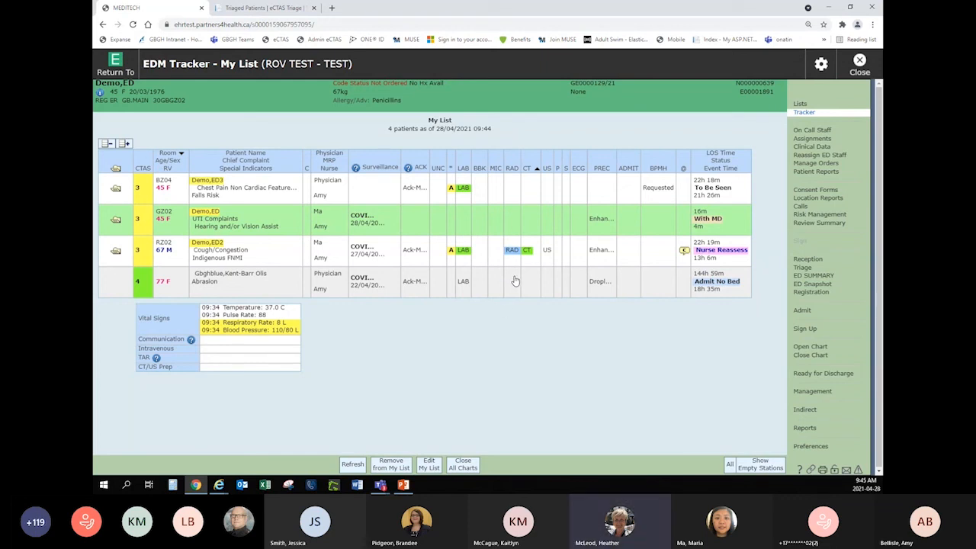
{"action": "key", "text": "Down"}
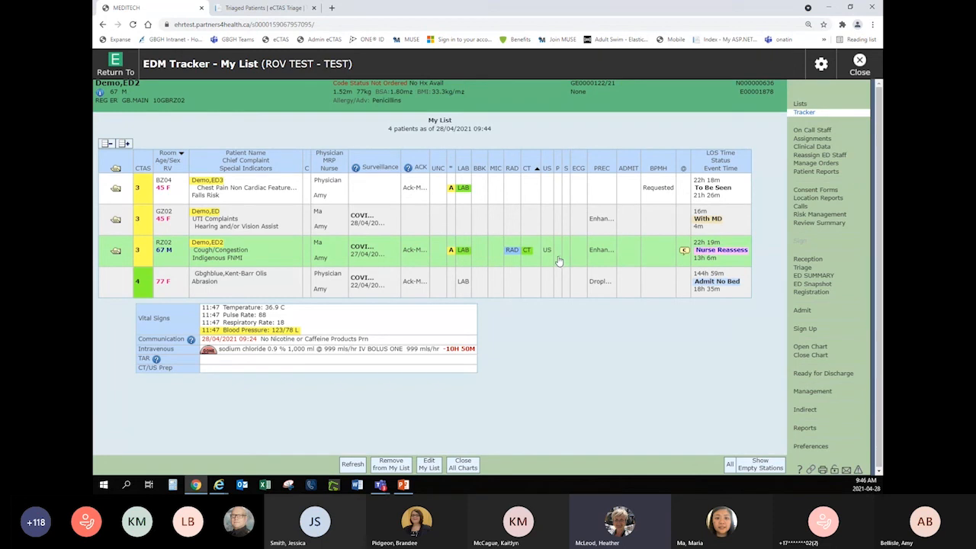
Open the RZ02 patient's chart and add the DI Preparation and DI Send Patient care items to the worklist.
{"action": "left_click", "coordinate": [810, 346]}
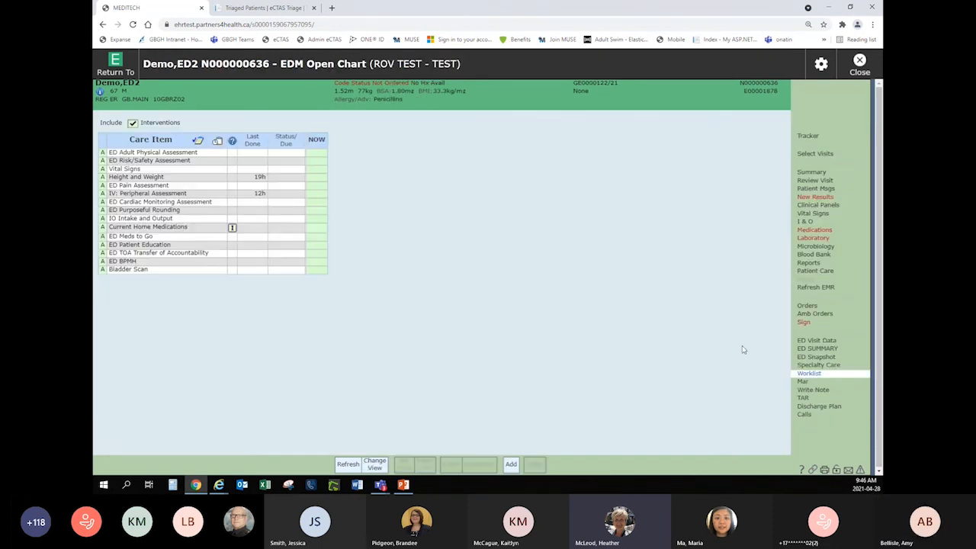
{"action": "left_click", "coordinate": [512, 465]}
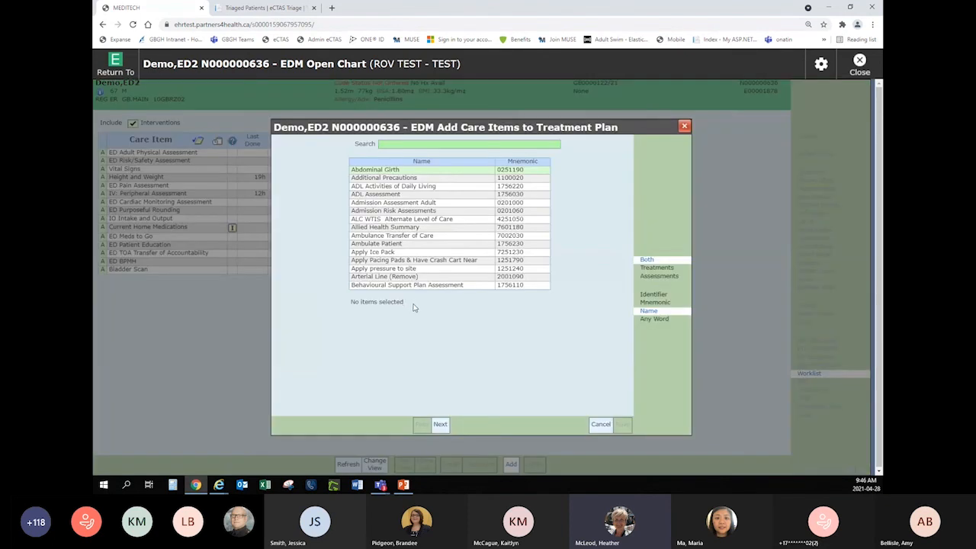
{"action": "type", "text": "di"}
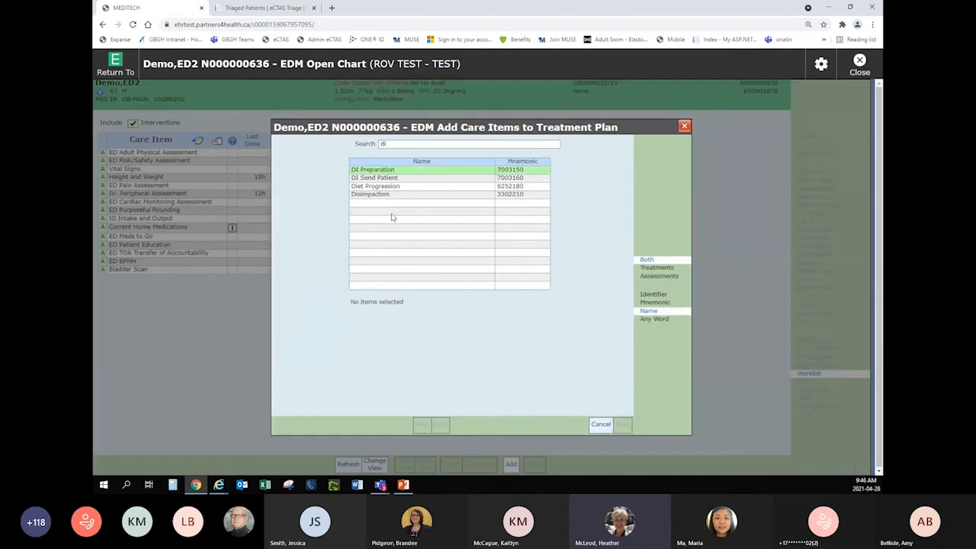
{"action": "left_click", "coordinate": [398, 170]}
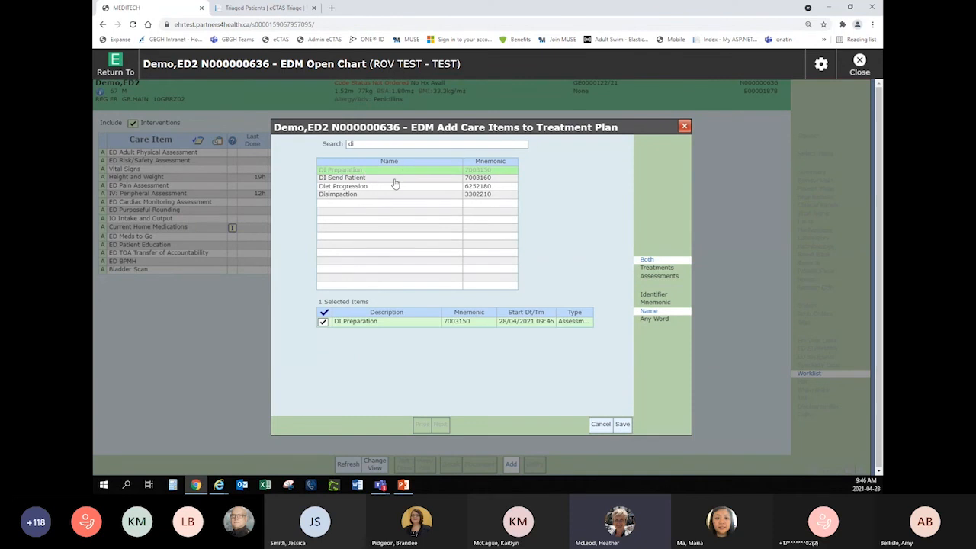
{"action": "left_click", "coordinate": [395, 184]}
{"action": "left_click", "coordinate": [622, 424]}
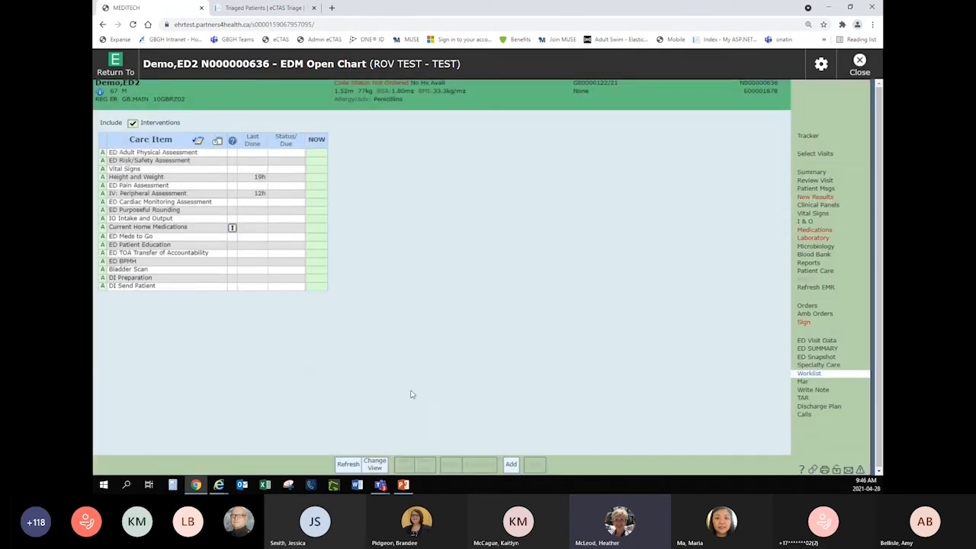
Mark DI Preparation and DI Send Patient as being done now and open both for documentation.
{"action": "left_click", "coordinate": [317, 279]}
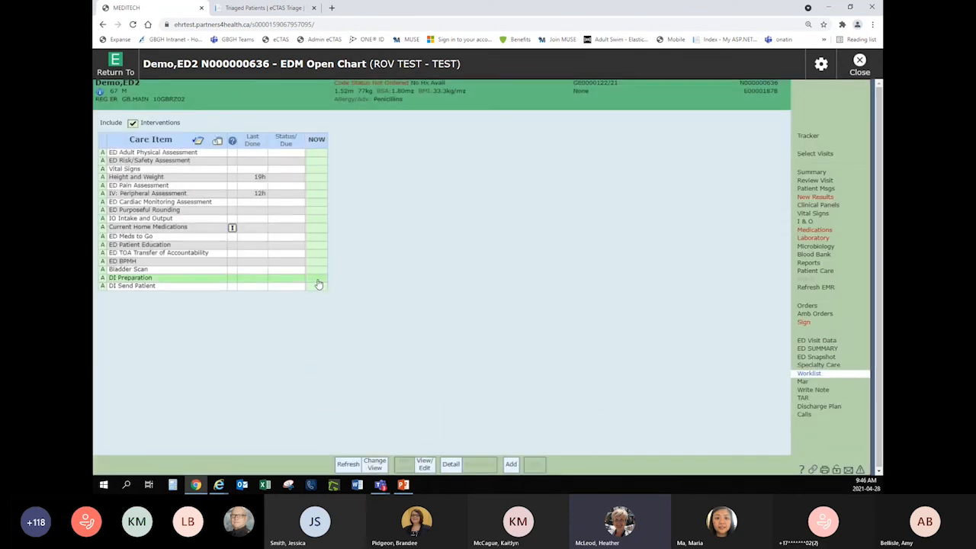
{"action": "left_click", "coordinate": [318, 281]}
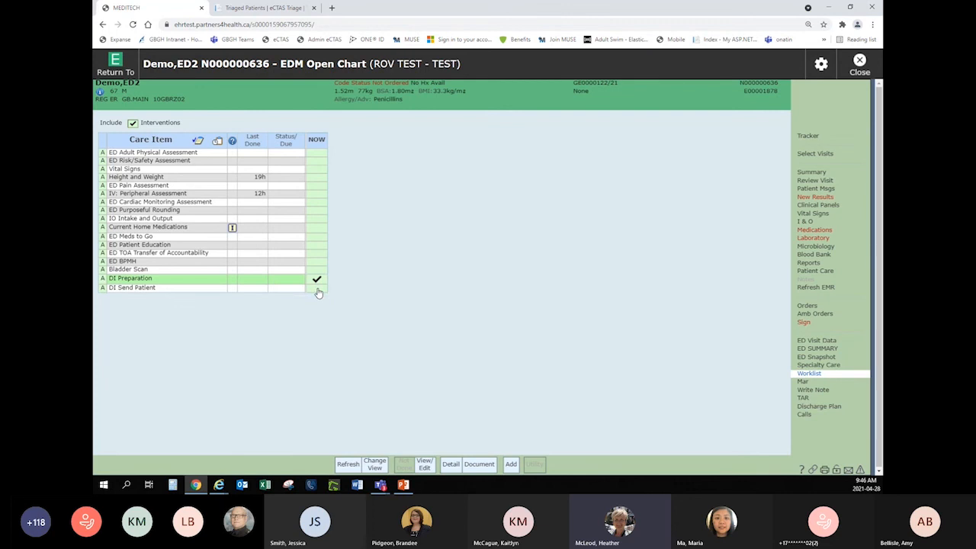
{"action": "left_click", "coordinate": [317, 289]}
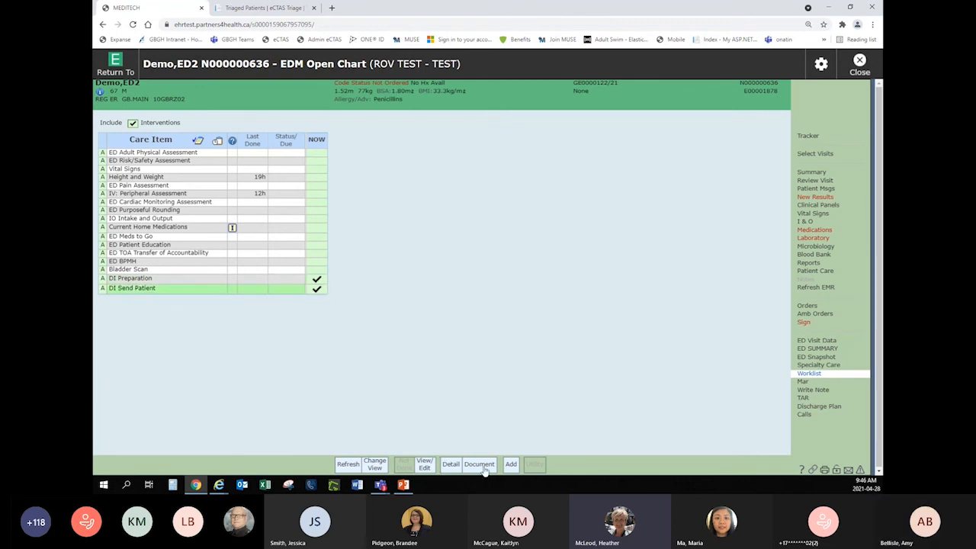
{"action": "left_click", "coordinate": [479, 463]}
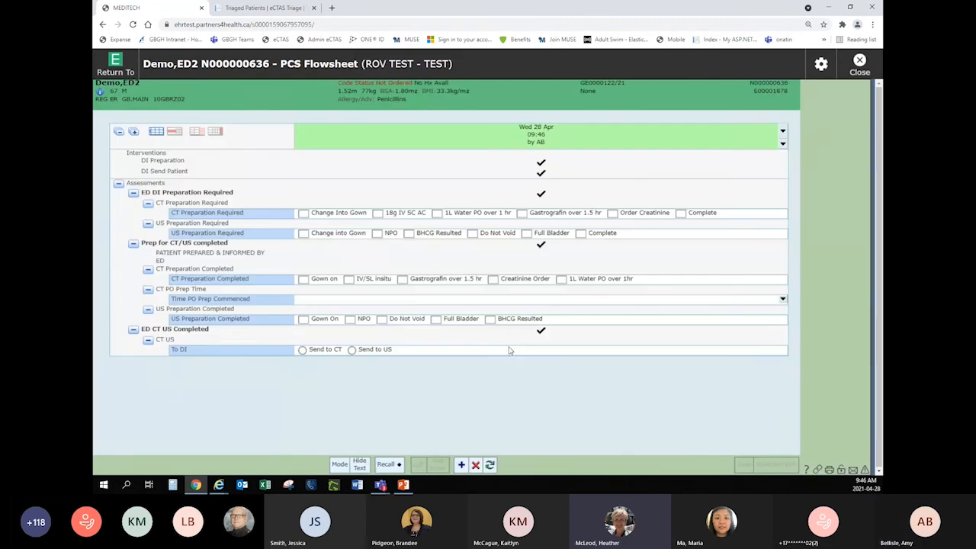
Record US Preparation Required as Change Into Gown, NPO, BHCG Resulted, Do Not Void and Full Bladder, save and exit, and return to the tracker.
{"action": "left_click", "coordinate": [304, 215]}
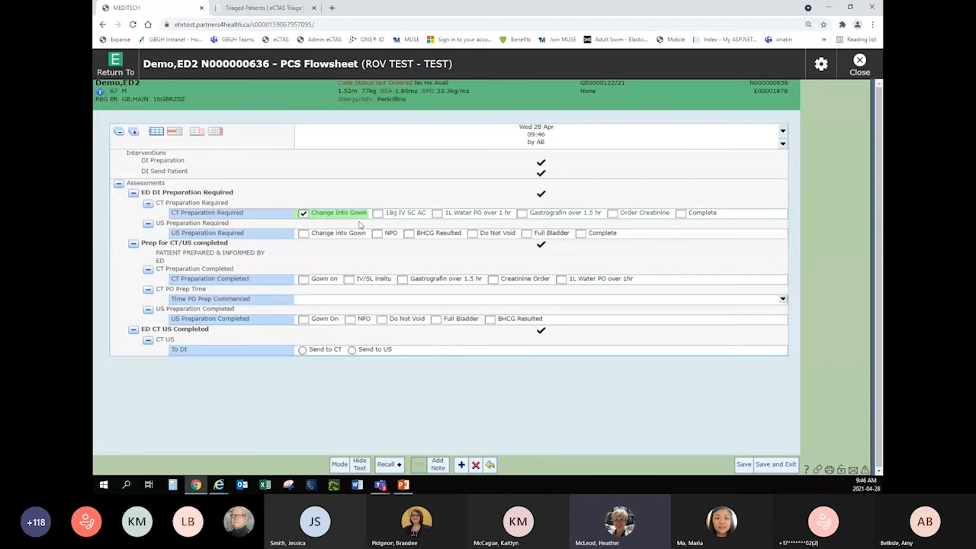
{"action": "left_click", "coordinate": [303, 215]}
{"action": "left_click", "coordinate": [303, 233]}
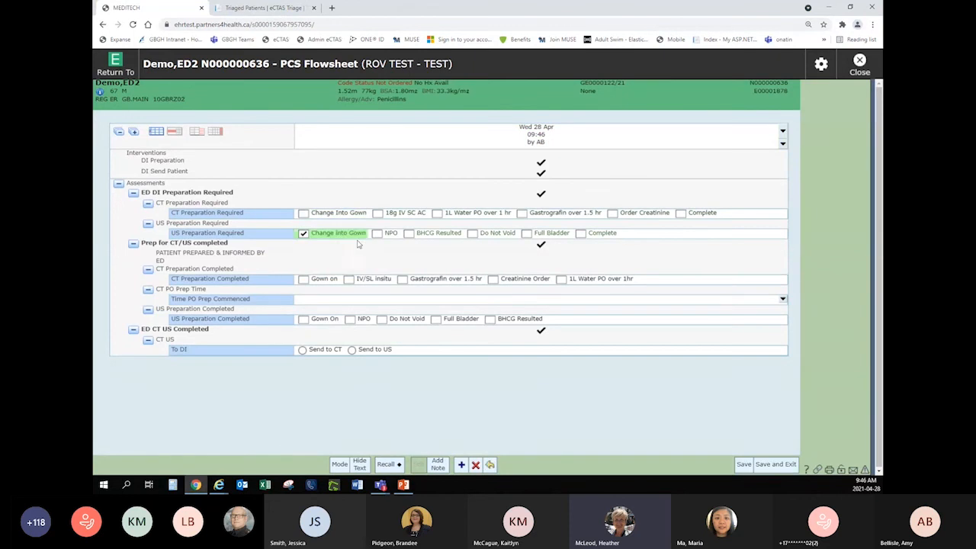
{"action": "left_click", "coordinate": [377, 233]}
{"action": "left_click", "coordinate": [409, 234]}
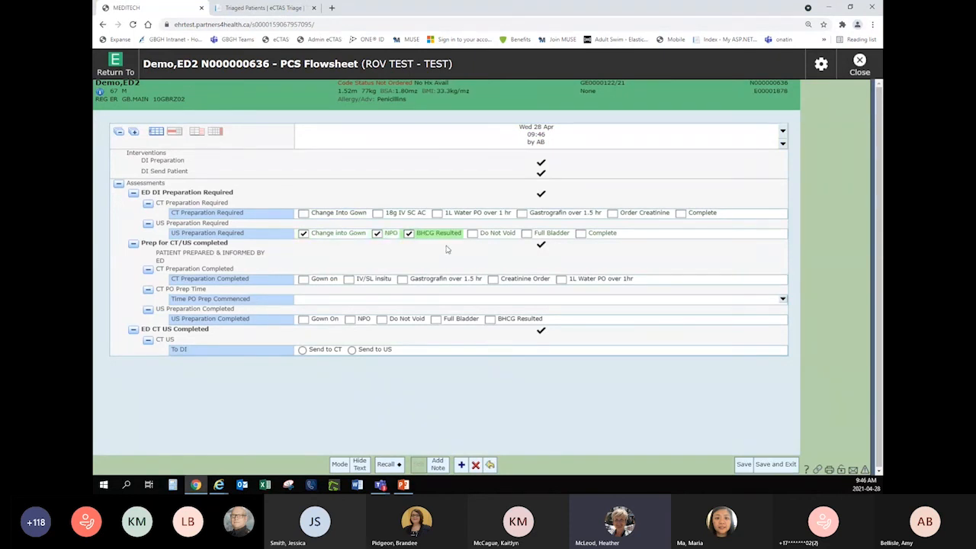
{"action": "left_click", "coordinate": [472, 234]}
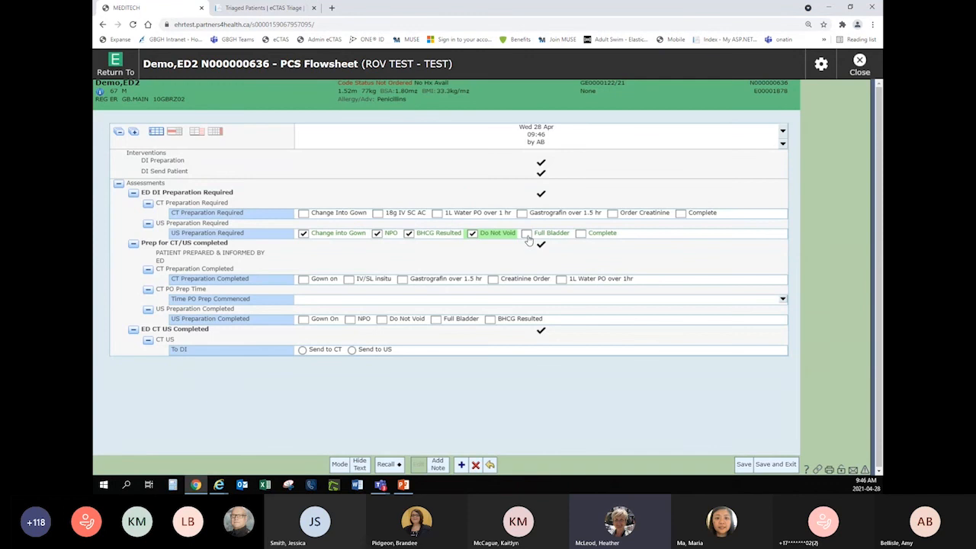
{"action": "left_click", "coordinate": [526, 233]}
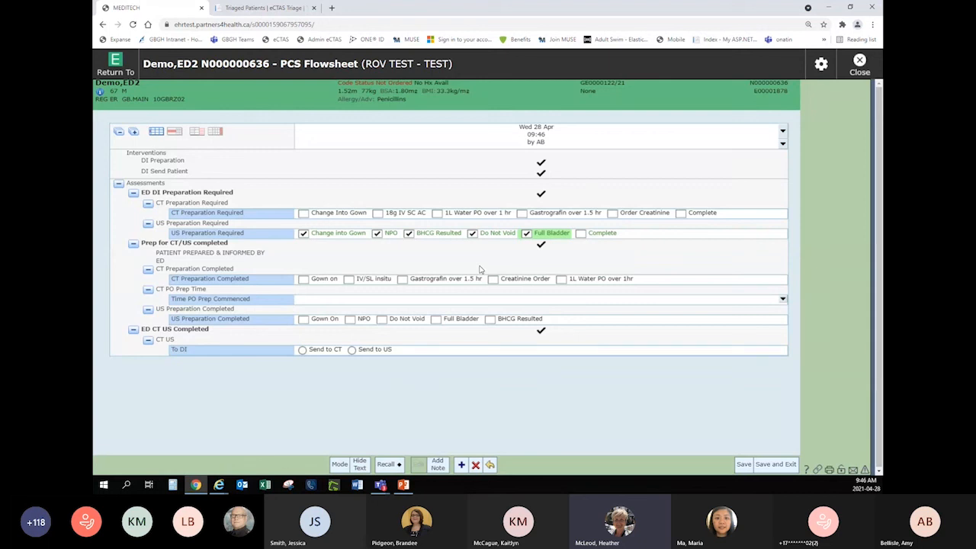
{"action": "left_click", "coordinate": [794, 467]}
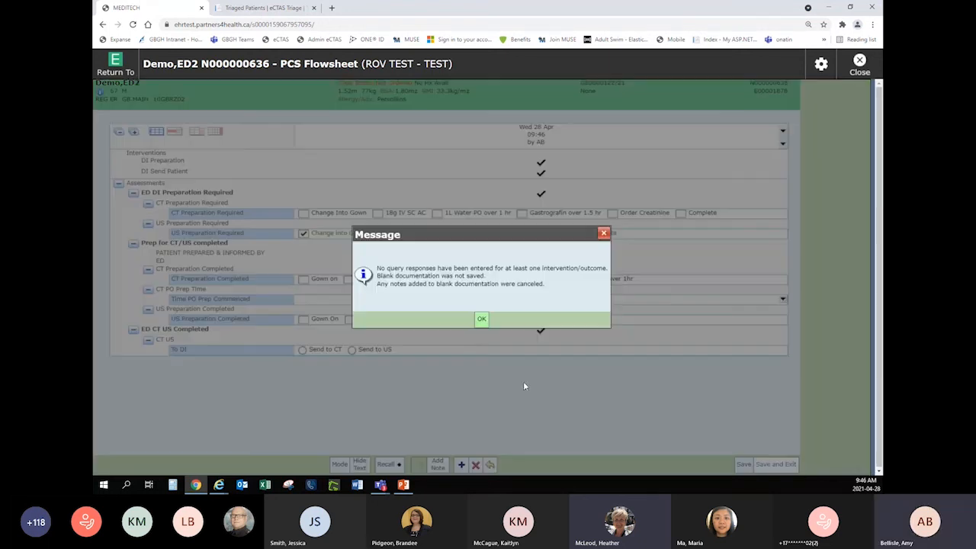
{"action": "left_click", "coordinate": [481, 319]}
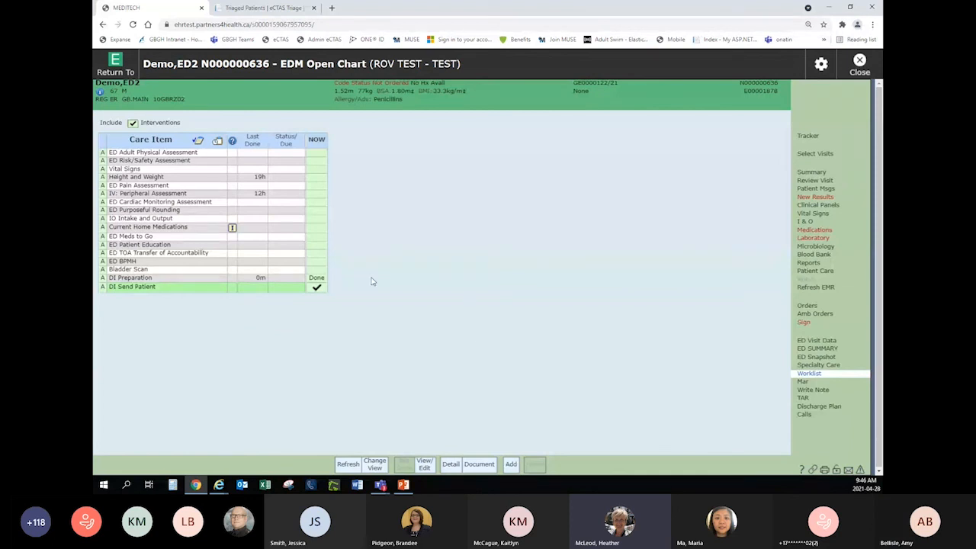
{"action": "left_click", "coordinate": [807, 136]}
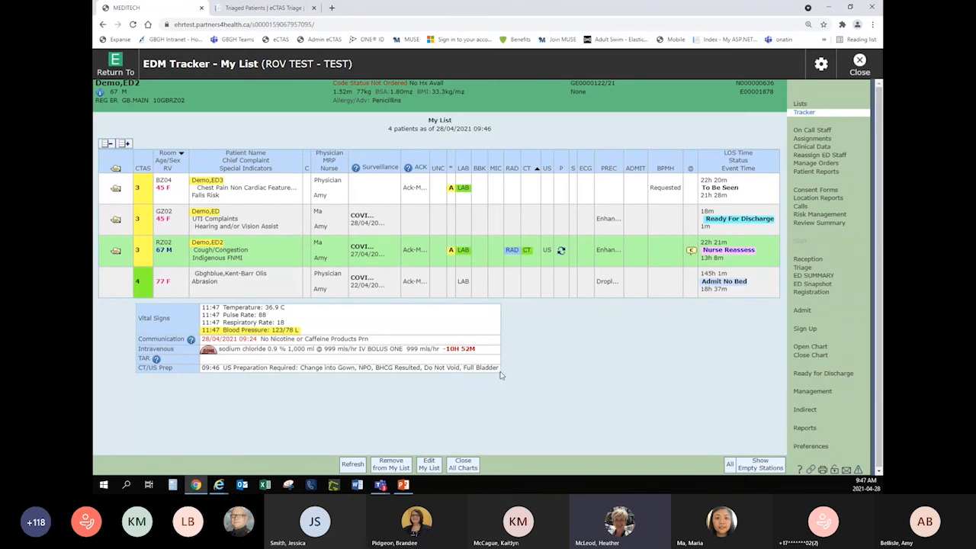
Reopen the RZ02 patient's chart and open the DI Preparation care item for new documentation.
{"action": "left_click", "coordinate": [807, 348]}
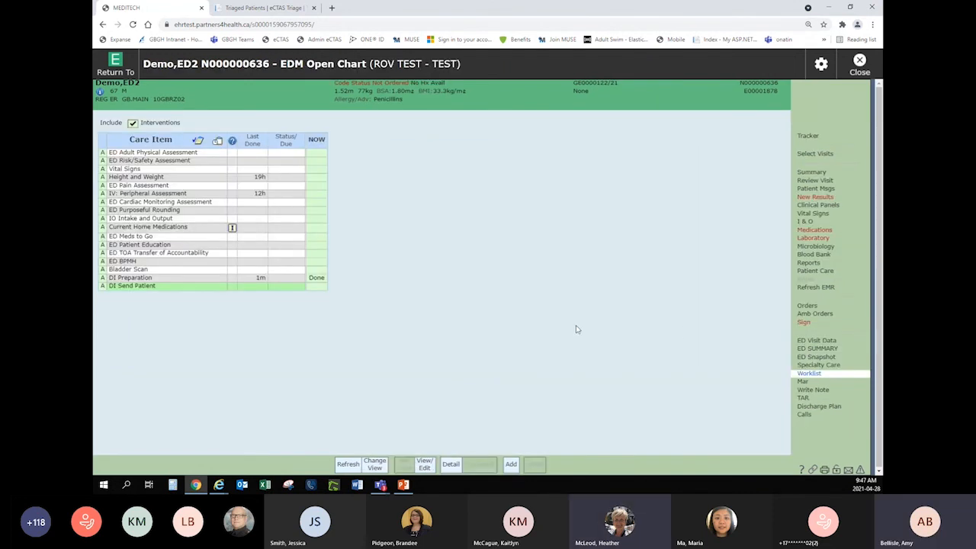
{"action": "left_click", "coordinate": [316, 279]}
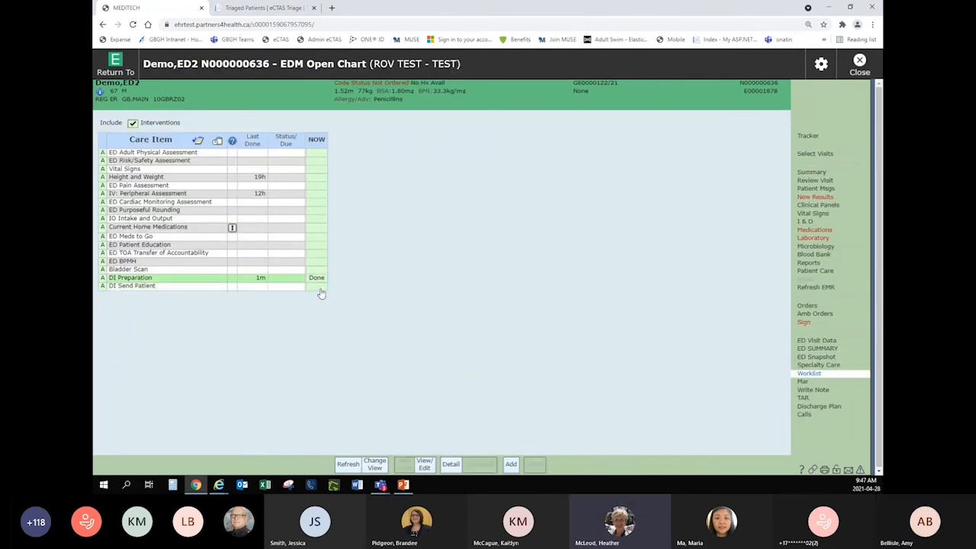
{"action": "left_click", "coordinate": [317, 281]}
{"action": "left_click", "coordinate": [303, 281]}
{"action": "left_click", "coordinate": [315, 278]}
{"action": "left_click", "coordinate": [478, 464]}
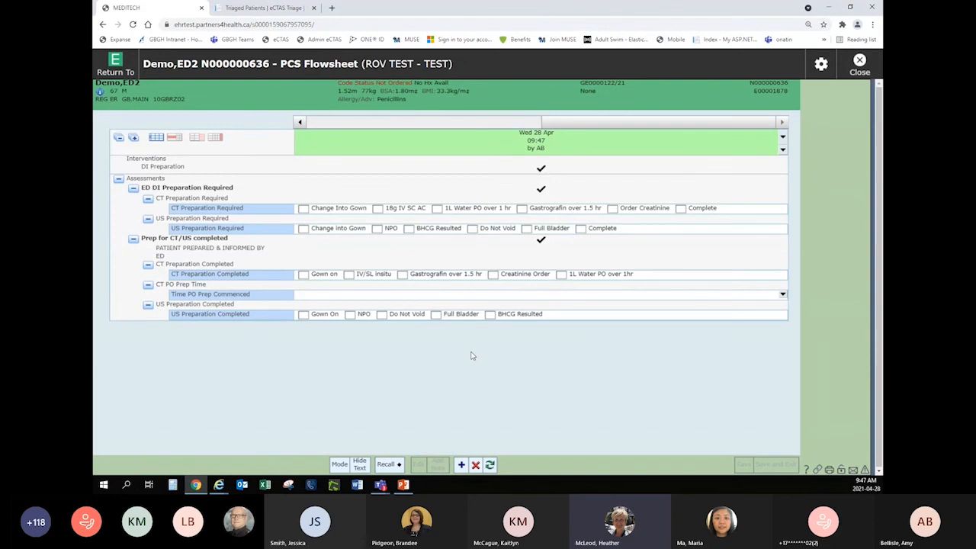
{"action": "left_click", "coordinate": [302, 275]}
{"action": "left_click", "coordinate": [349, 275]}
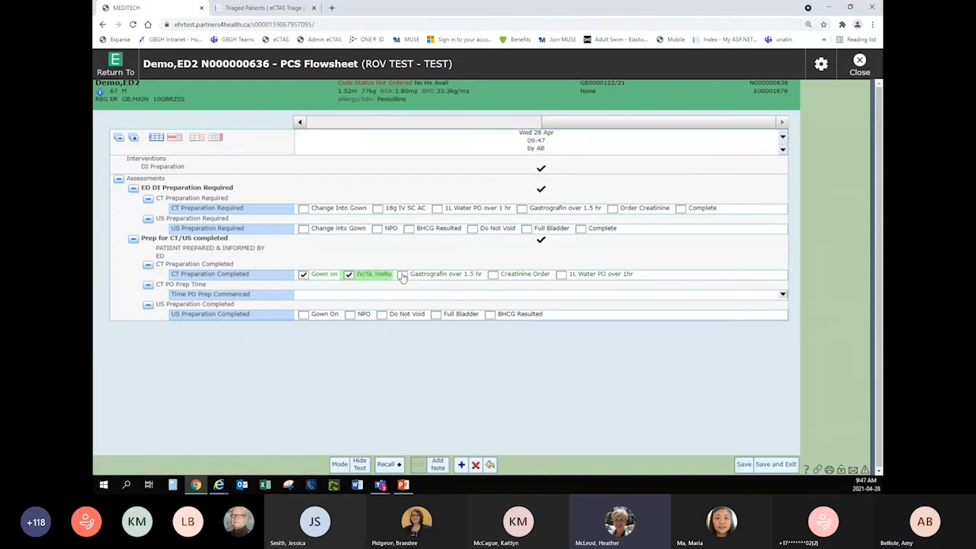
{"action": "left_click", "coordinate": [402, 275]}
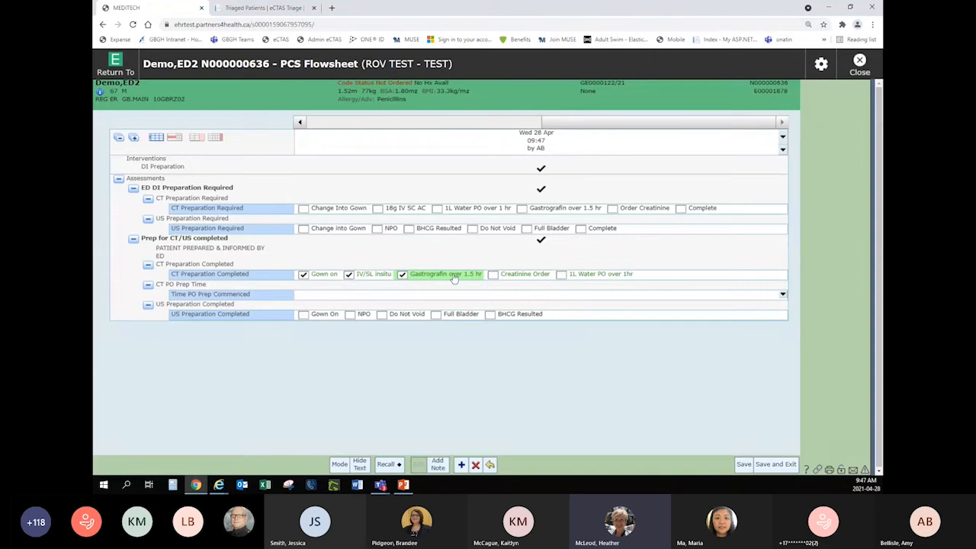
{"action": "left_click", "coordinate": [304, 274]}
{"action": "left_click", "coordinate": [349, 275]}
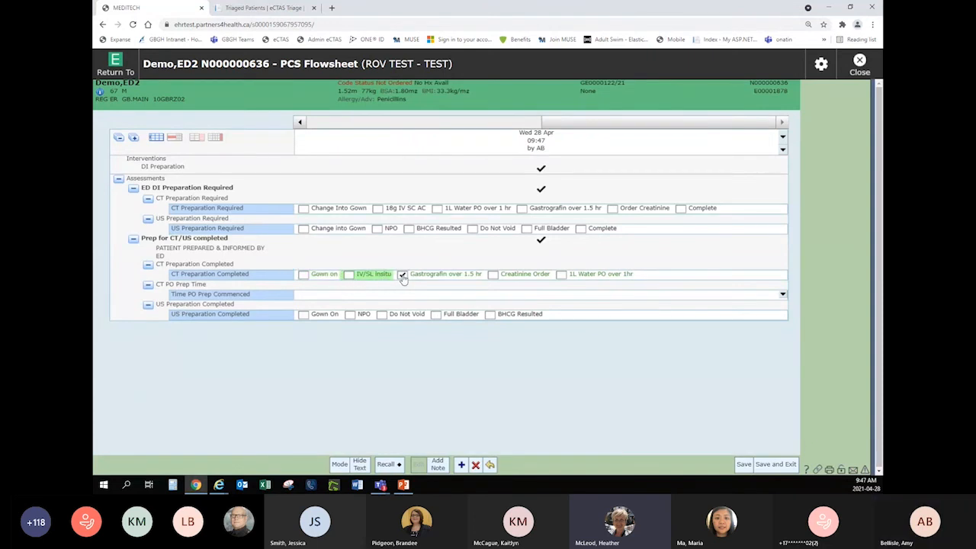
{"action": "left_click", "coordinate": [401, 275]}
Record US Preparation Completed as Gown On, NPO, Do Not Void, Full Bladder and BHCG Resulted, save and exit, and return to the tracker.
{"action": "left_click", "coordinate": [304, 315]}
{"action": "left_click", "coordinate": [350, 314]}
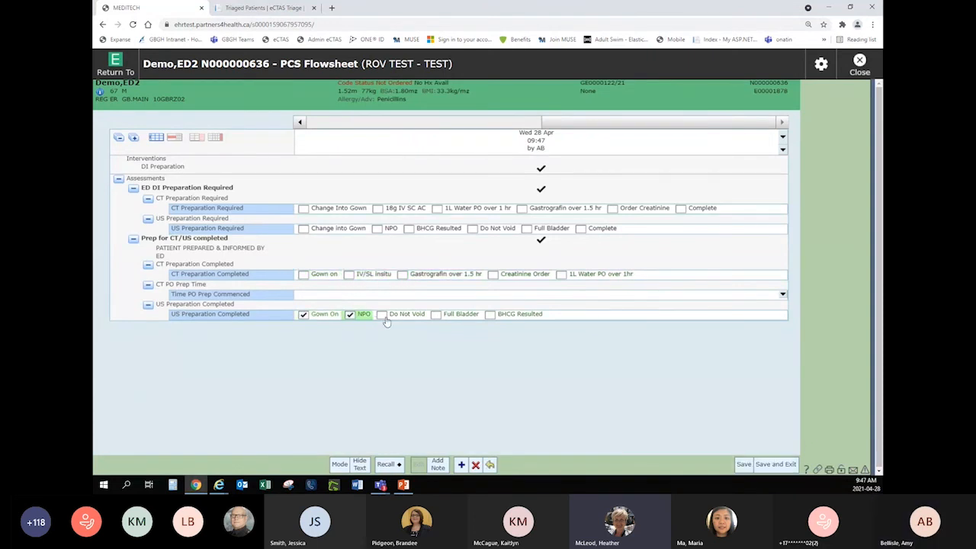
{"action": "left_click", "coordinate": [381, 315]}
{"action": "left_click", "coordinate": [436, 314]}
{"action": "left_click", "coordinate": [490, 314]}
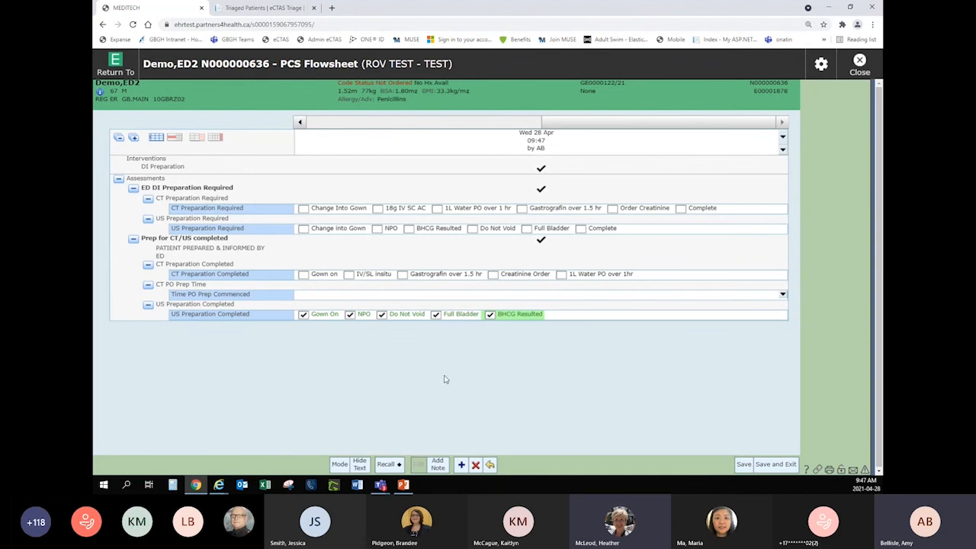
{"action": "left_click", "coordinate": [775, 465]}
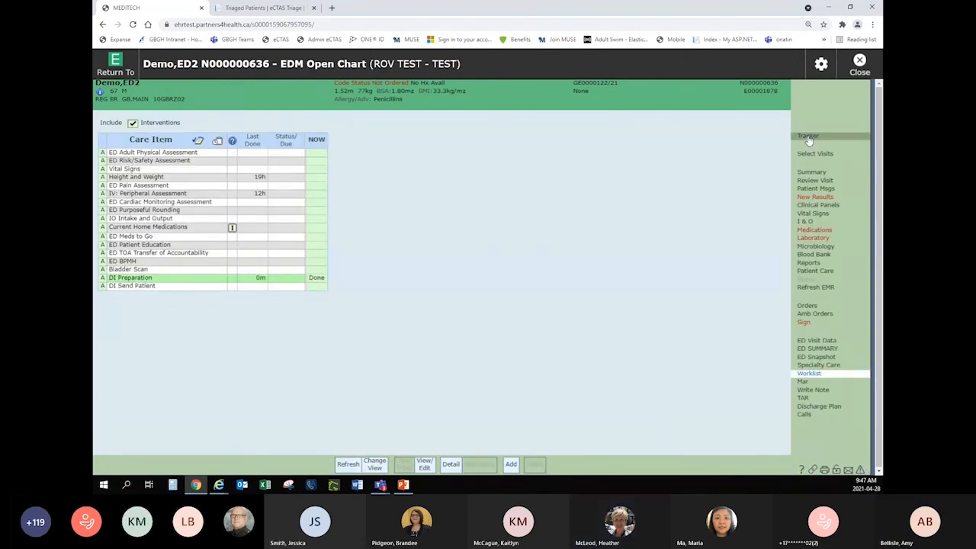
{"action": "left_click", "coordinate": [808, 137]}
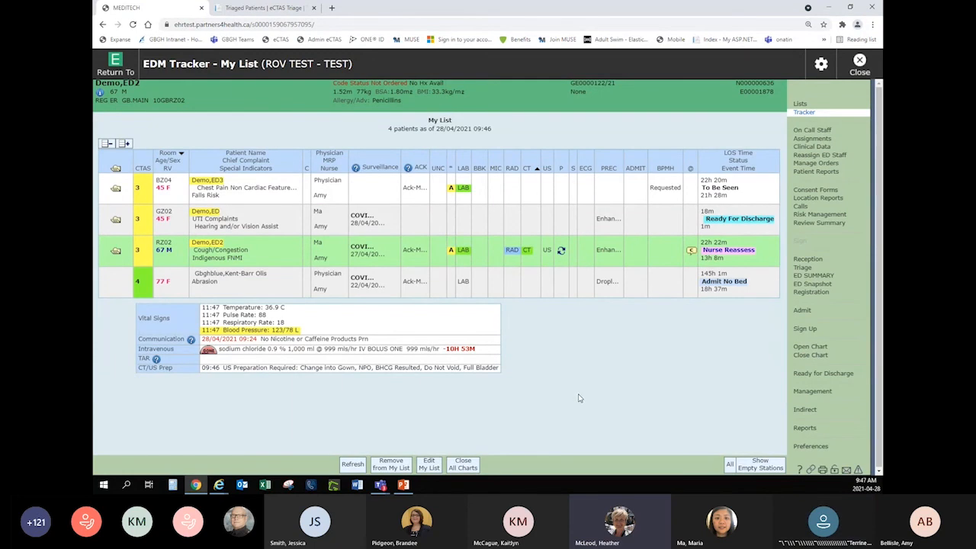
Document DI Send Patient as Send to US in the RZ02 patient's chart, save it and return to the tracker.
{"action": "left_click", "coordinate": [810, 347]}
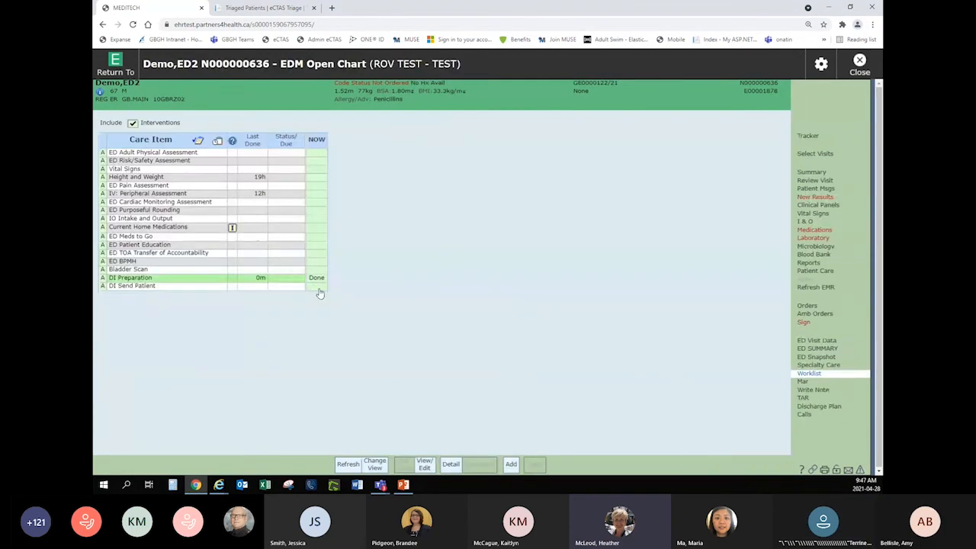
{"action": "left_click", "coordinate": [318, 288]}
{"action": "left_click", "coordinate": [473, 465]}
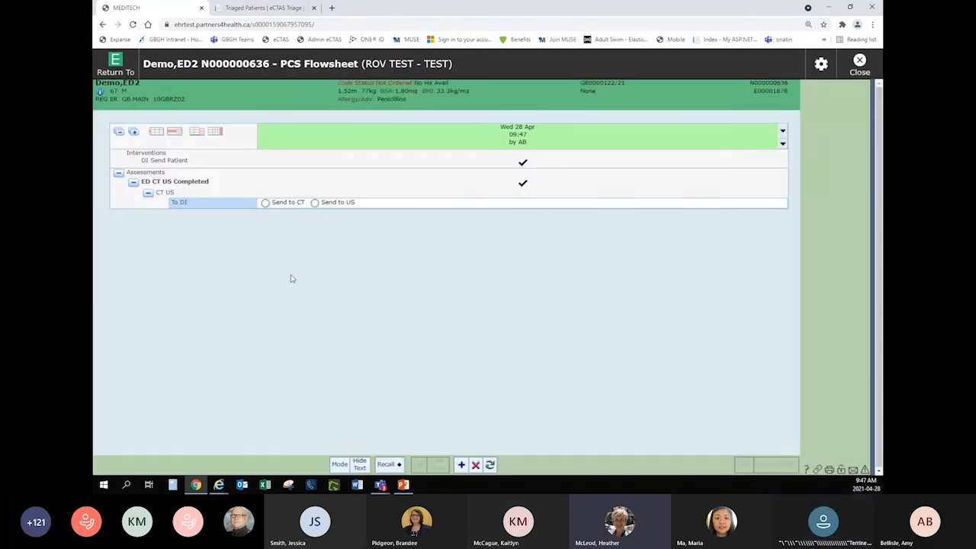
{"action": "left_click", "coordinate": [314, 203]}
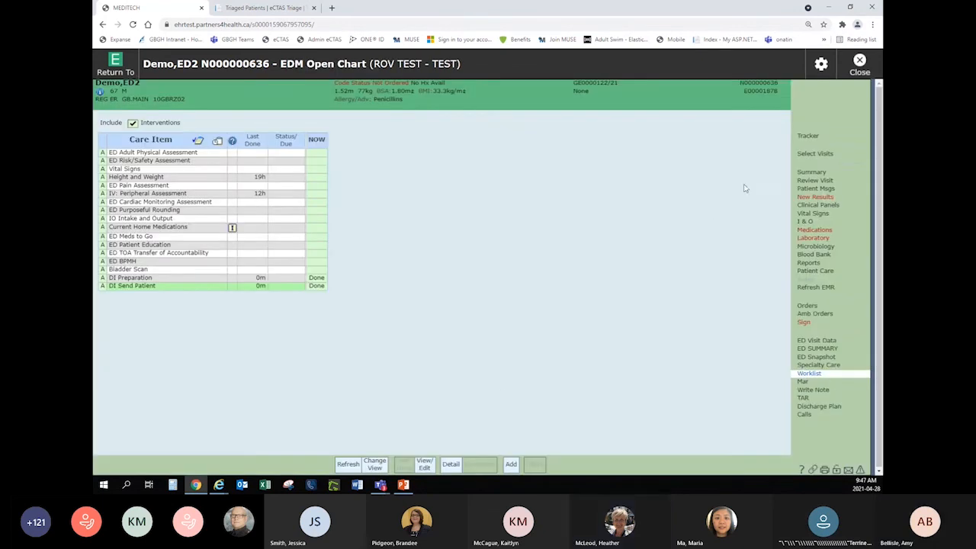
{"action": "left_click", "coordinate": [809, 137]}
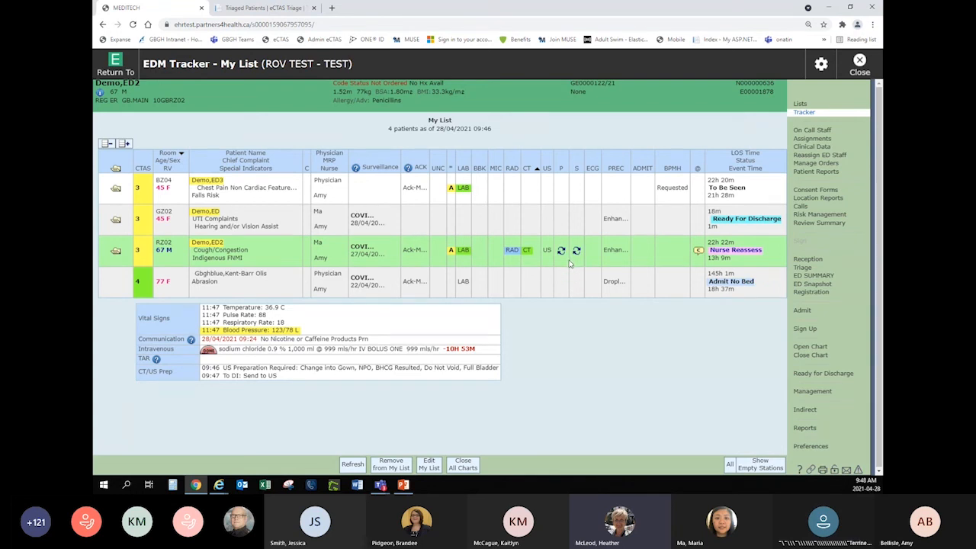
Set the DI Preparation and DI Send Patient care items to Cancelled in the RZ02 patient's worklist and return to the tracker.
{"action": "left_click", "coordinate": [806, 348]}
{"action": "left_click", "coordinate": [286, 279]}
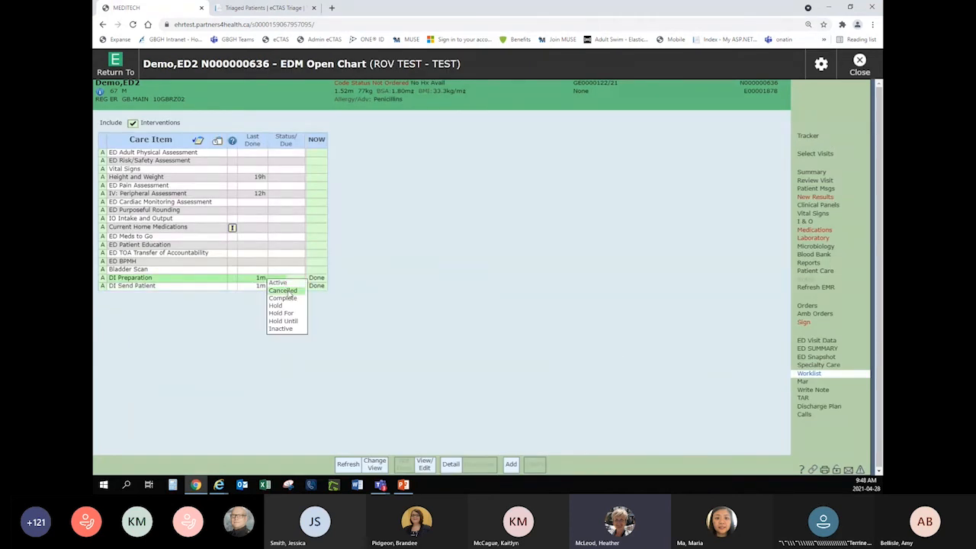
{"action": "left_click", "coordinate": [288, 290]}
{"action": "left_click", "coordinate": [289, 278]}
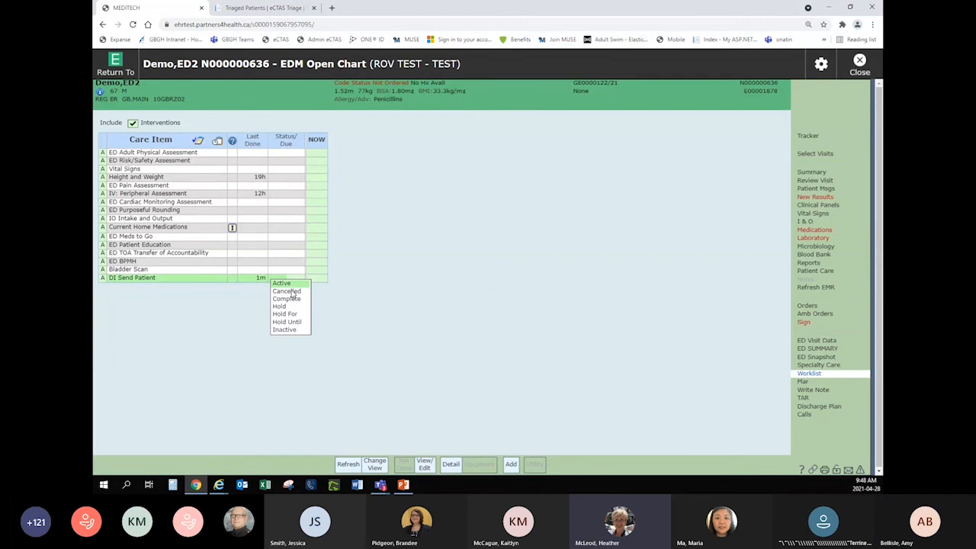
{"action": "left_click", "coordinate": [292, 291]}
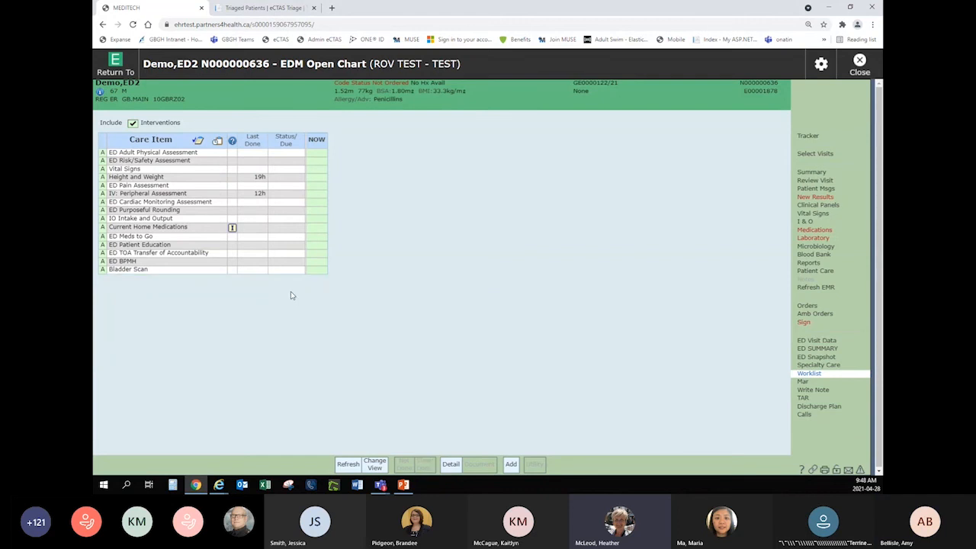
{"action": "left_click", "coordinate": [806, 136]}
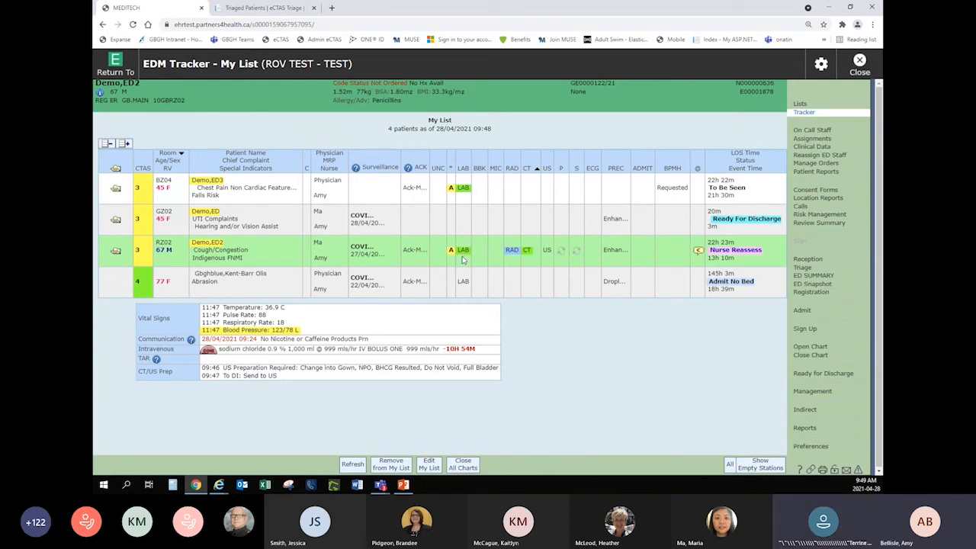
Review the RZ02 patient's current orders and signed Chest CT report, and return to the tracker.
{"action": "left_click", "coordinate": [529, 253]}
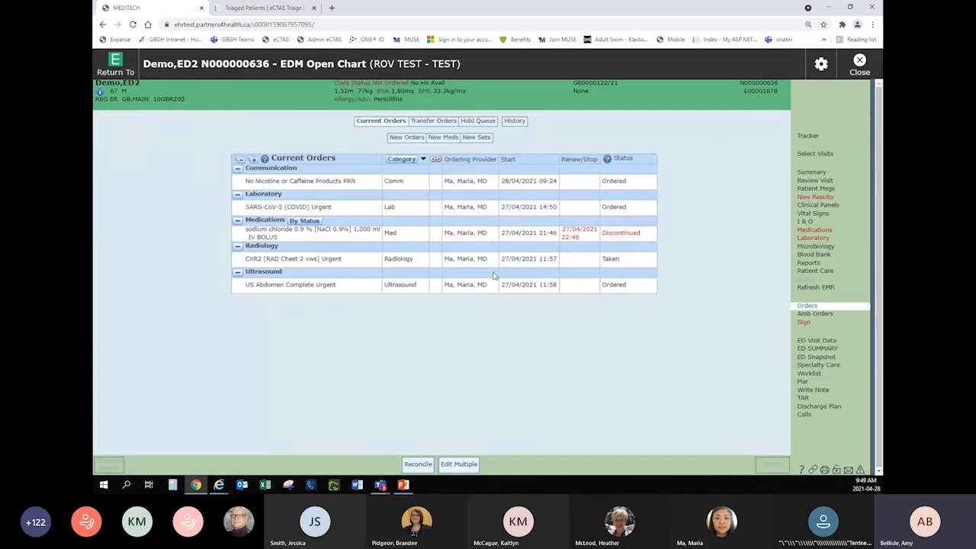
{"action": "left_click", "coordinate": [809, 263]}
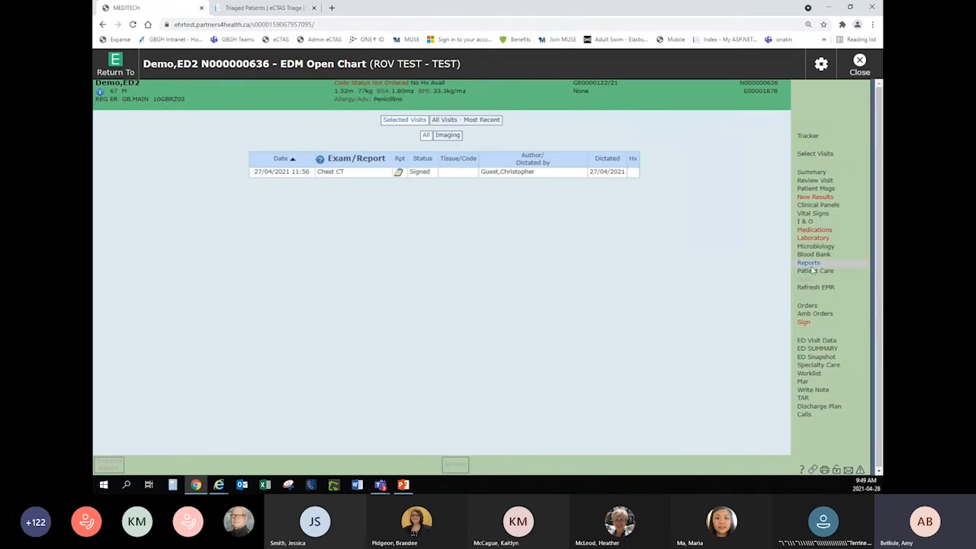
{"action": "left_click", "coordinate": [398, 172]}
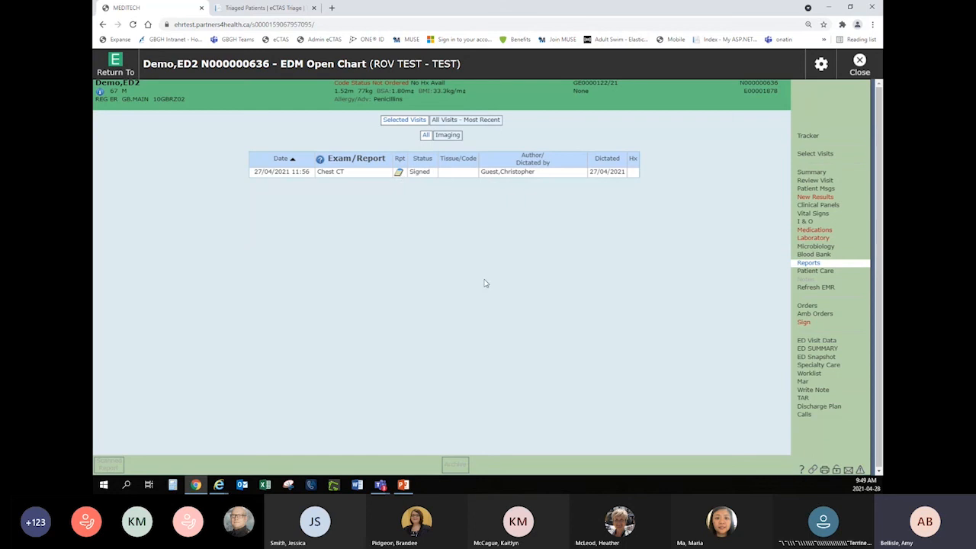
{"action": "scroll", "coordinate": [522, 309], "scroll_direction": "down", "scroll_amount": 3}
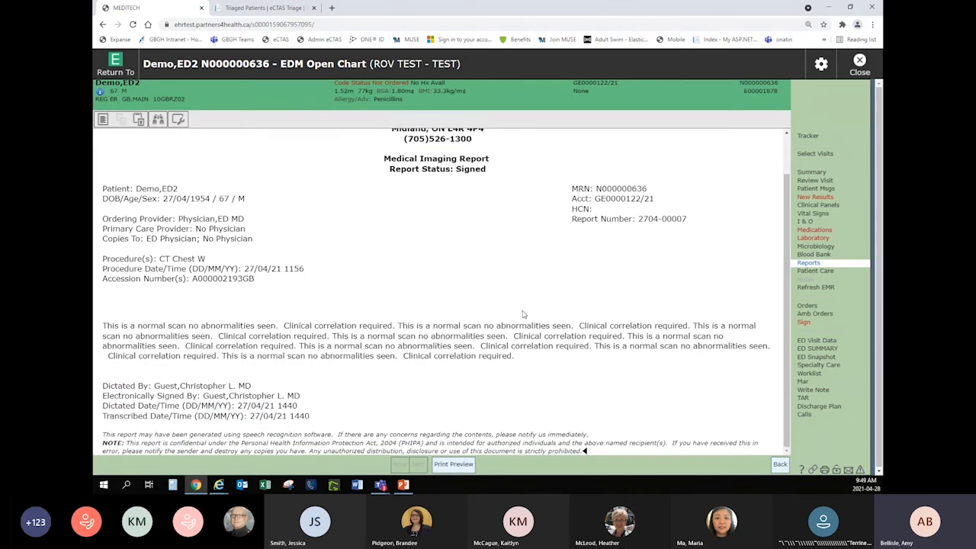
{"action": "scroll", "coordinate": [525, 313], "scroll_direction": "up", "scroll_amount": 3}
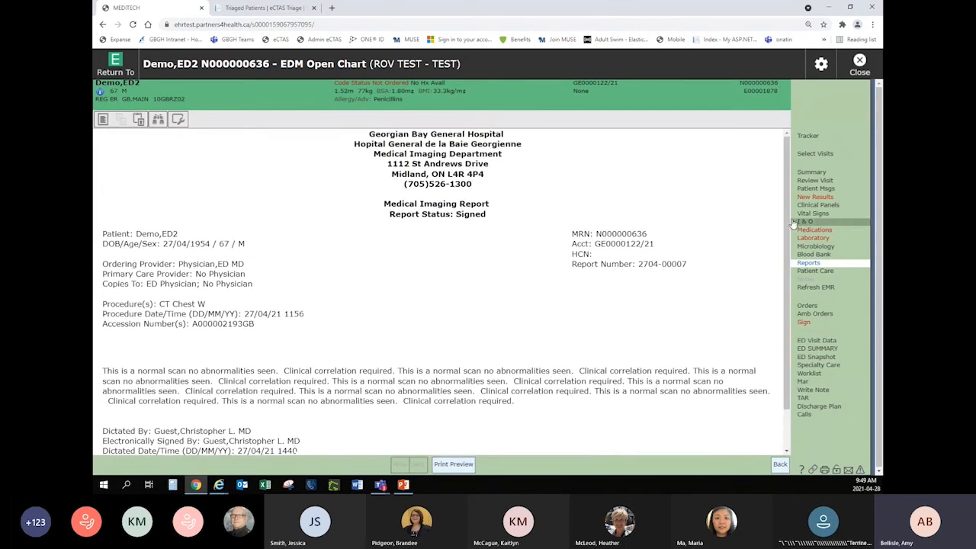
{"action": "left_click", "coordinate": [809, 137]}
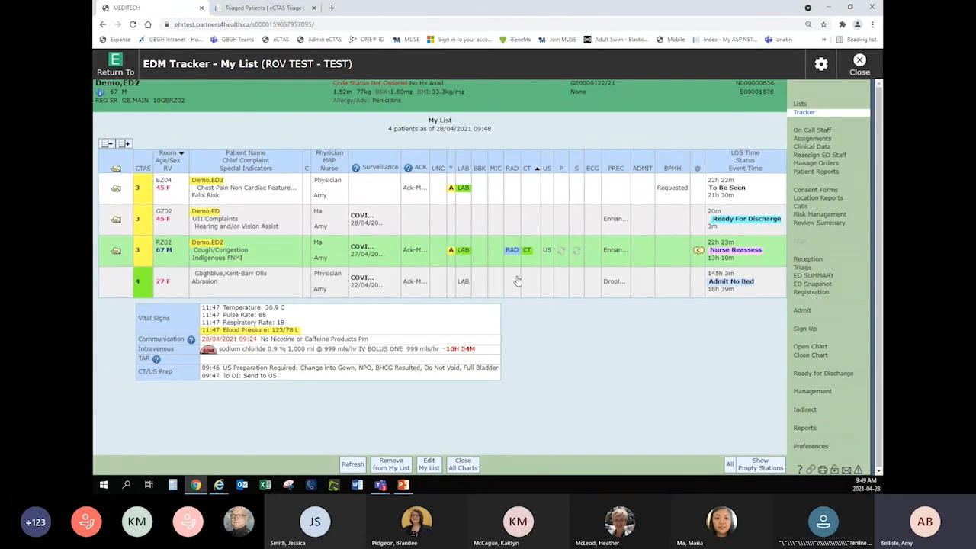
{"action": "key", "text": "Up"}
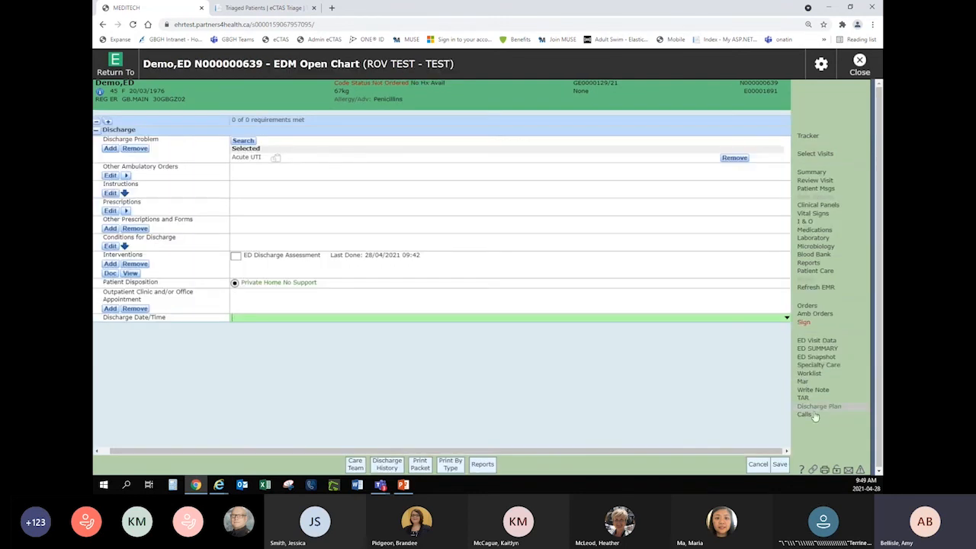
{"action": "left_click", "coordinate": [813, 348]}
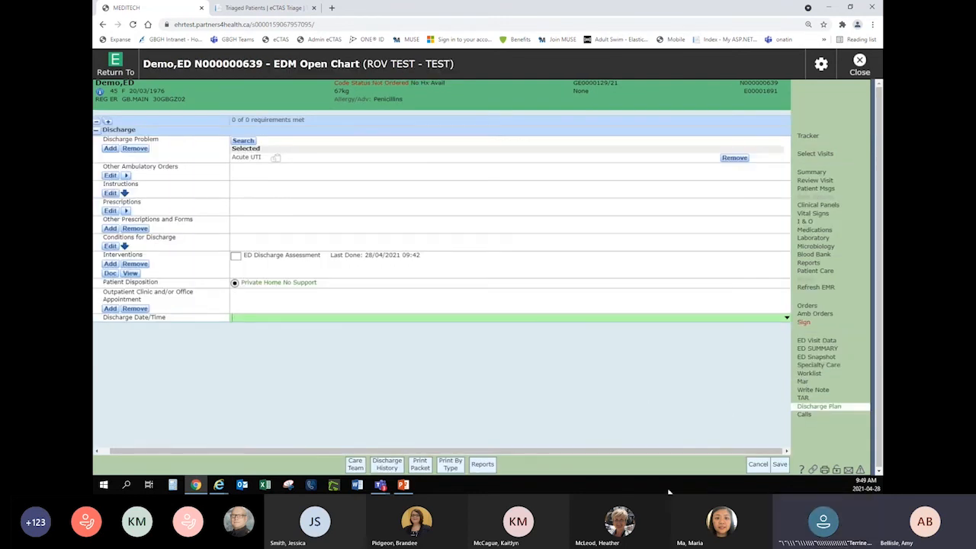
{"action": "left_click", "coordinate": [756, 464]}
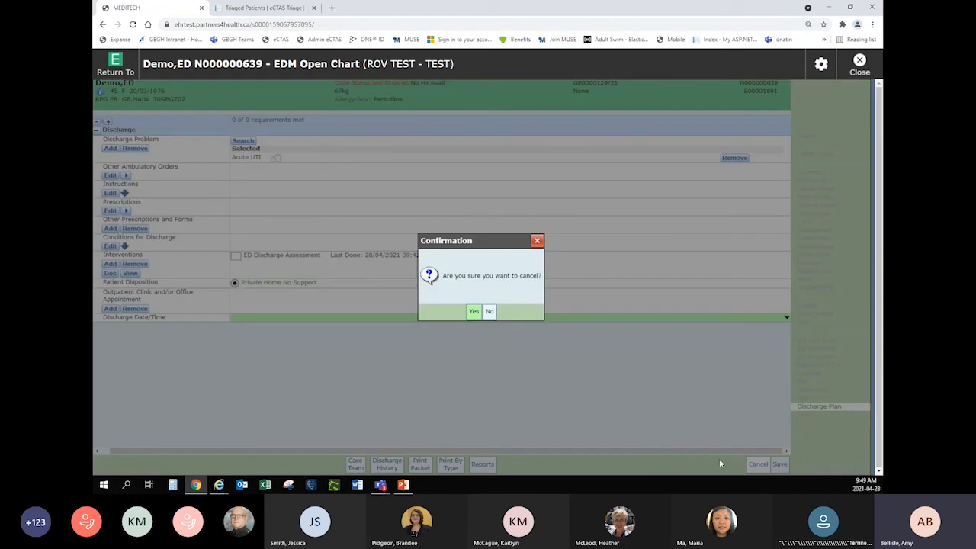
{"action": "left_click", "coordinate": [474, 311]}
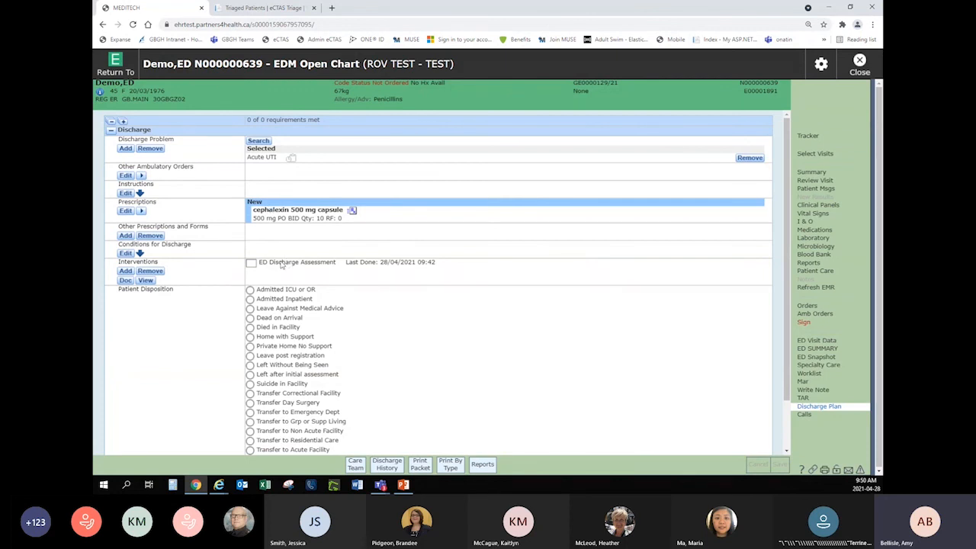
Save the GZ02 patient's discharge plan as Private Home No Support with the current time, 28/04/2021 09:50, and remove the patient from My List.
{"action": "left_click", "coordinate": [250, 346]}
{"action": "left_click", "coordinate": [497, 328]}
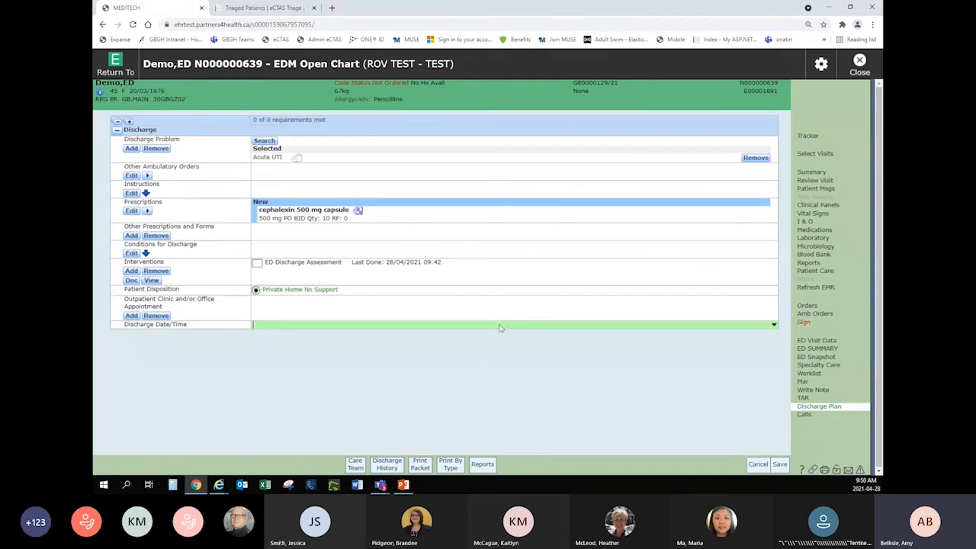
{"action": "left_click", "coordinate": [771, 325]}
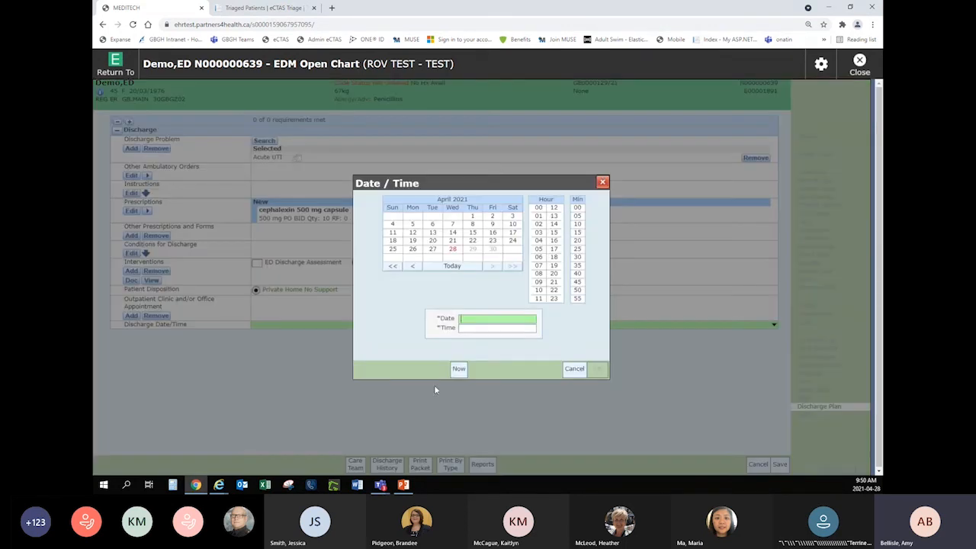
{"action": "left_click", "coordinate": [457, 368]}
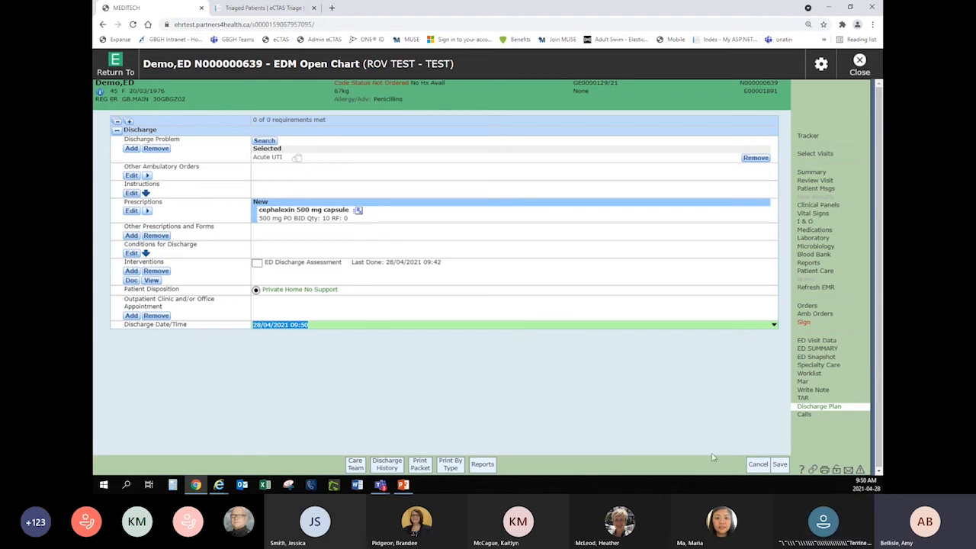
{"action": "left_click", "coordinate": [780, 466]}
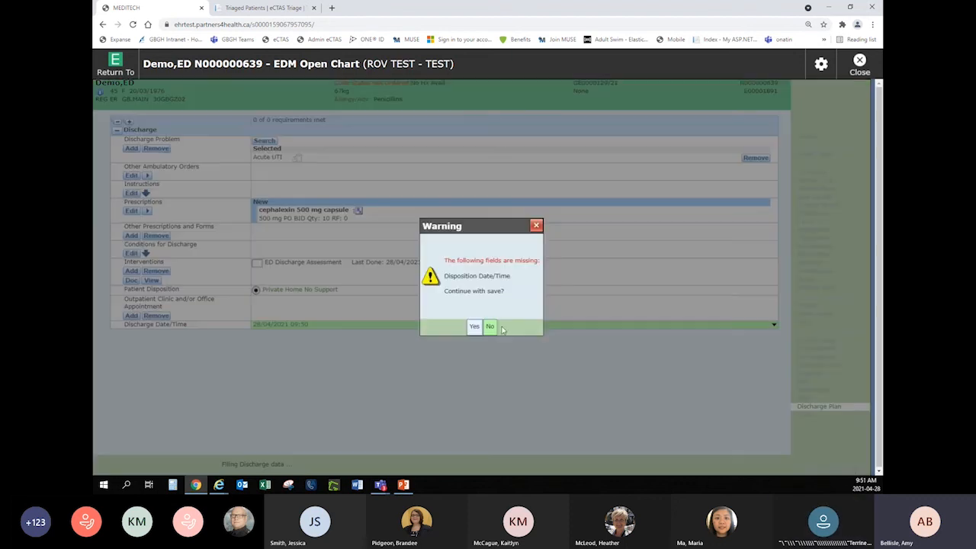
{"action": "left_click", "coordinate": [474, 328]}
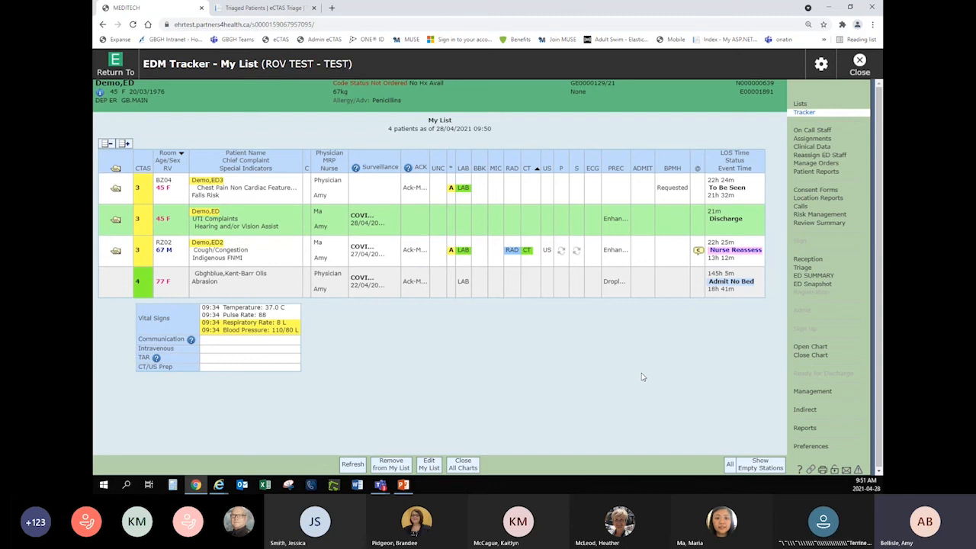
{"action": "left_click", "coordinate": [392, 464]}
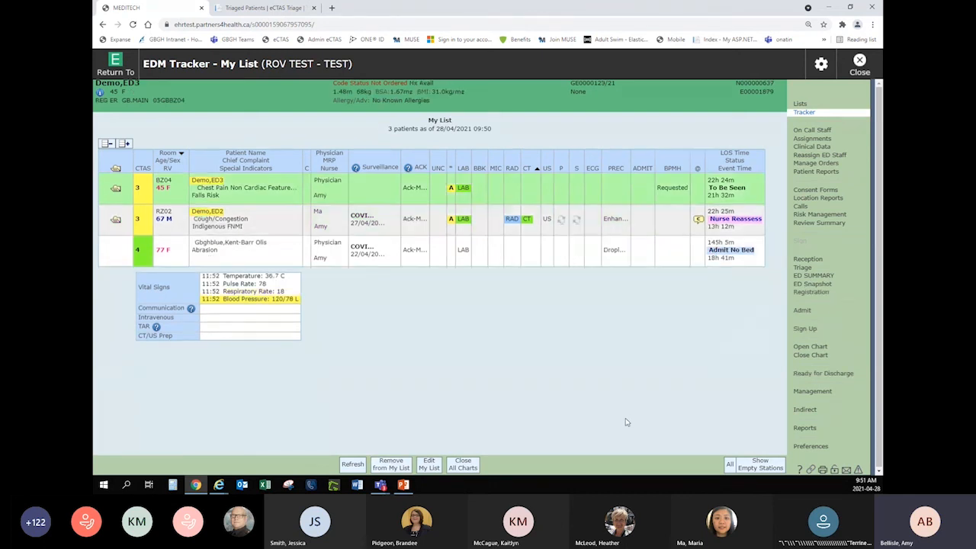